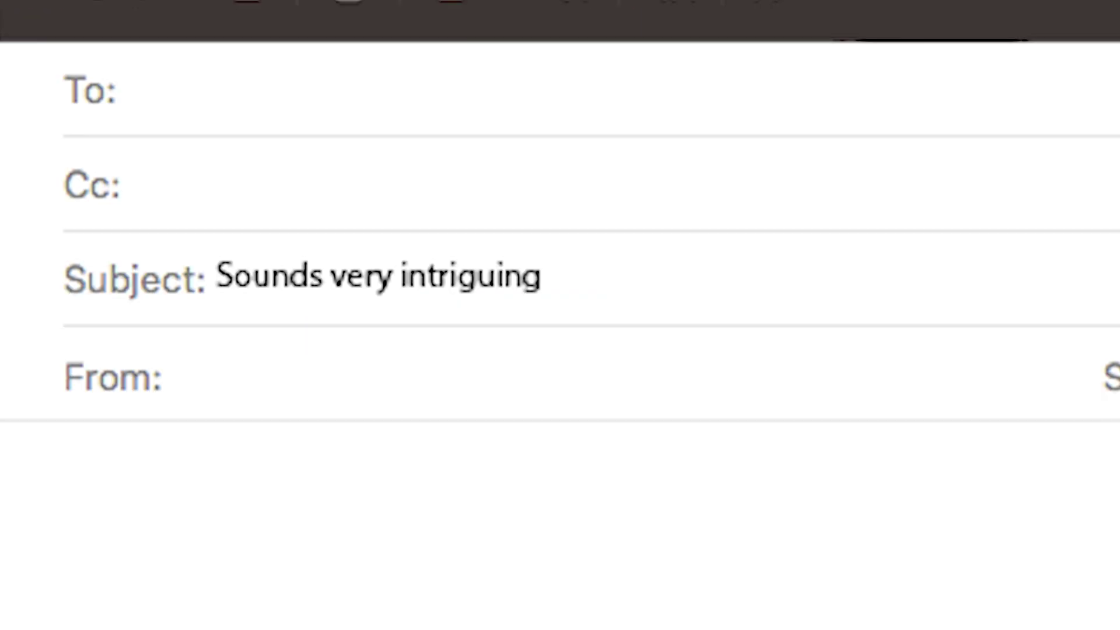
Step: Extract the password-protected Testfile.zip archive with 7-Zip, supplying the archive password
{"action": "type", "text": "Sounds very interesting, would love to test."}
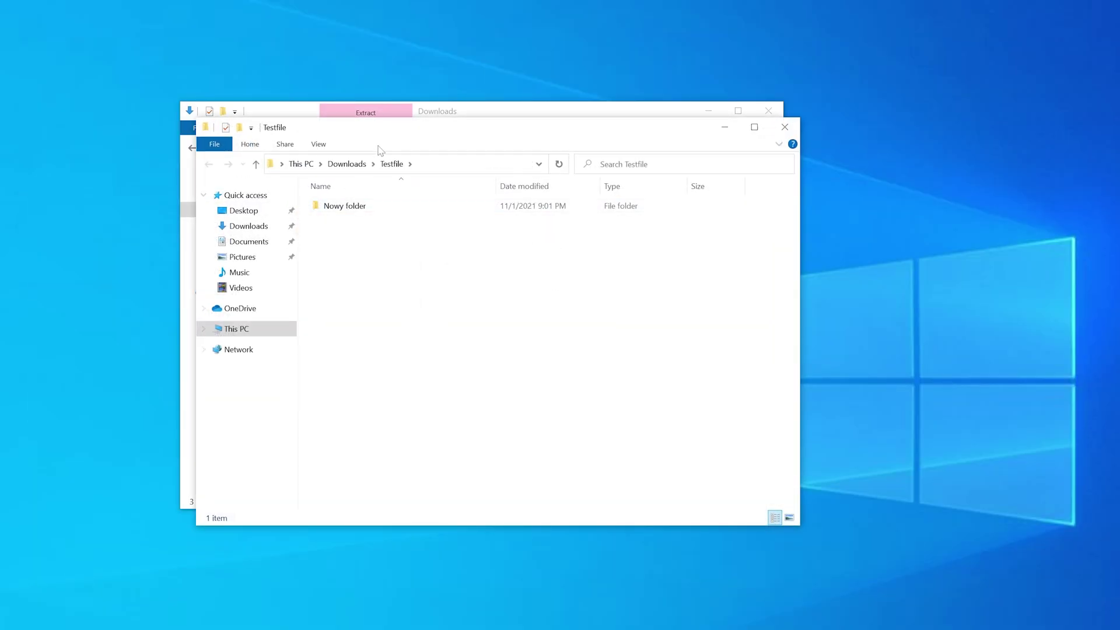
{"action": "left_click_drag", "start_coordinate": [395, 134], "coordinate": [1022, 133]}
{"action": "left_click", "coordinate": [400, 224]}
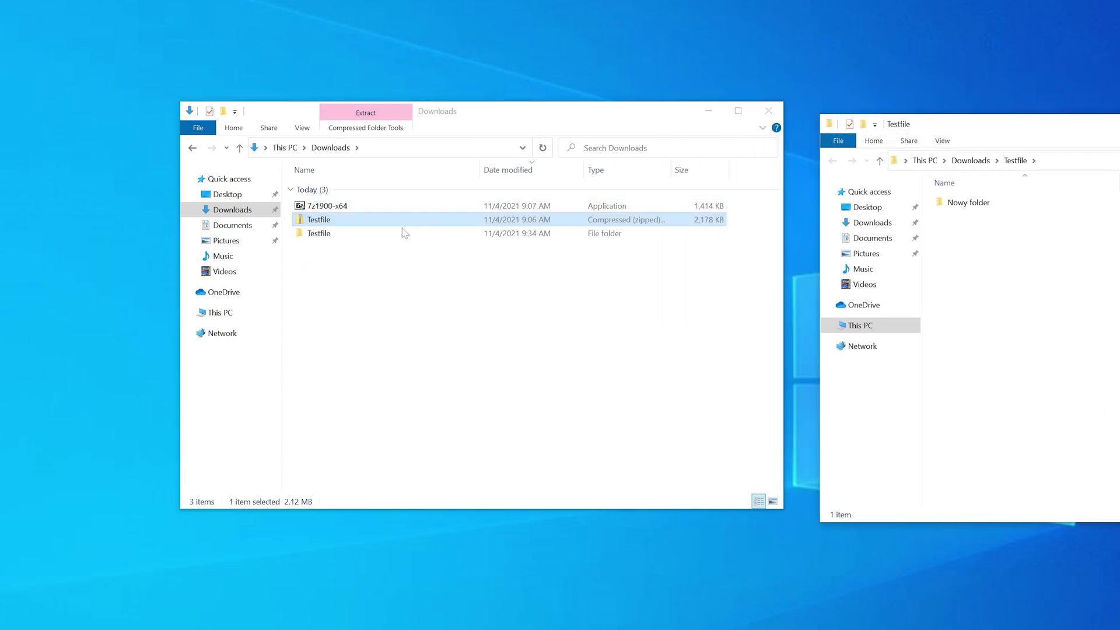
{"action": "right_click", "coordinate": [333, 225]}
{"action": "mouse_move", "coordinate": [436, 294]}
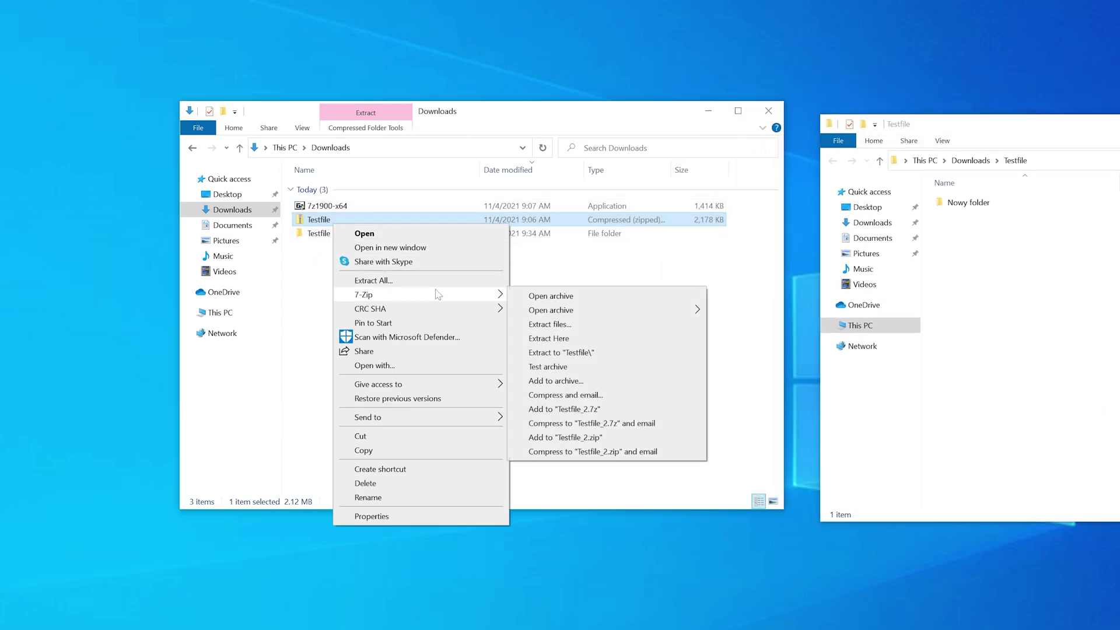
{"action": "left_click", "coordinate": [612, 353]}
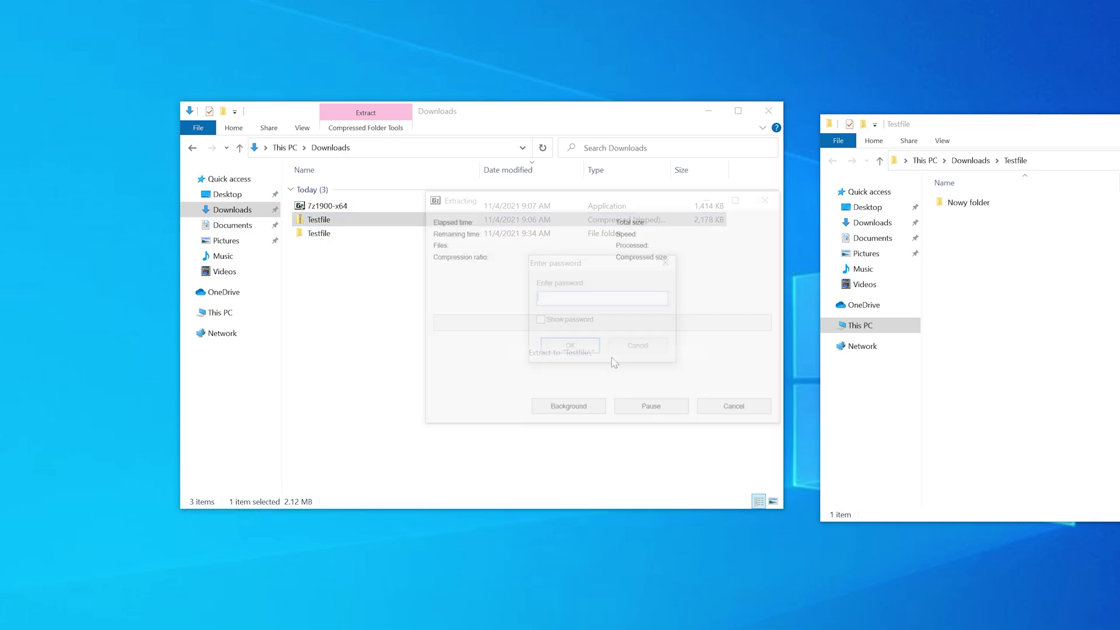
{"action": "type", "text": "1"}
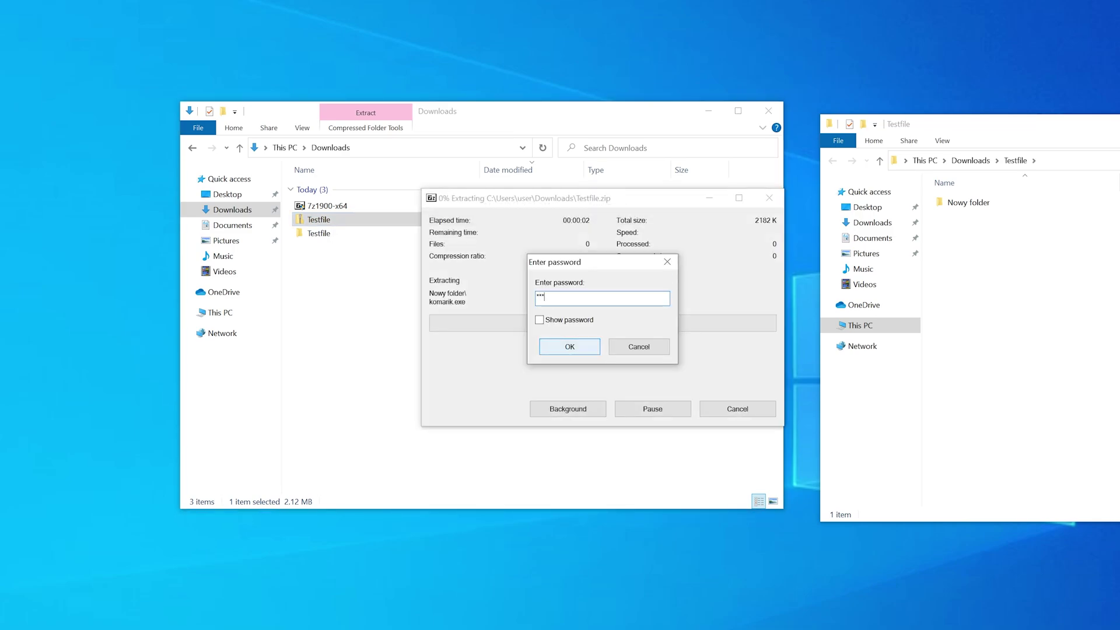
{"action": "left_click", "coordinate": [566, 350]}
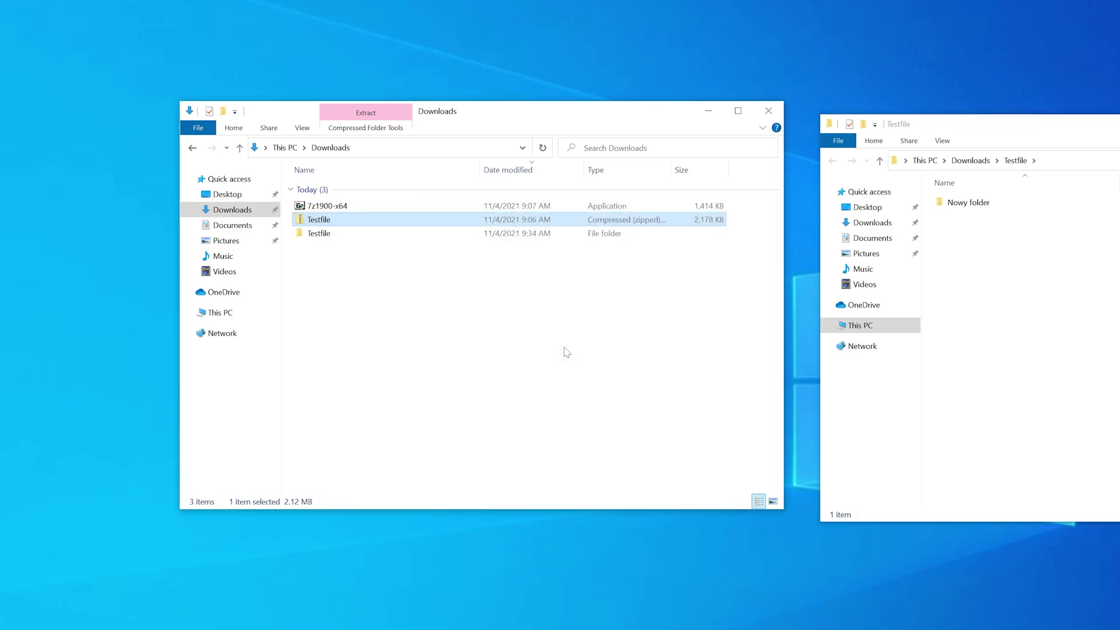
Step: Open the extracted Nowy folder over Downloads and select the komarik application
{"action": "double_click", "coordinate": [990, 208]}
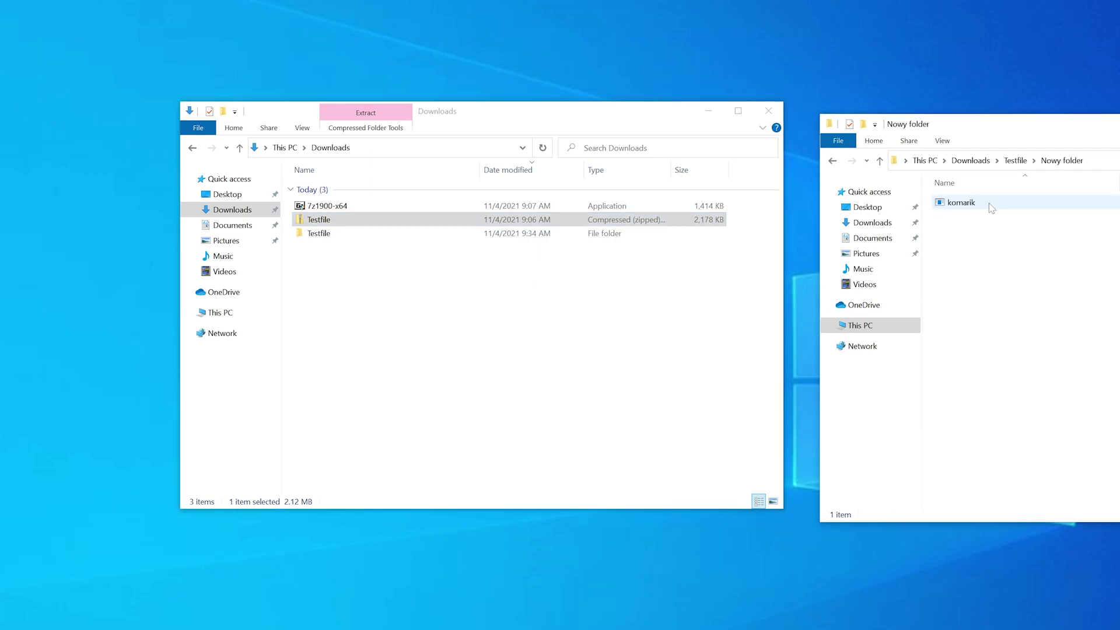
{"action": "left_click_drag", "start_coordinate": [1037, 124], "coordinate": [350, 148]}
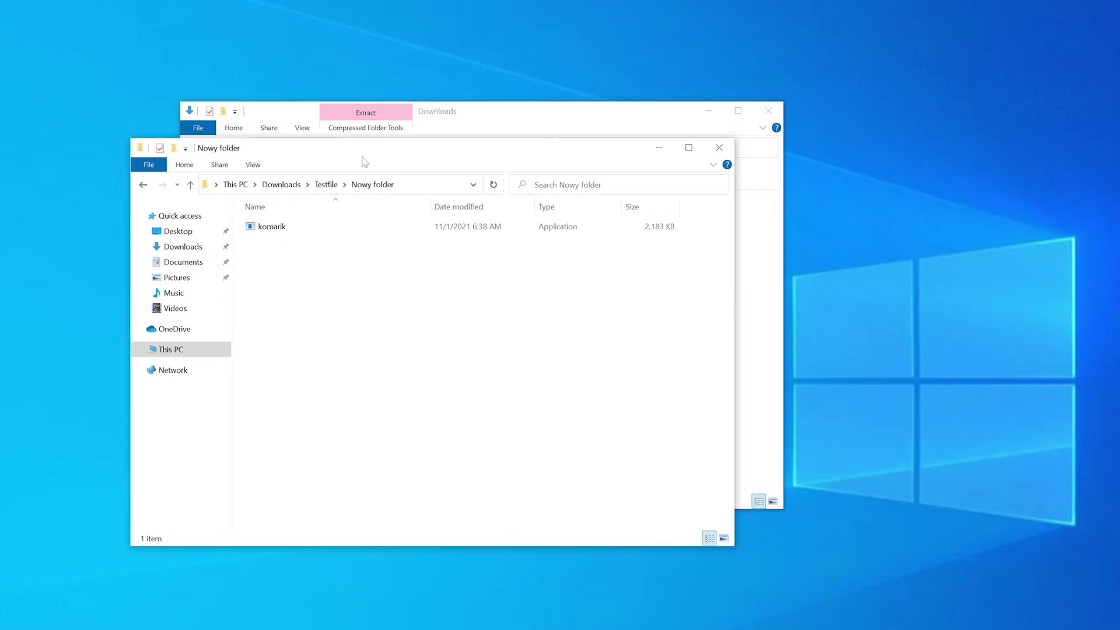
{"action": "left_click", "coordinate": [408, 226]}
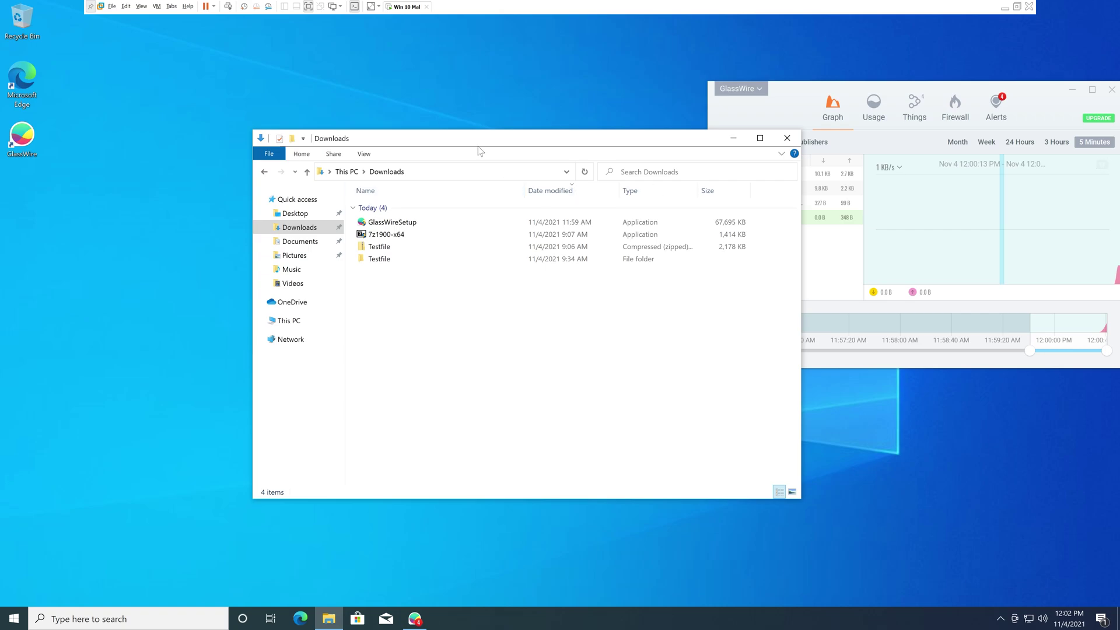
Step: Bring GlassWire forward, switch the VM to VMware Exclusive Mode, and park Downloads lower left
{"action": "left_click_drag", "start_coordinate": [478, 147], "coordinate": [404, 111]}
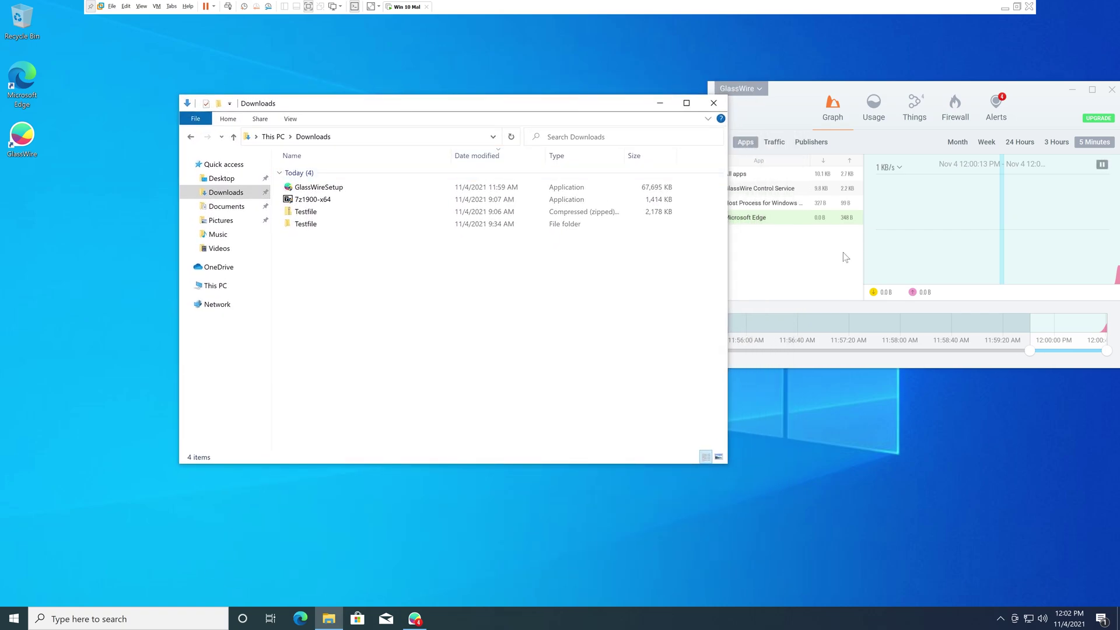
{"action": "left_click", "coordinate": [846, 257]}
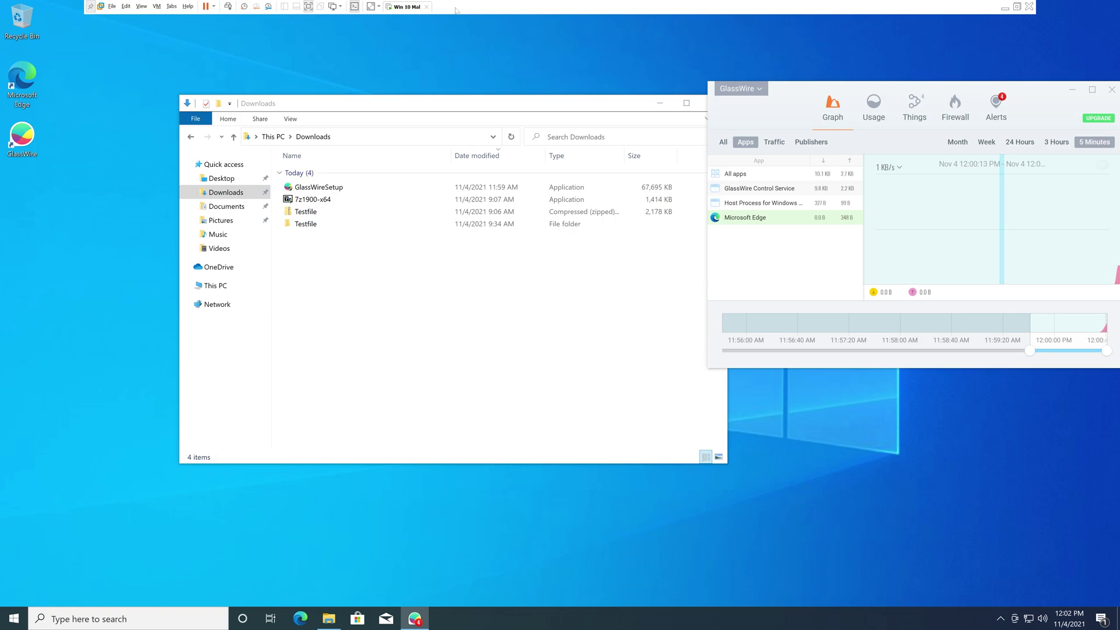
{"action": "left_click", "coordinate": [141, 6]}
{"action": "left_click", "coordinate": [154, 27]}
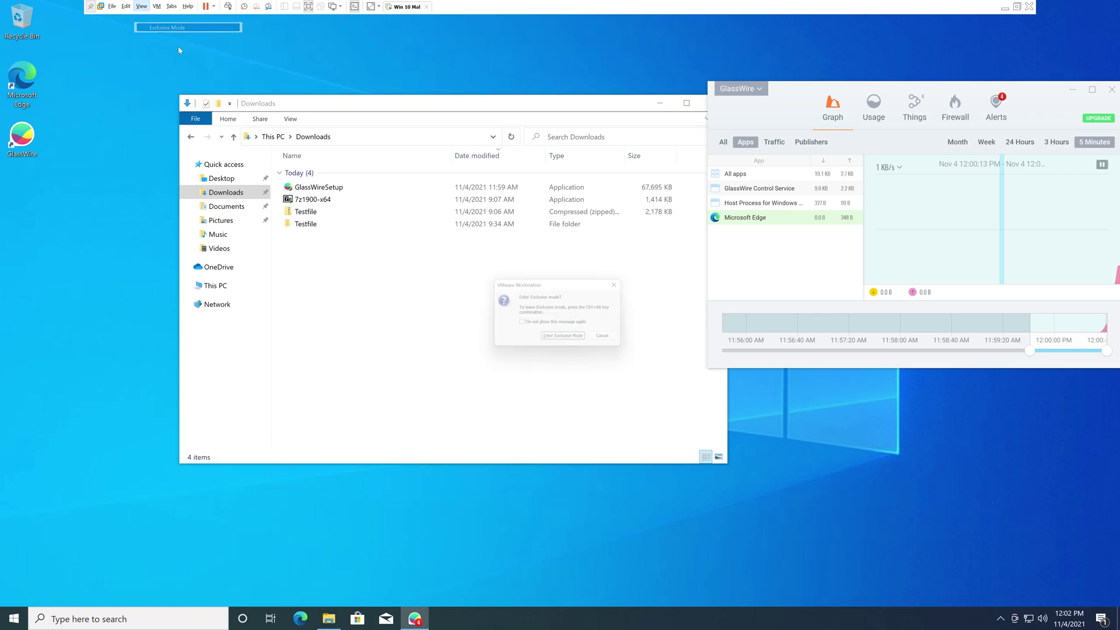
{"action": "left_click", "coordinate": [558, 338]}
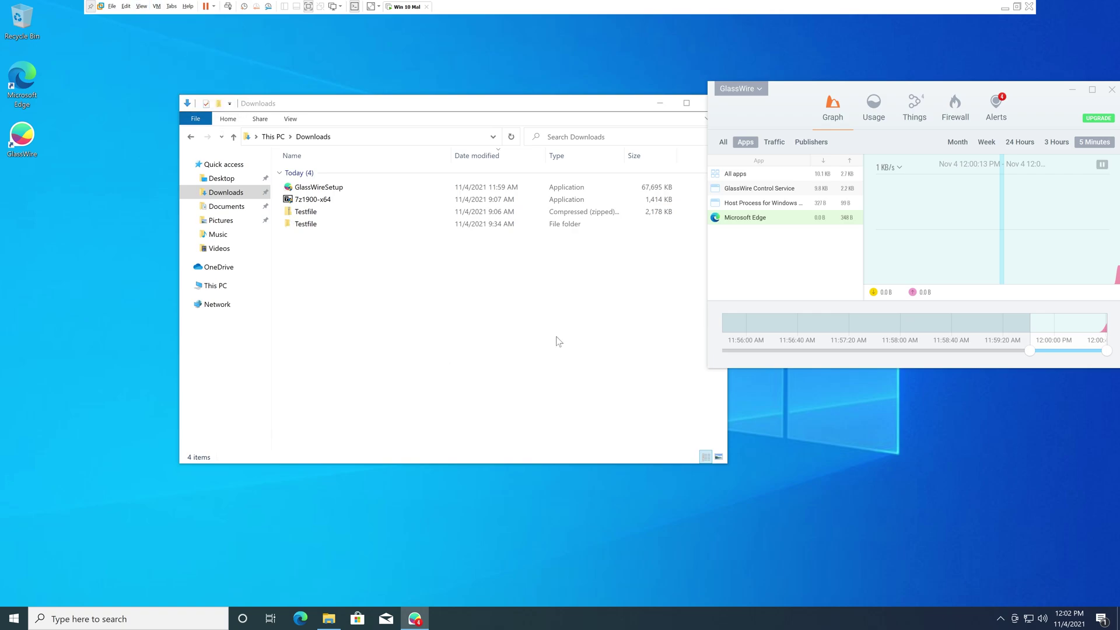
{"action": "left_click", "coordinate": [523, 341]}
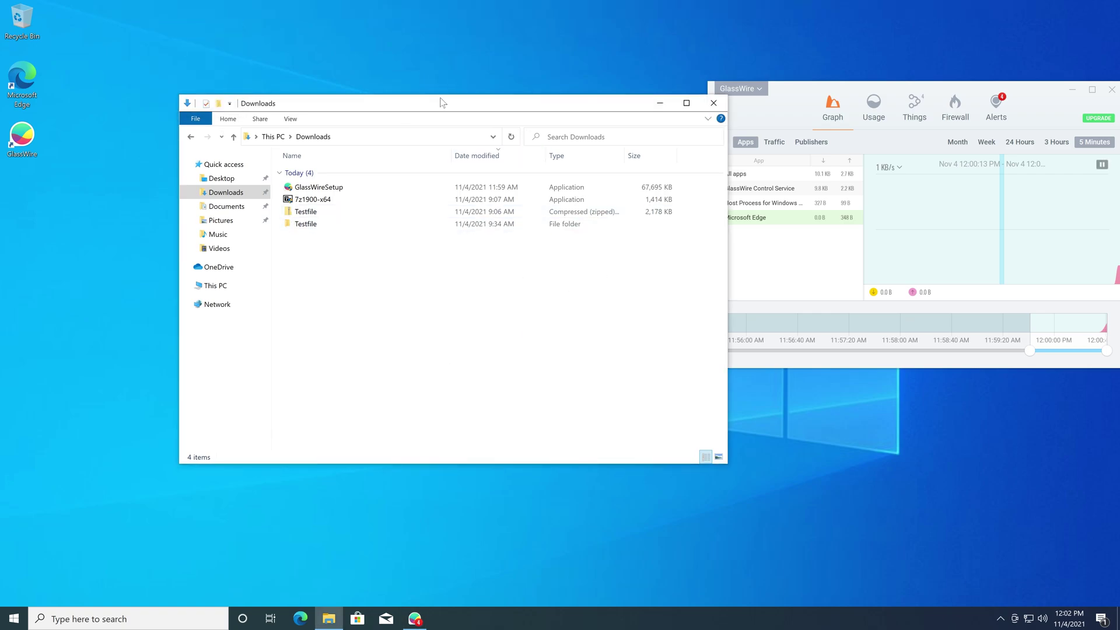
{"action": "left_click_drag", "start_coordinate": [441, 102], "coordinate": [371, 169]}
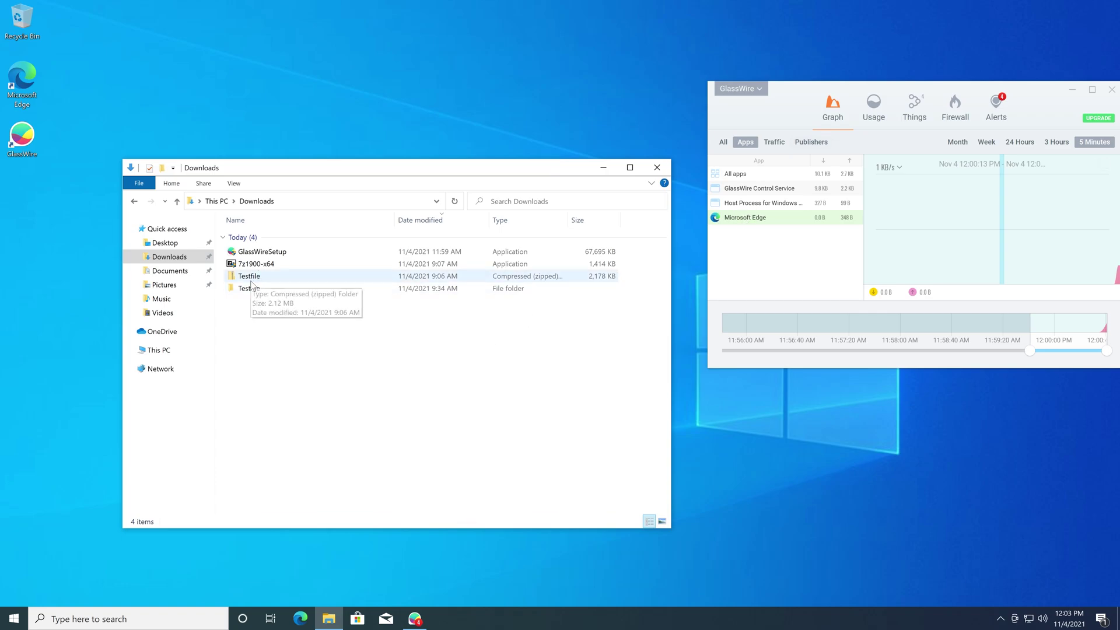
Step: Launch Windows Security by searching 'defen' and dismiss the GlassWire notification
{"action": "key", "text": "super"}
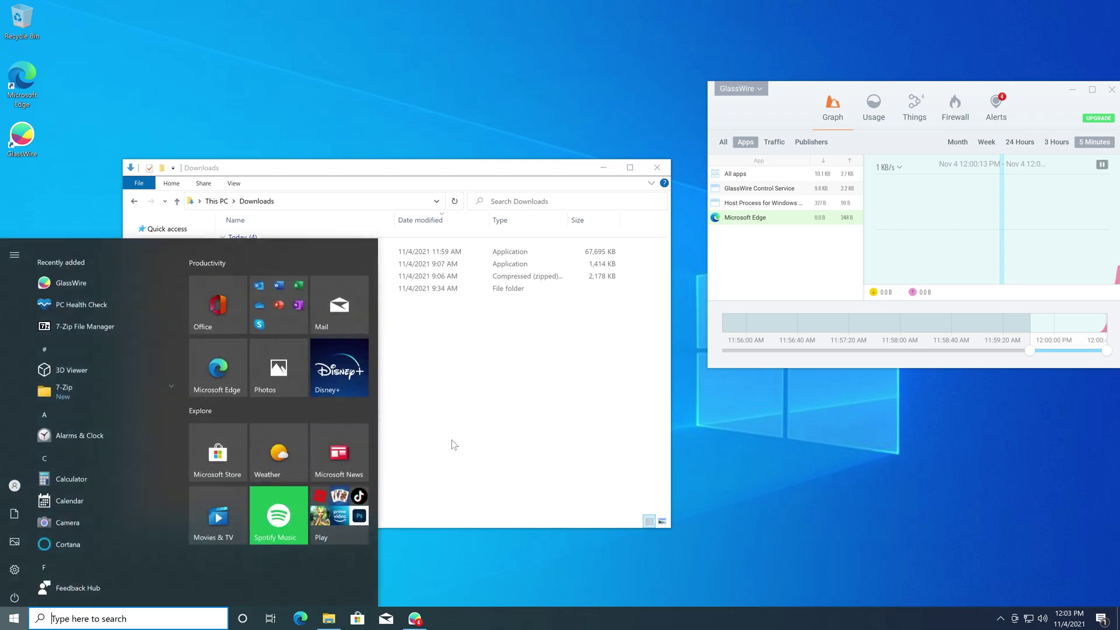
{"action": "type", "text": "defen"}
{"action": "key", "text": "Return"}
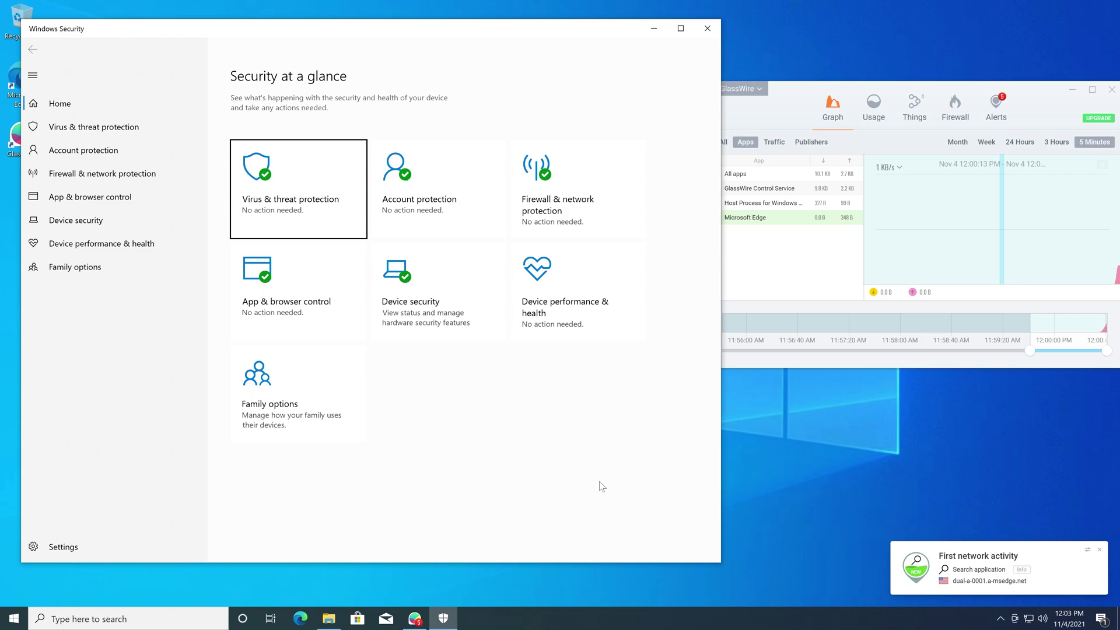
{"action": "key", "text": "super"}
{"action": "type", "text": "dfasdfasdf"}
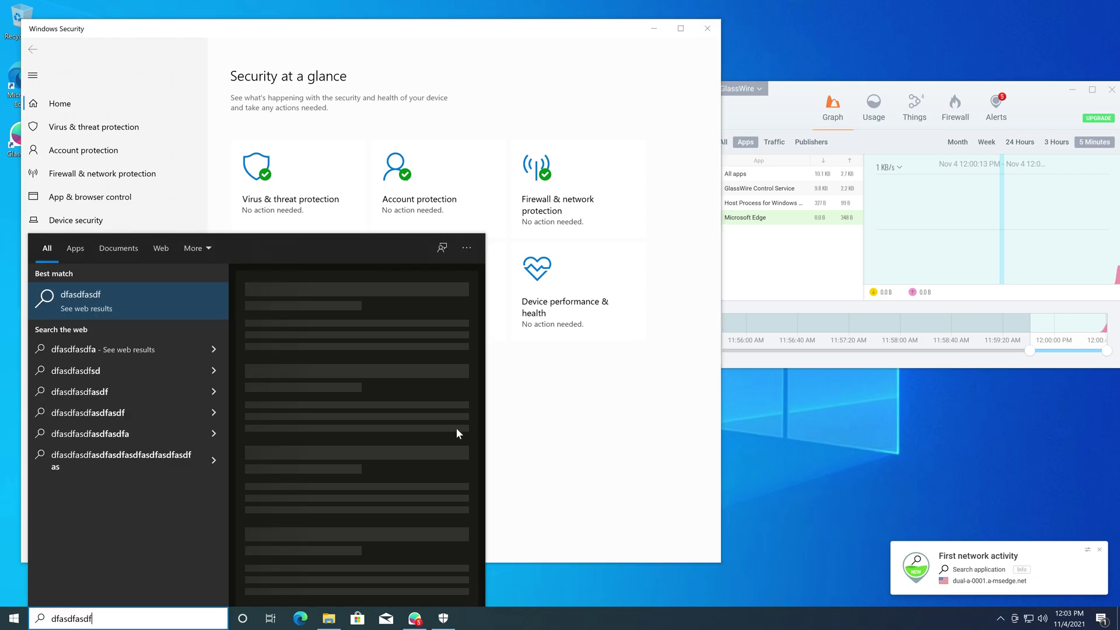
{"action": "key", "text": "Escape"}
{"action": "key", "text": "Escape"}
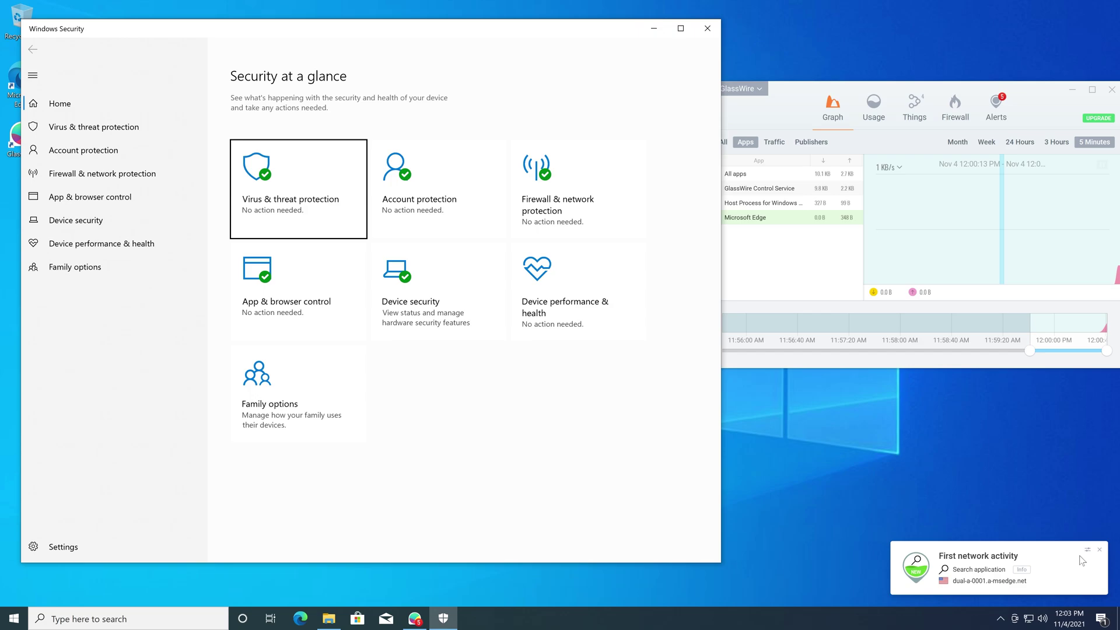
{"action": "left_click", "coordinate": [1099, 549]}
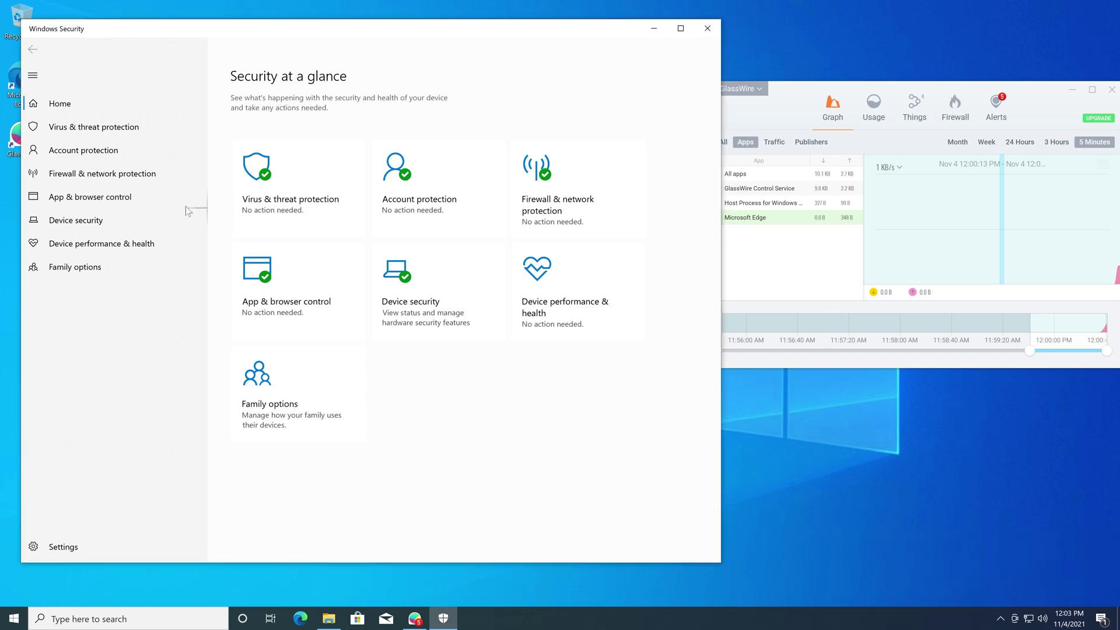
Step: Go to Virus & threat protection and open its Manage settings page
{"action": "left_click", "coordinate": [315, 188]}
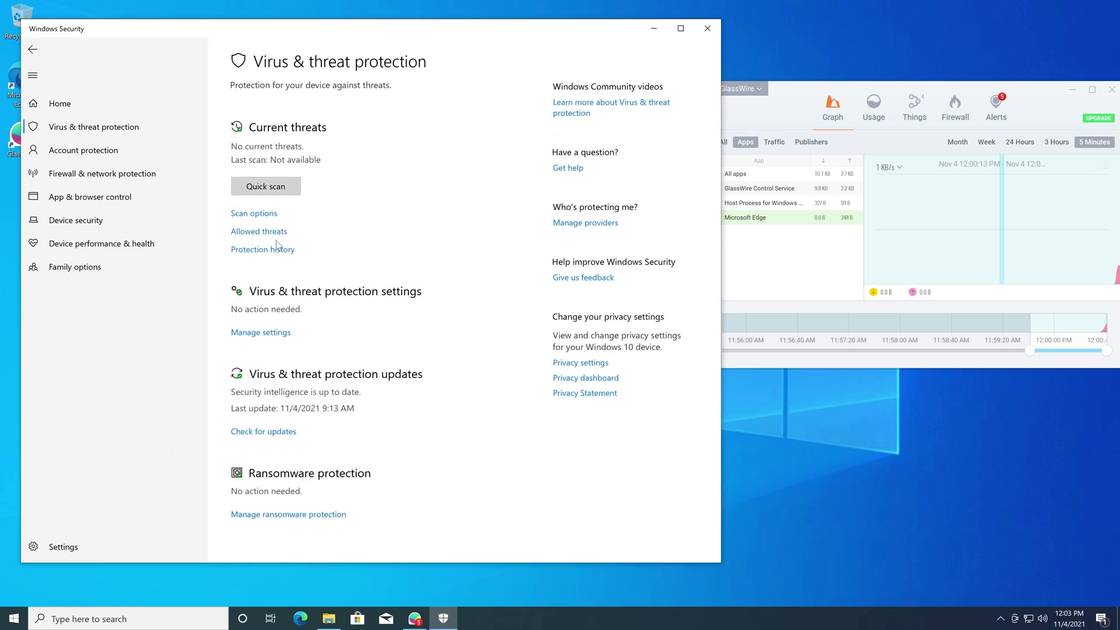
{"action": "left_click", "coordinate": [260, 213]}
{"action": "key", "text": "alt+Left"}
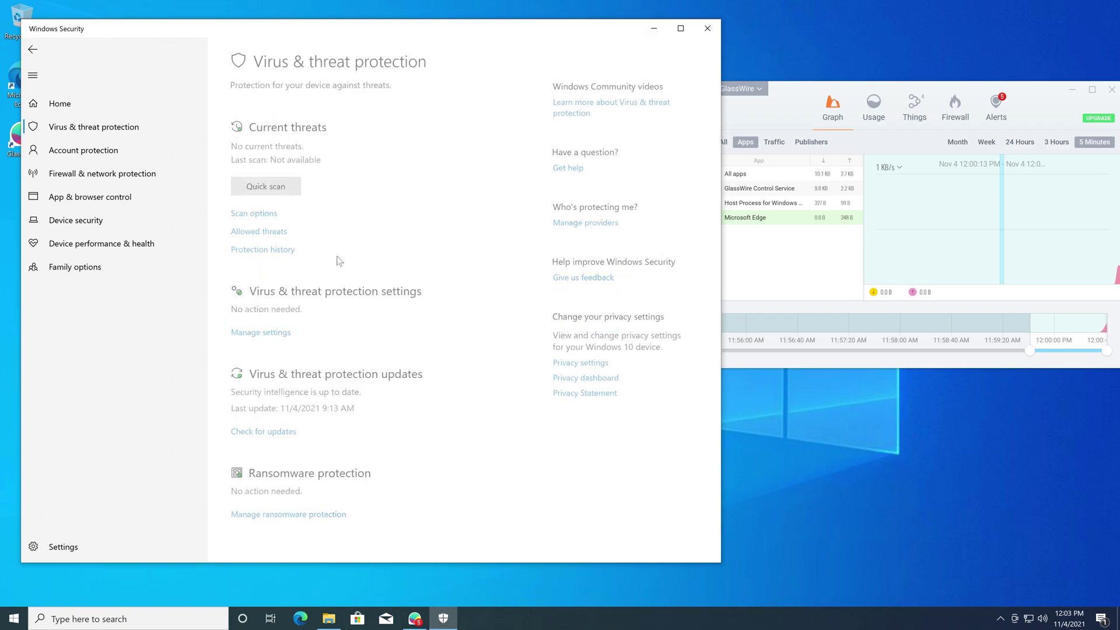
{"action": "left_click", "coordinate": [261, 335]}
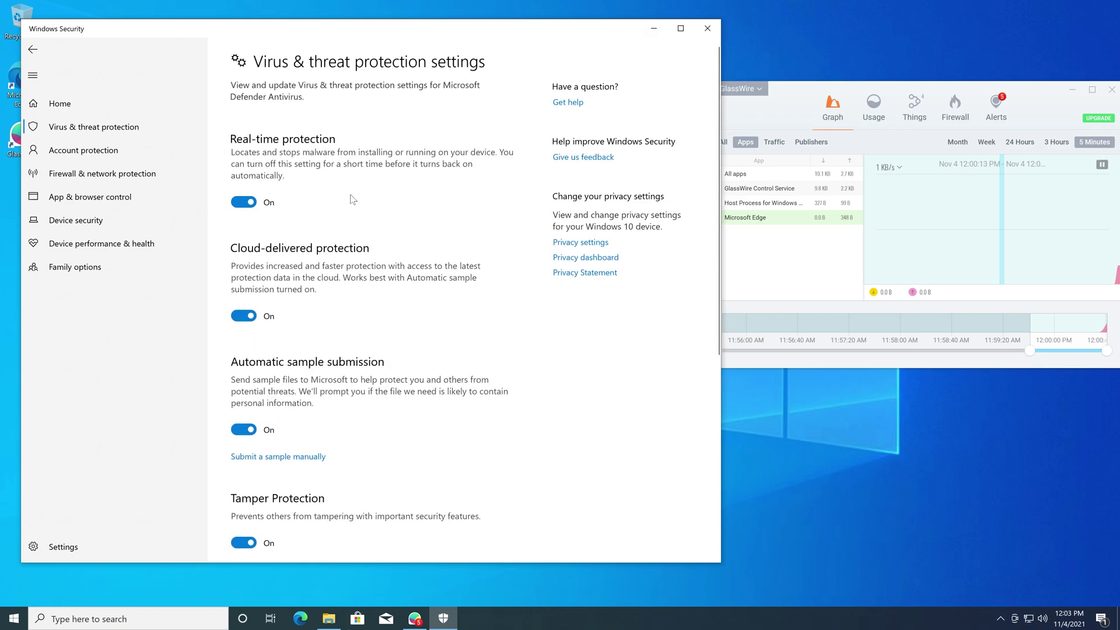
Step: Switch off Real-time, Cloud-delivered, Automatic sample submission and Tamper Protection, approving UAC
{"action": "left_click", "coordinate": [255, 200]}
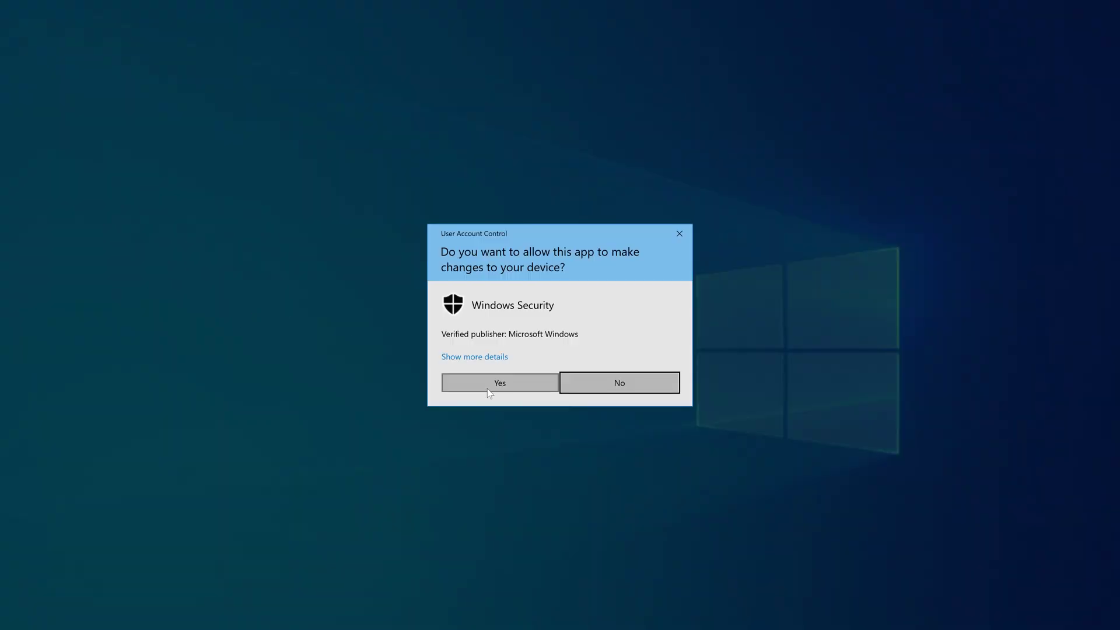
{"action": "left_click", "coordinate": [487, 389]}
{"action": "left_click", "coordinate": [263, 331]}
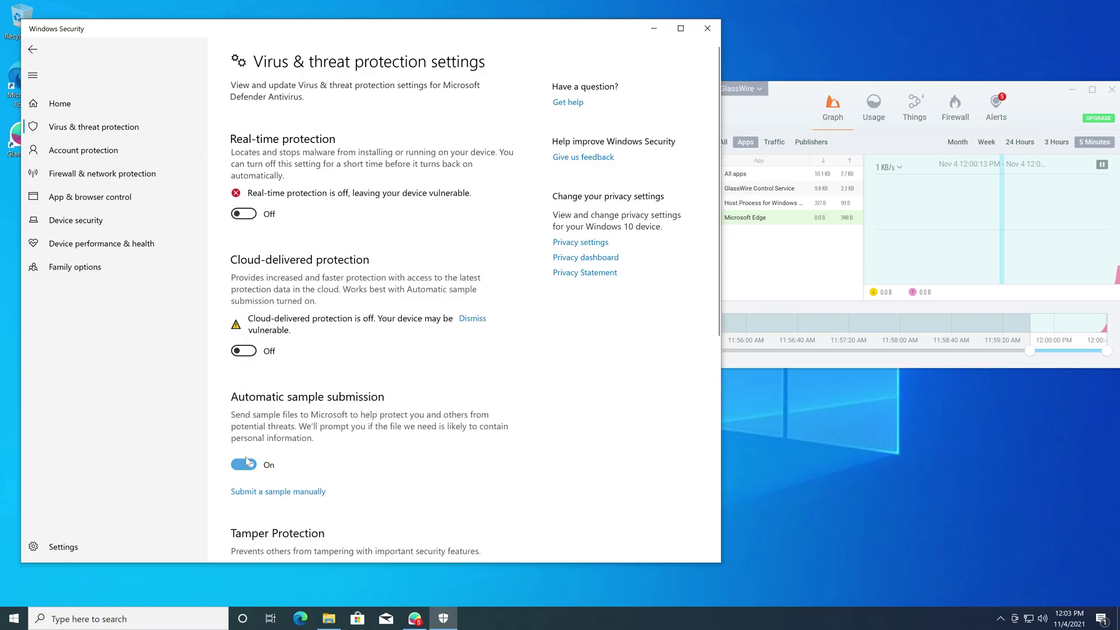
{"action": "left_click", "coordinate": [244, 464]}
{"action": "scroll", "coordinate": [290, 398], "scroll_direction": "down", "scroll_amount": 6}
{"action": "left_click", "coordinate": [248, 185]}
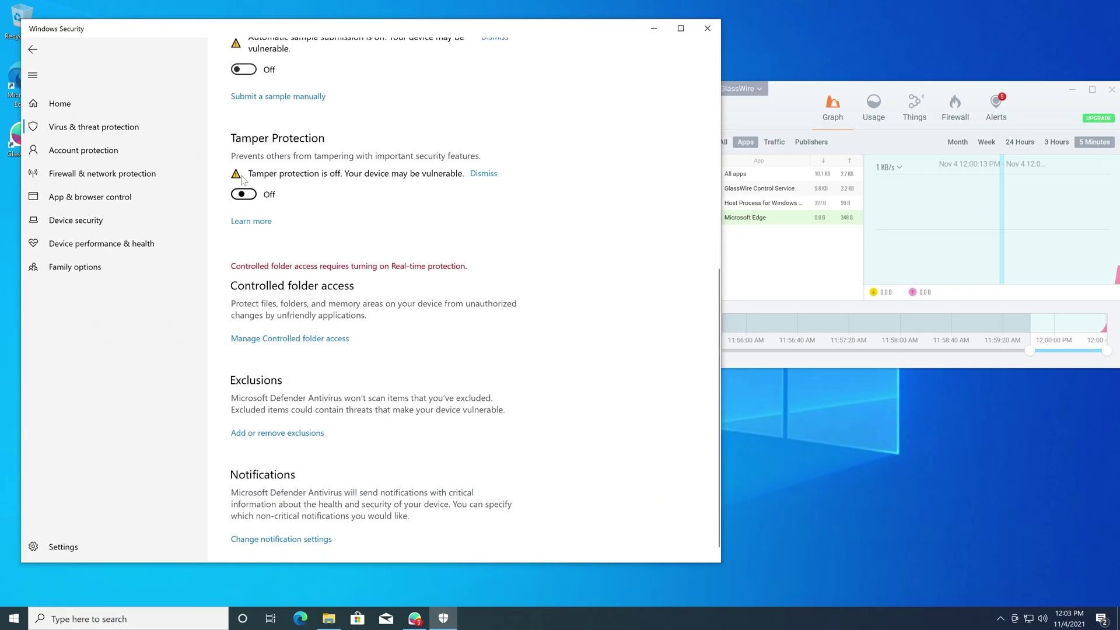
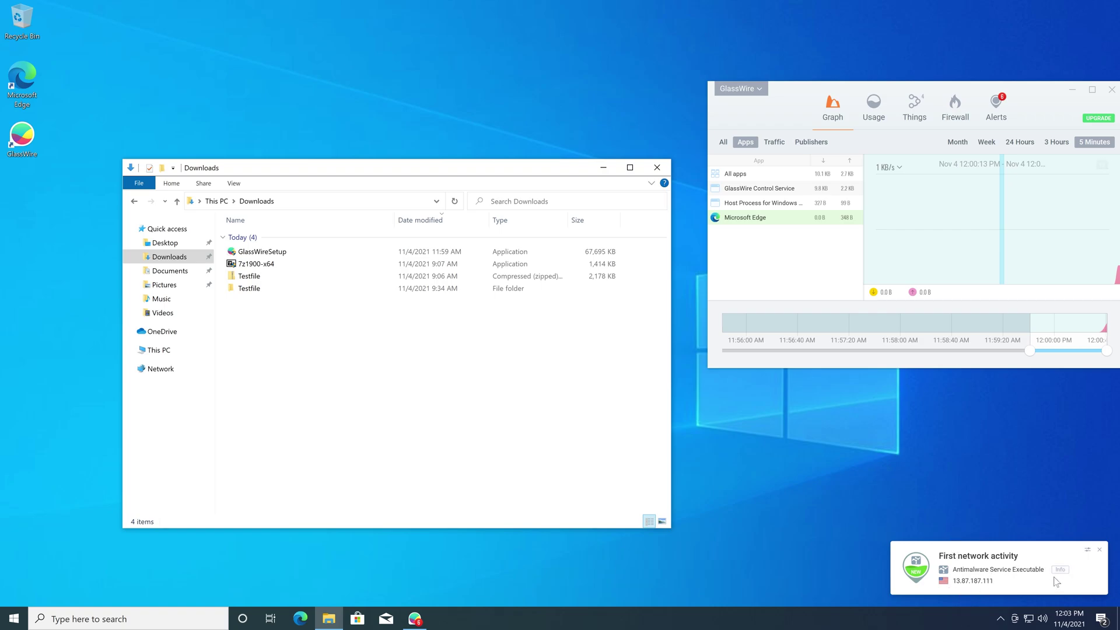
Step: Use 7-Zip's Extract to "Testfile\" on Testfile.zip and supply the archive password
{"action": "left_click", "coordinate": [1099, 550]}
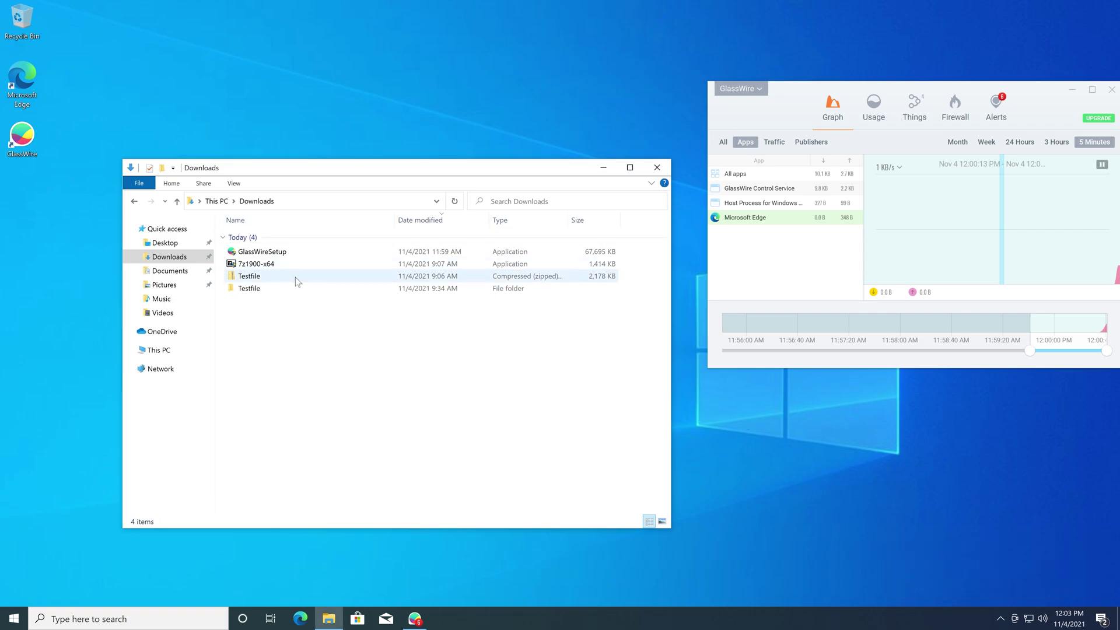
{"action": "left_click", "coordinate": [258, 278]}
{"action": "right_click", "coordinate": [257, 279]}
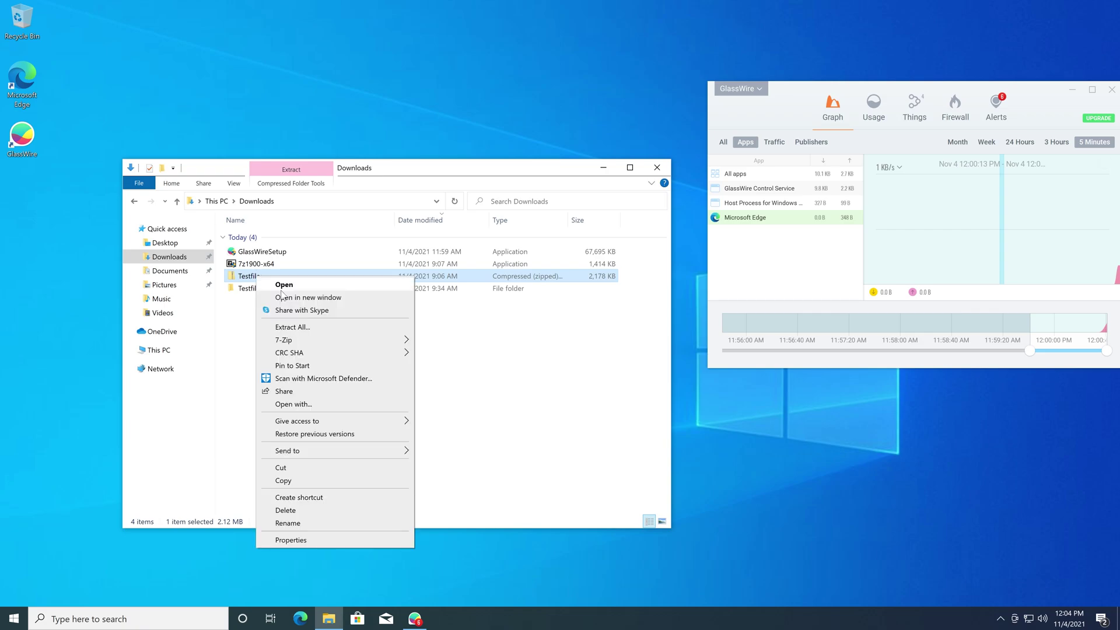
{"action": "mouse_move", "coordinate": [359, 340]}
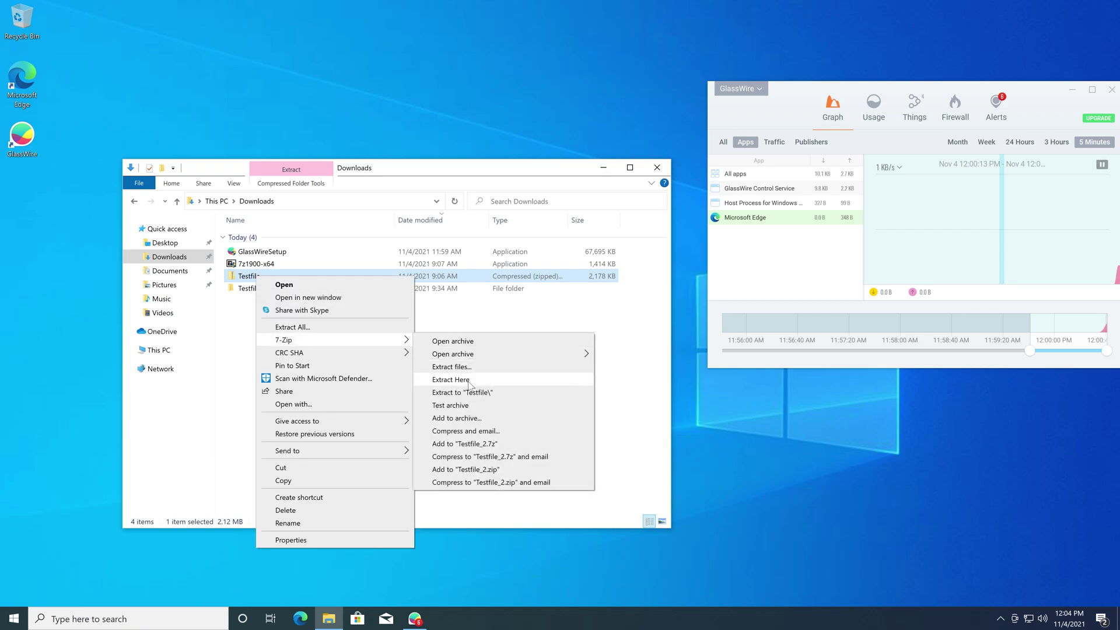
{"action": "left_click", "coordinate": [443, 392]}
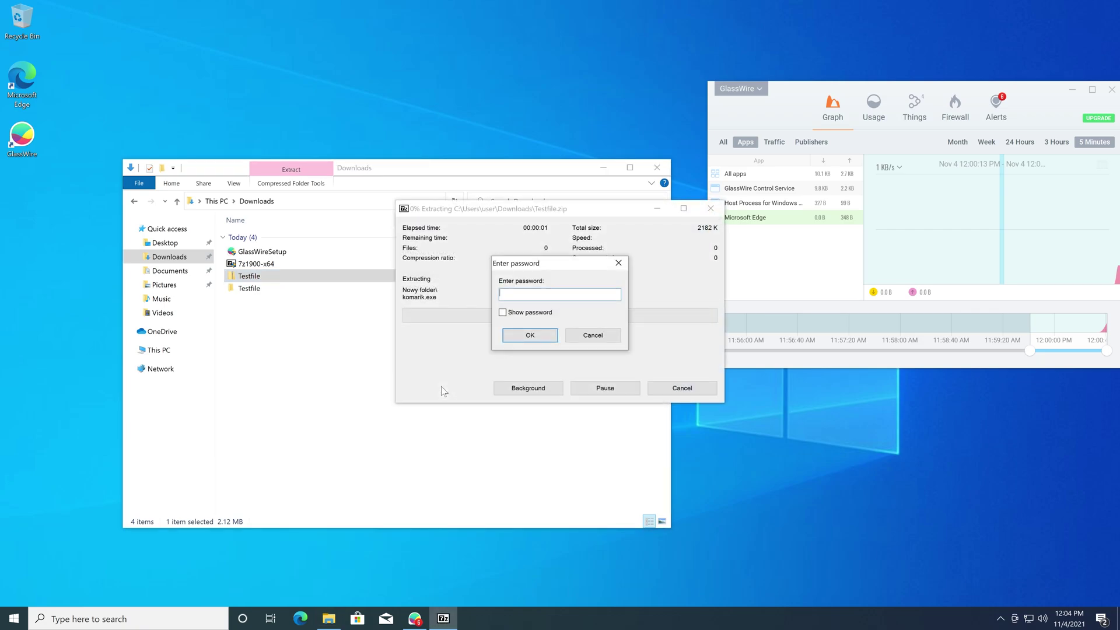
{"action": "type", "text": "**"}
{"action": "key", "text": "Return"}
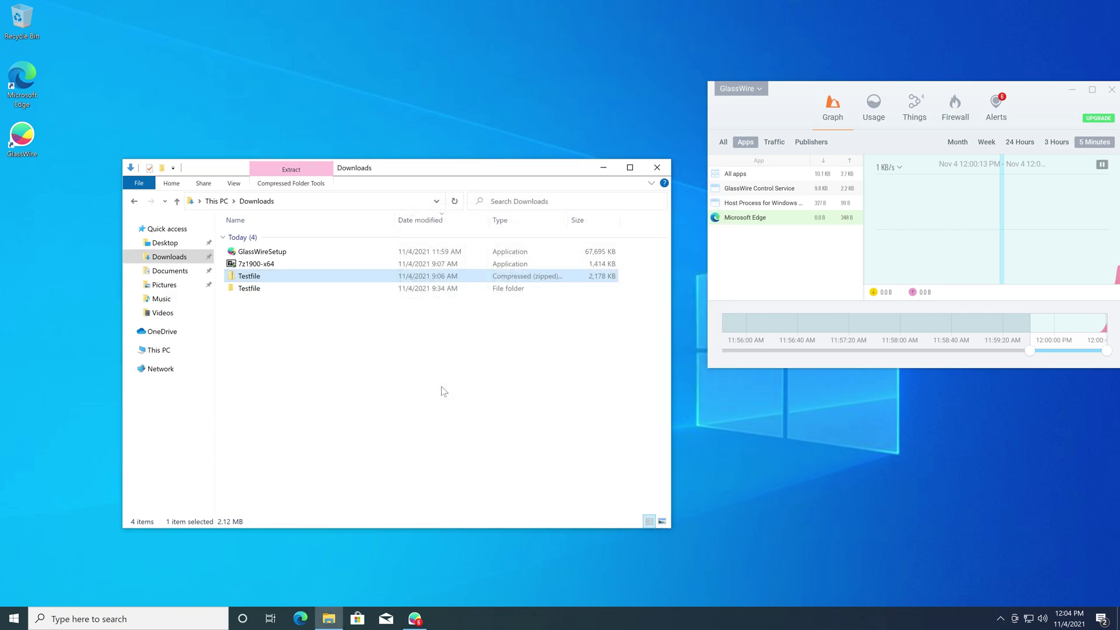
{"action": "left_click", "coordinate": [373, 414]}
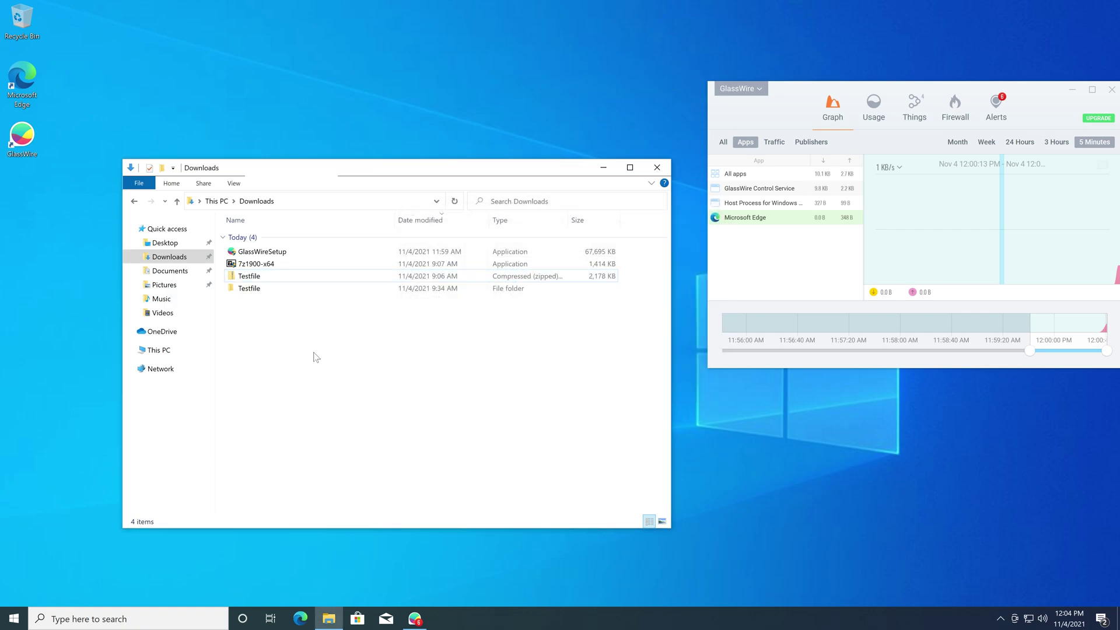
Step: Open the Testfile folder and then Nowy folder to show the komarik application
{"action": "double_click", "coordinate": [257, 290]}
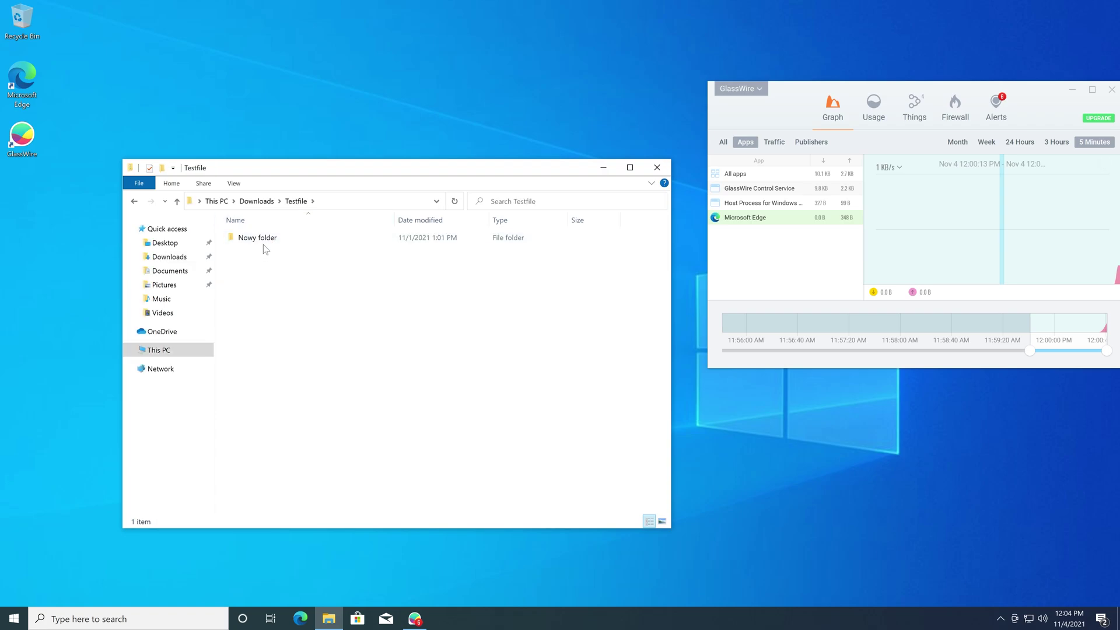
{"action": "mouse_move", "coordinate": [342, 238]}
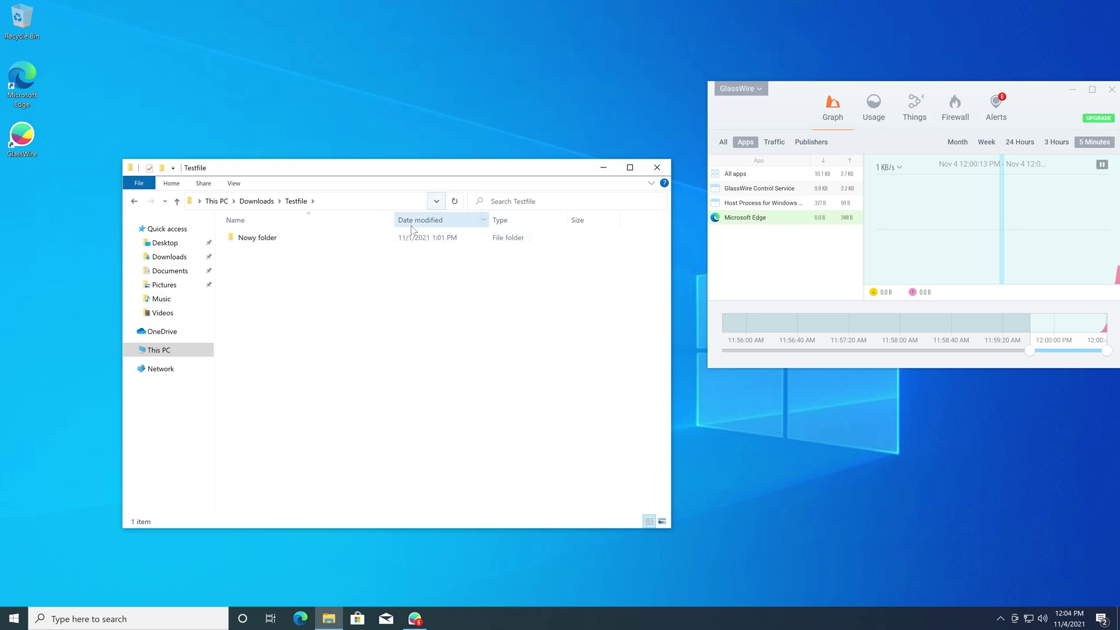
{"action": "double_click", "coordinate": [260, 238]}
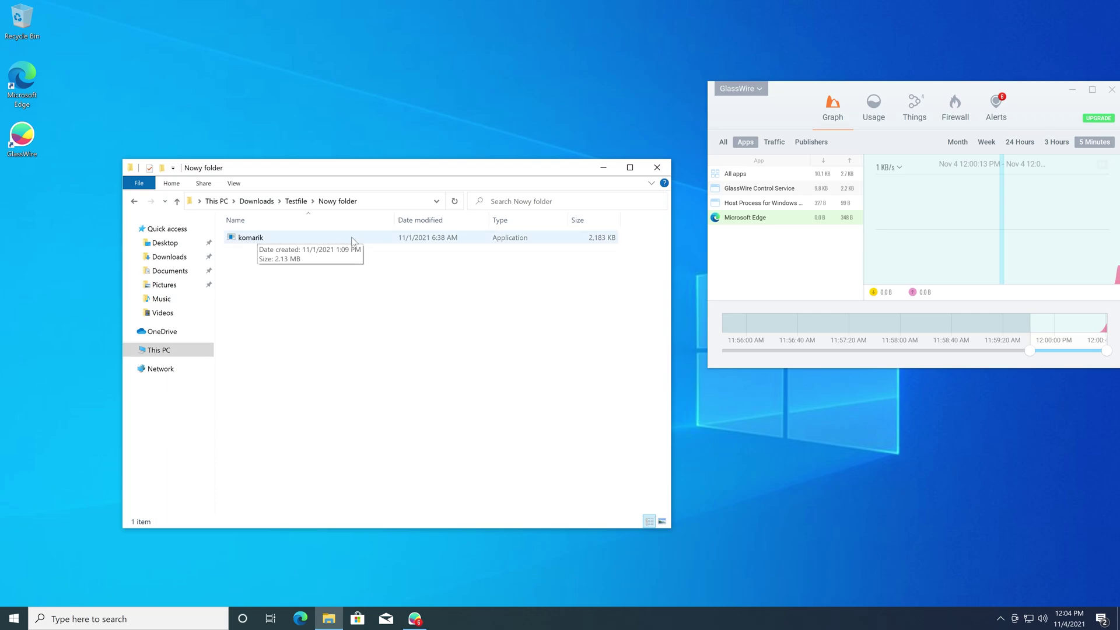
{"action": "left_click_drag", "start_coordinate": [362, 170], "coordinate": [356, 146]}
Step: Launch Task Manager from the taskbar, resize it beside Explorer and show the CPU Performance page
{"action": "right_click", "coordinate": [565, 618]}
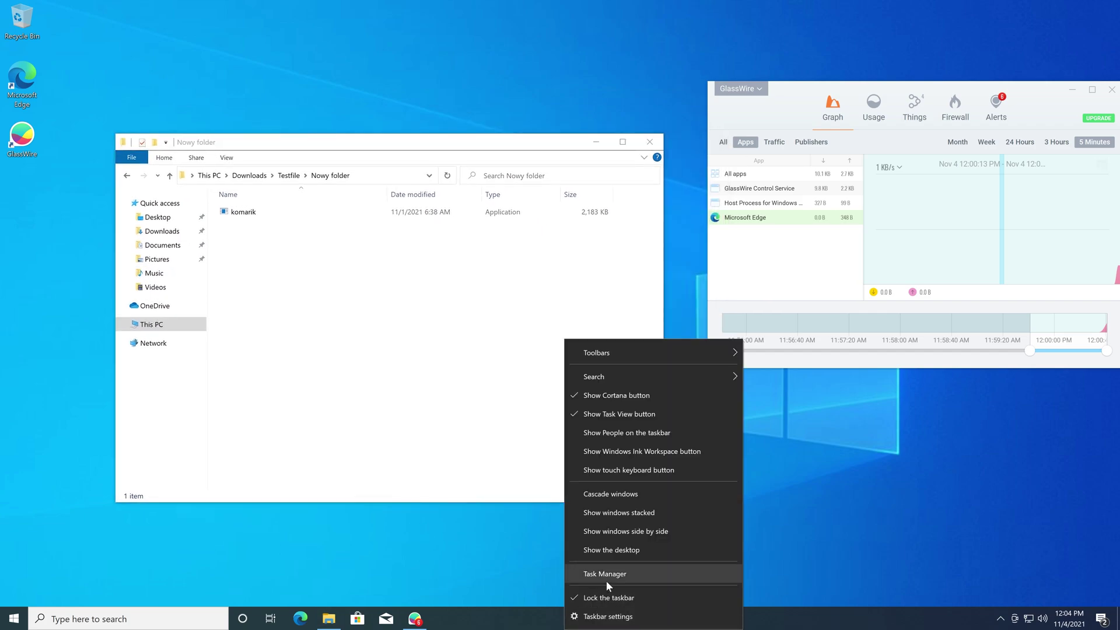
{"action": "left_click", "coordinate": [645, 573]}
{"action": "left_click_drag", "start_coordinate": [419, 312], "coordinate": [462, 258]}
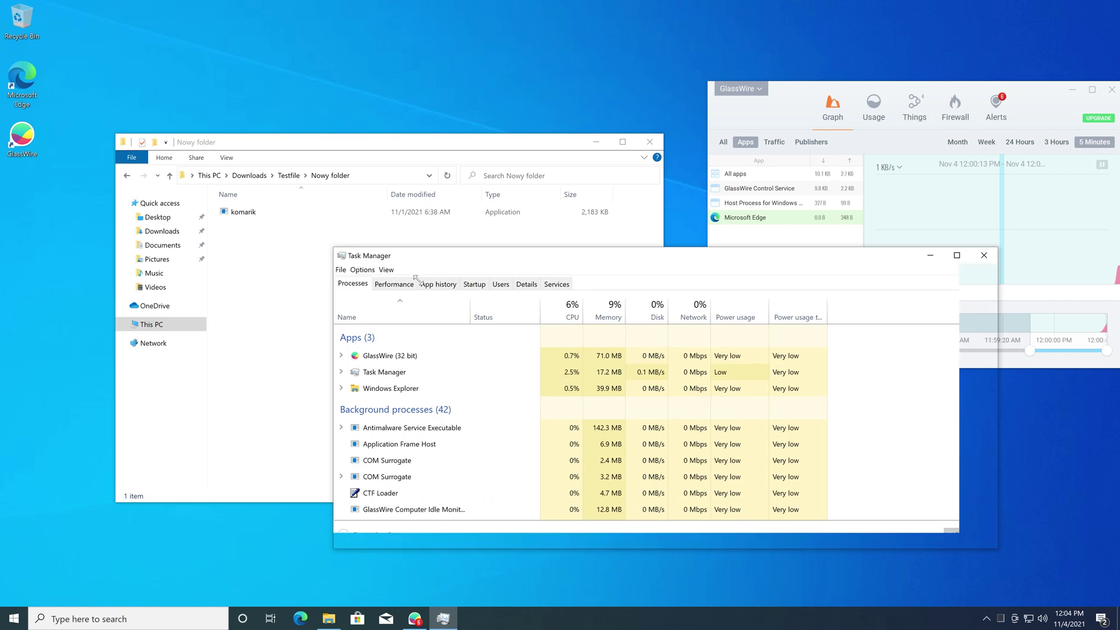
{"action": "left_click_drag", "start_coordinate": [329, 248], "coordinate": [620, 381]}
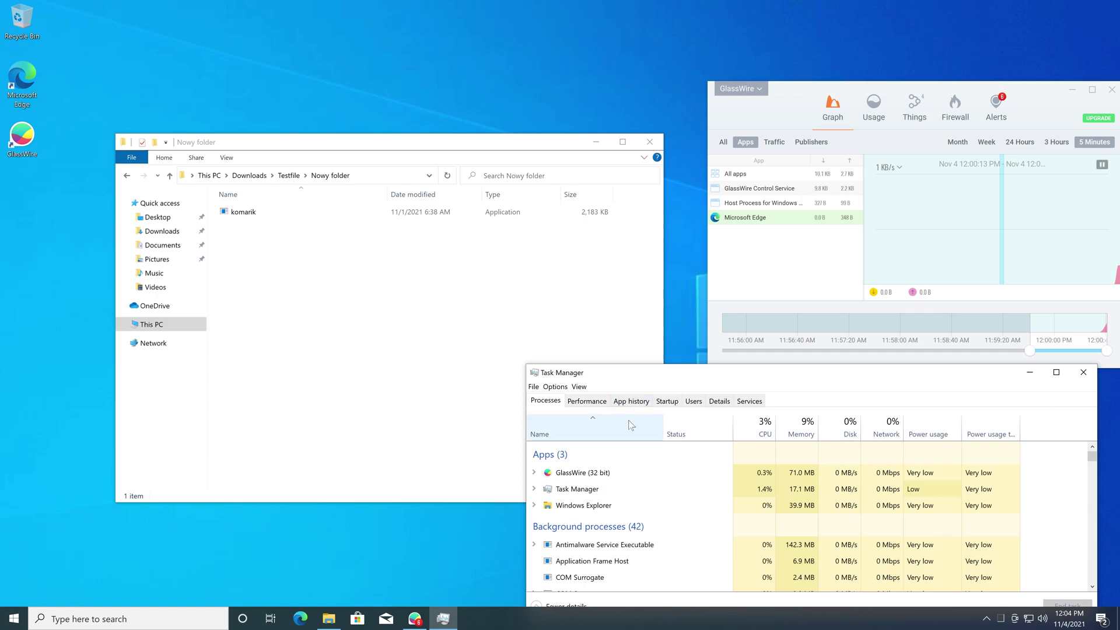
{"action": "left_click", "coordinate": [586, 401]}
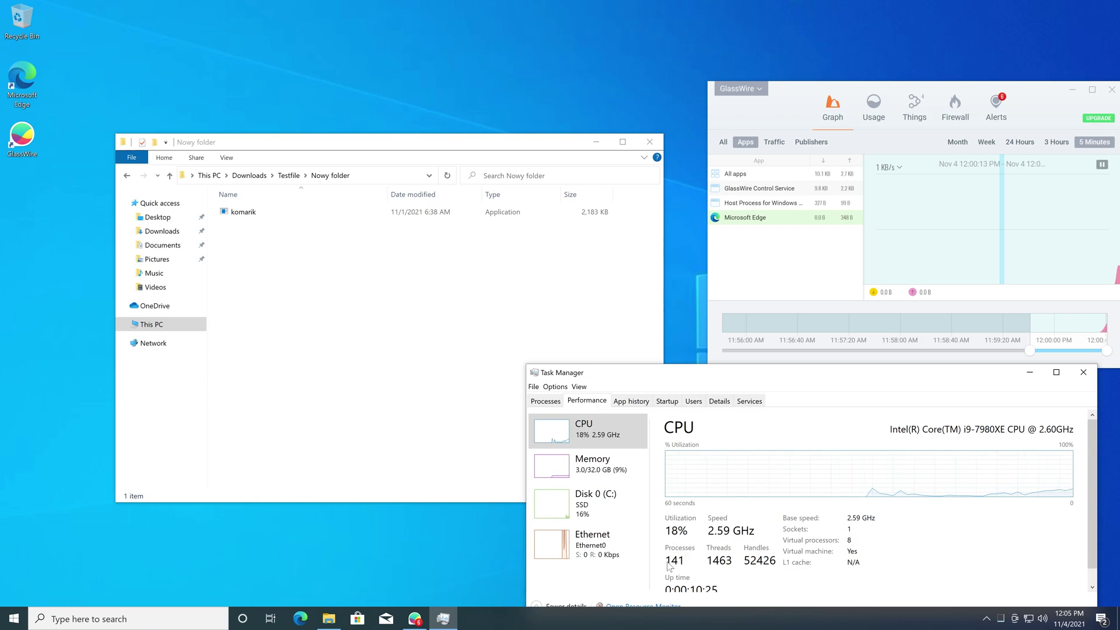
Step: Run komarik and rearrange the GlassWire, Task Manager and Explorer windows
{"action": "double_click", "coordinate": [243, 212]}
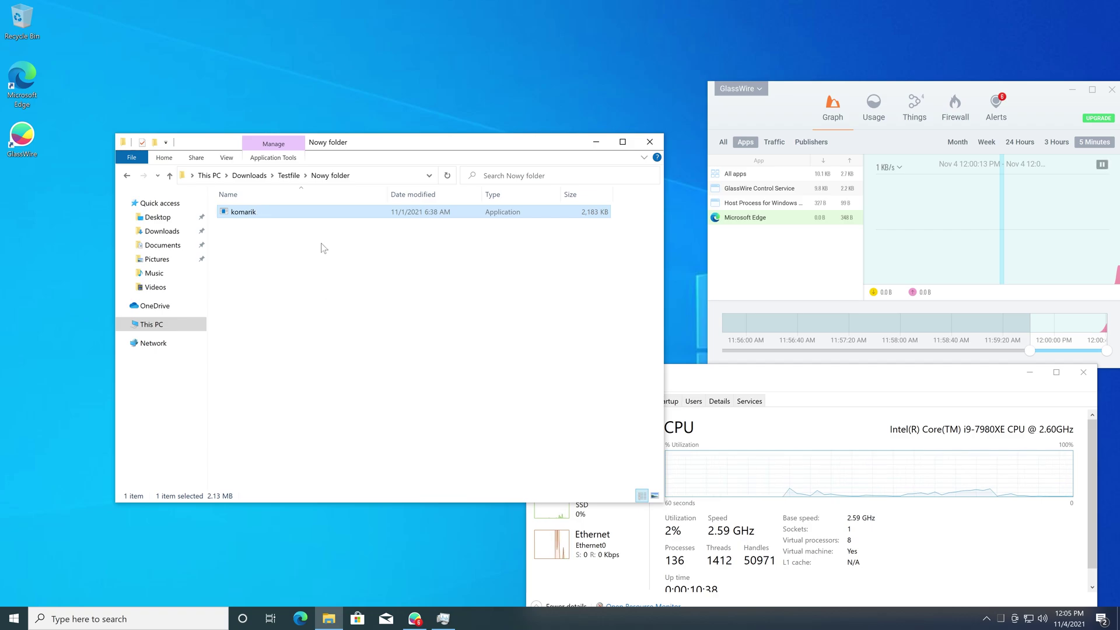
{"action": "left_click", "coordinate": [802, 233]}
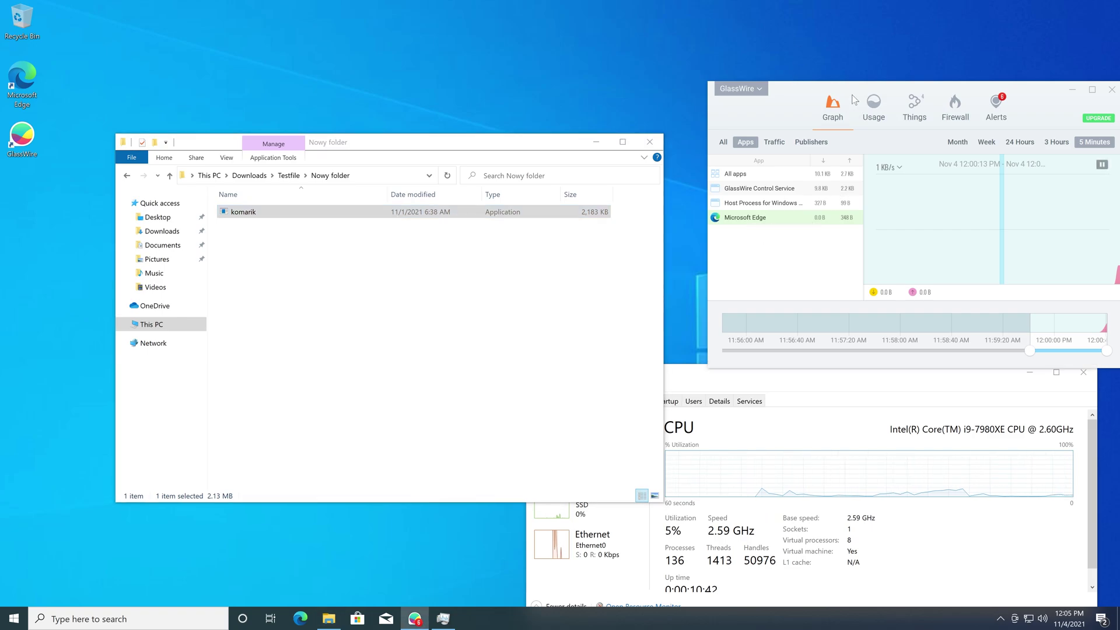
{"action": "left_click_drag", "start_coordinate": [788, 87], "coordinate": [760, 63]}
{"action": "left_click", "coordinate": [877, 439]}
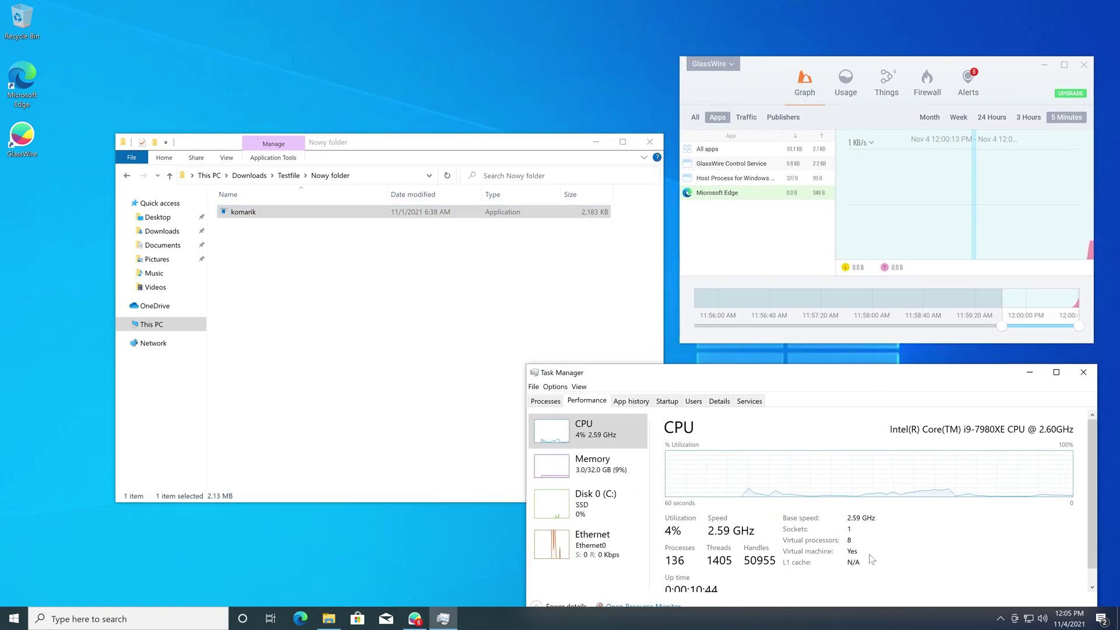
{"action": "left_click", "coordinate": [462, 338]}
{"action": "left_click_drag", "start_coordinate": [418, 153], "coordinate": [372, 123]}
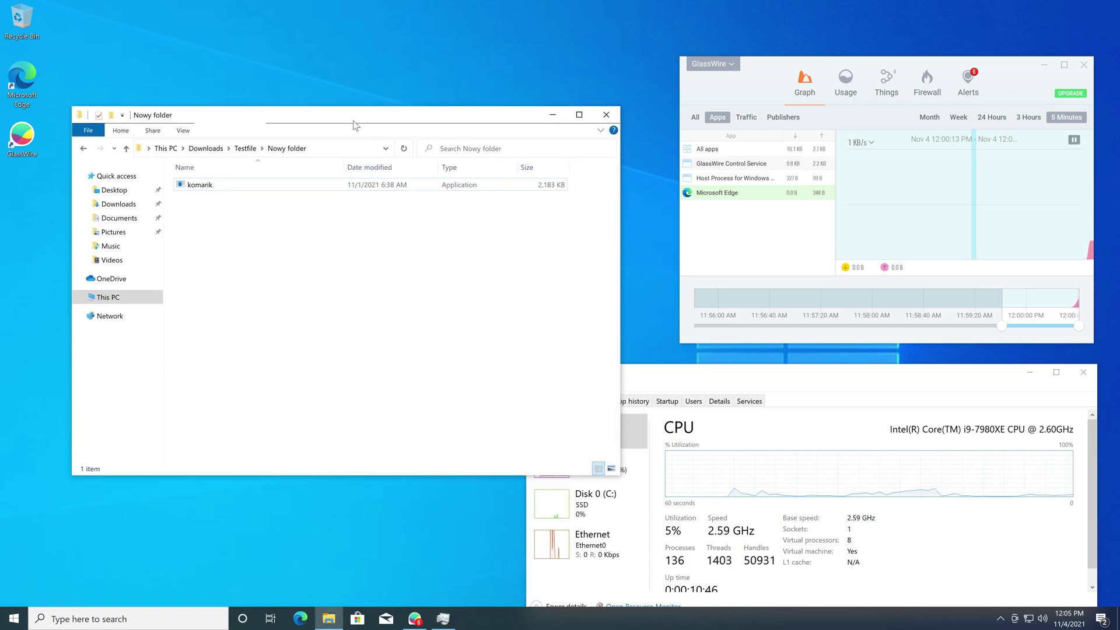
Step: Run komarik again and switch Task Manager to its Details process list
{"action": "double_click", "coordinate": [252, 183]}
{"action": "left_click", "coordinate": [700, 457]}
{"action": "left_click", "coordinate": [718, 401]}
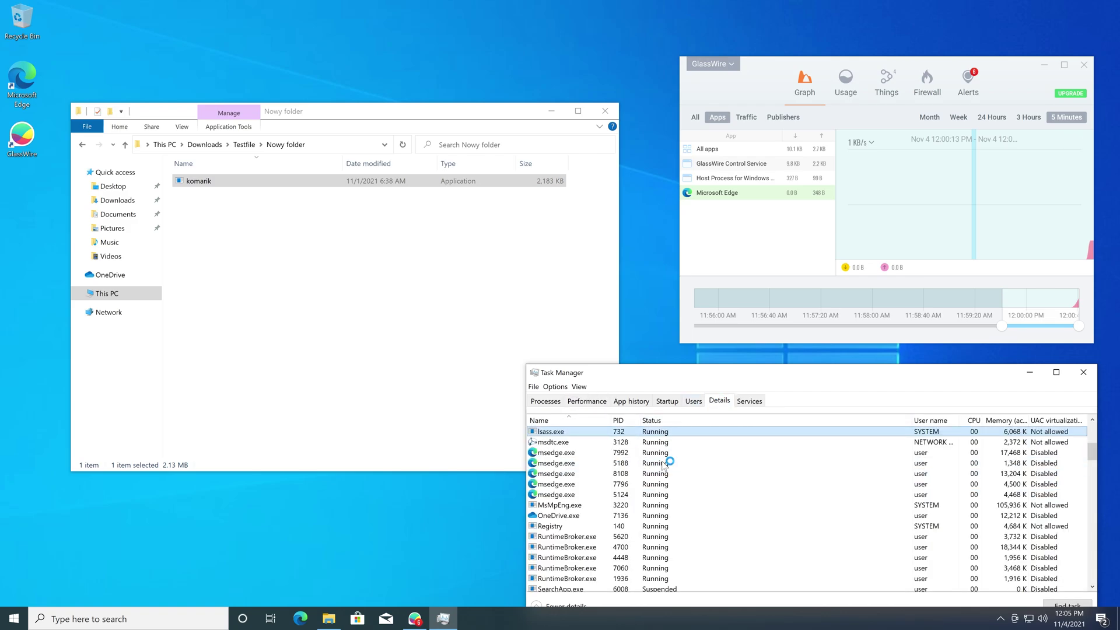
Step: Scroll the Details list and jump to the komarik.exe entries
{"action": "left_click_drag", "start_coordinate": [658, 377], "coordinate": [605, 303]}
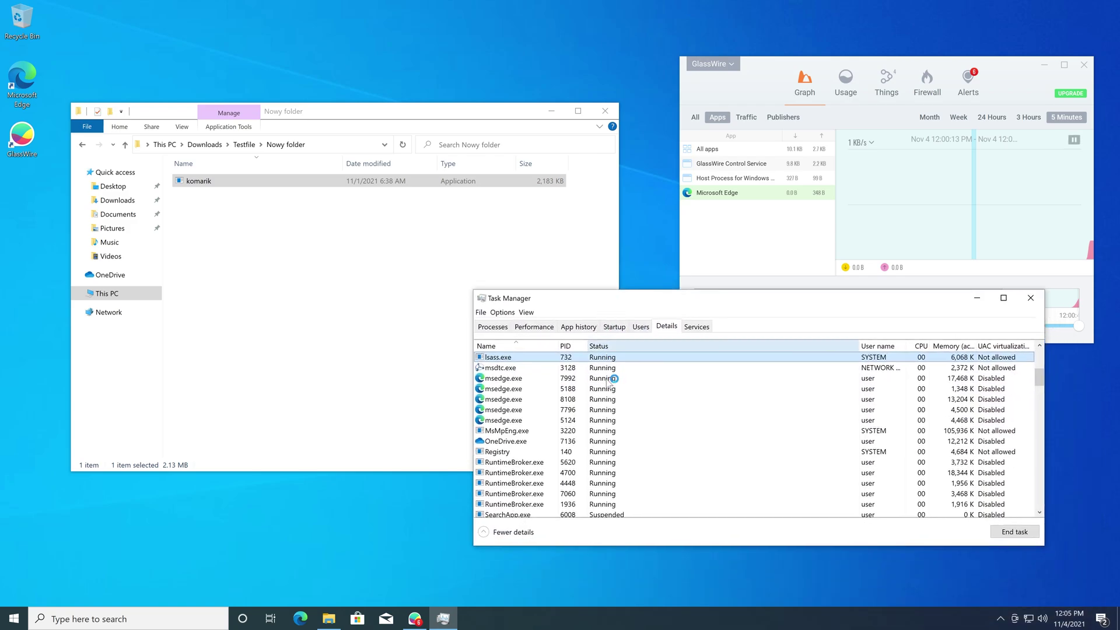
{"action": "scroll", "coordinate": [608, 394], "scroll_direction": "down", "scroll_amount": 2}
{"action": "scroll", "coordinate": [609, 393], "scroll_direction": "down", "scroll_amount": 1}
{"action": "left_click", "coordinate": [609, 398]}
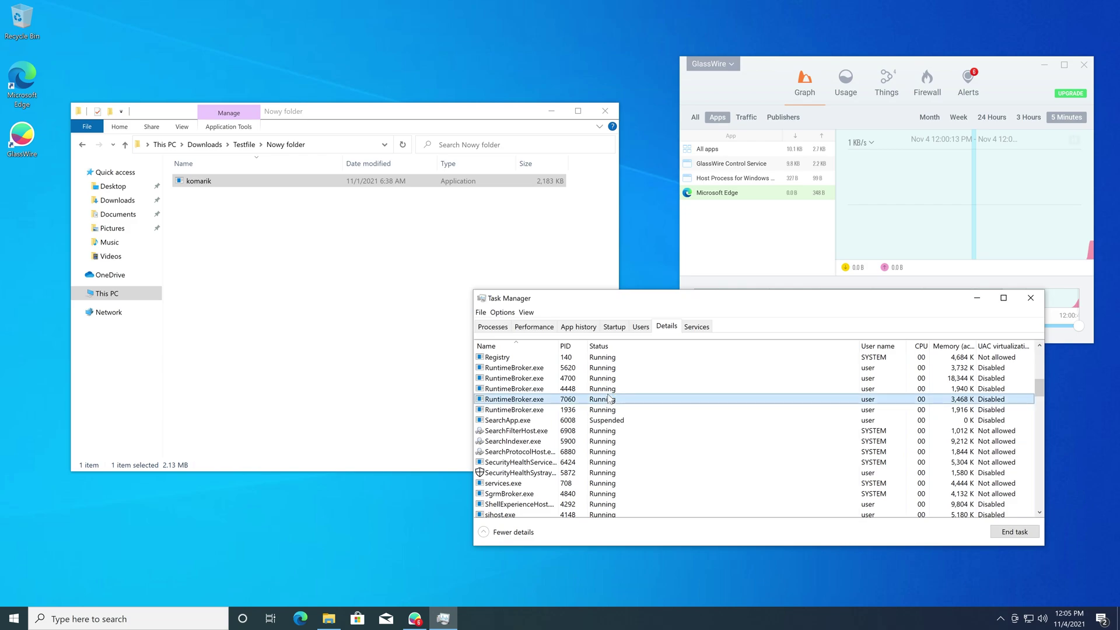
{"action": "key", "text": "k"}
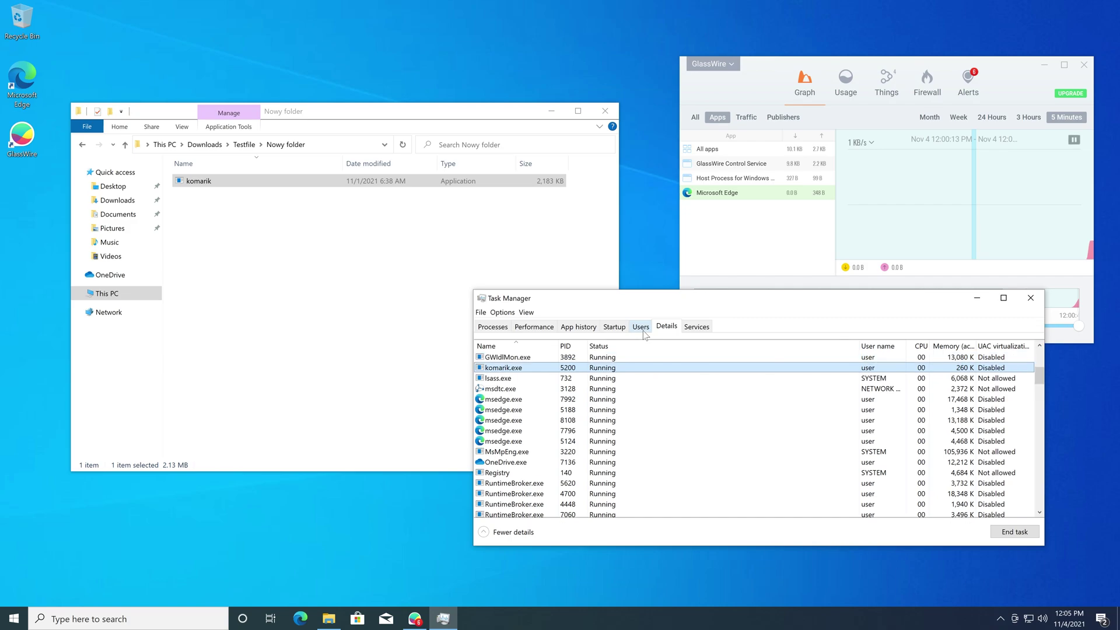
Step: Open GWIdlMon.exe's file location, move that GlassWire folder aside and select lsass.exe
{"action": "right_click", "coordinate": [544, 361]}
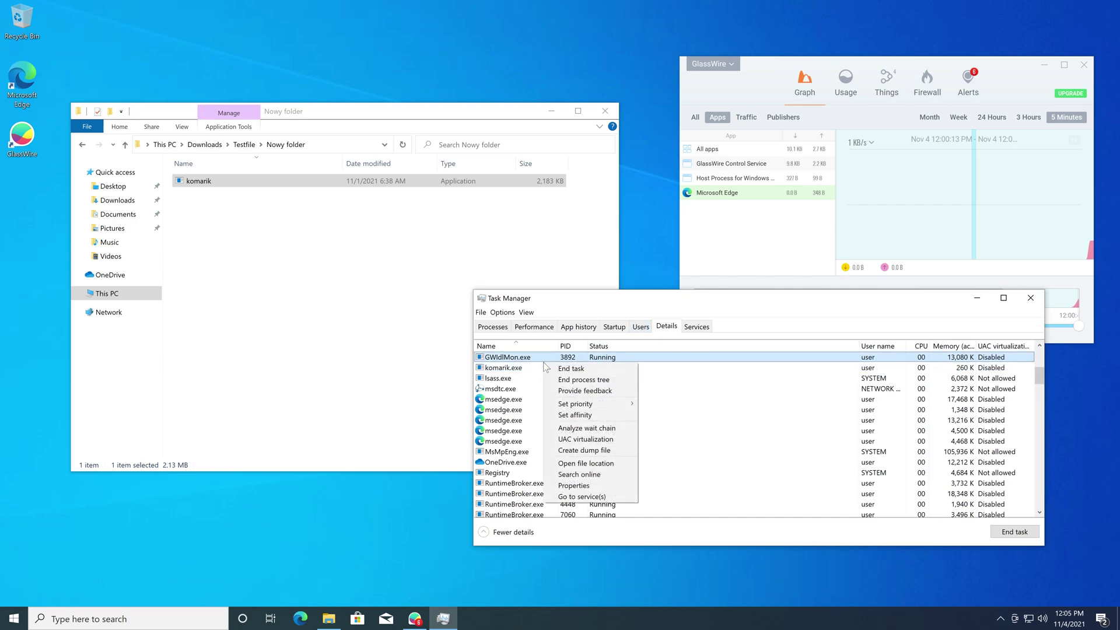
{"action": "left_click", "coordinate": [586, 463]}
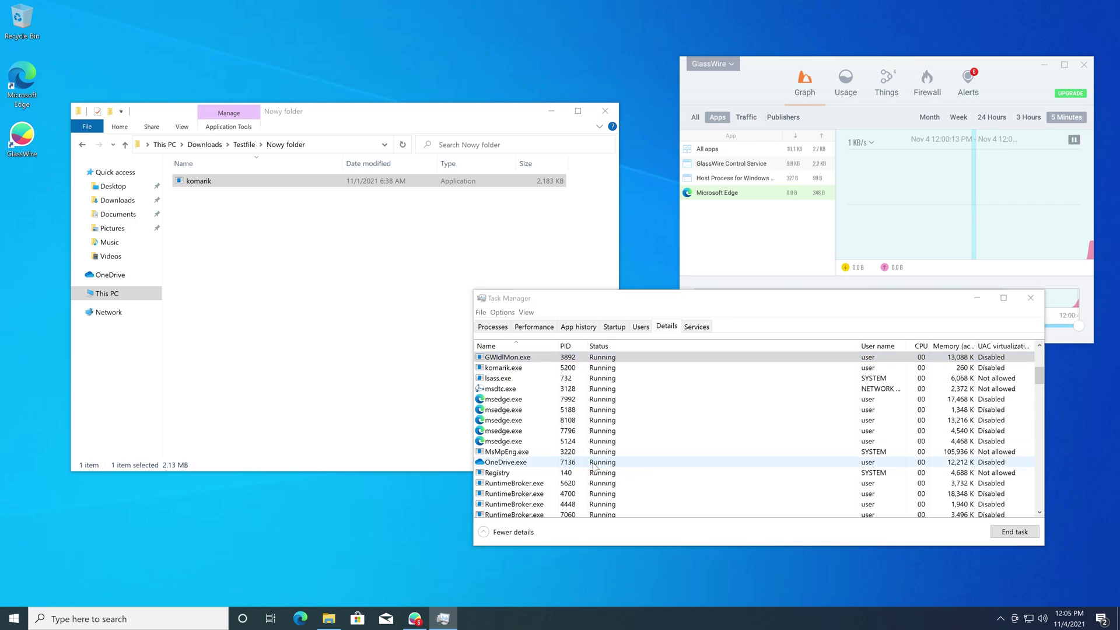
{"action": "left_click_drag", "start_coordinate": [337, 128], "coordinate": [447, 488]}
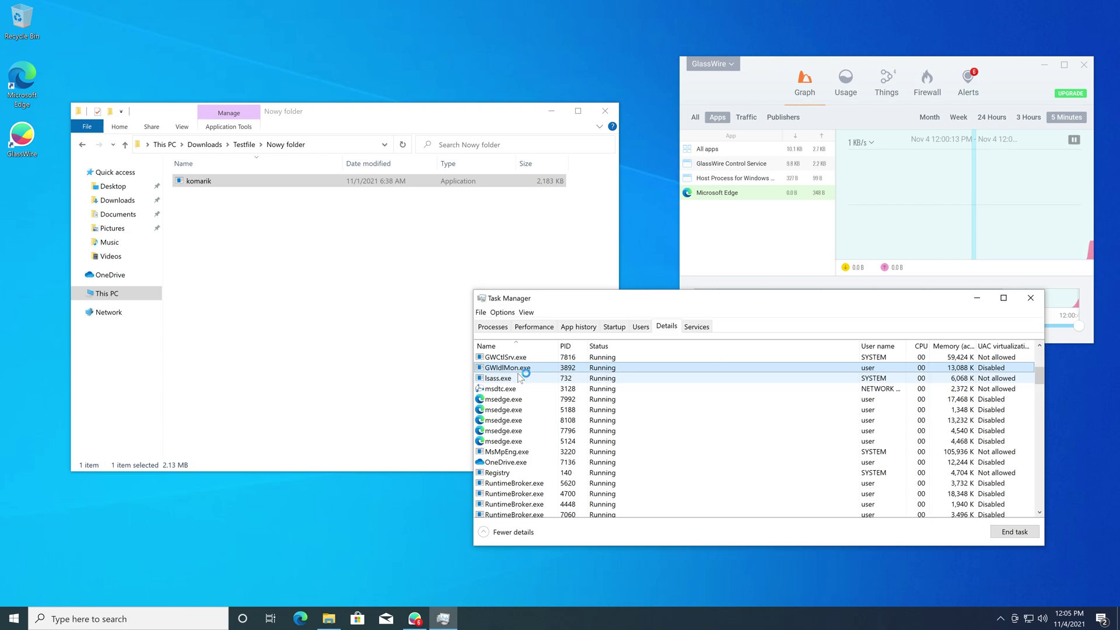
{"action": "left_click", "coordinate": [543, 378]}
{"action": "scroll", "coordinate": [537, 387], "scroll_direction": "up", "scroll_amount": 2}
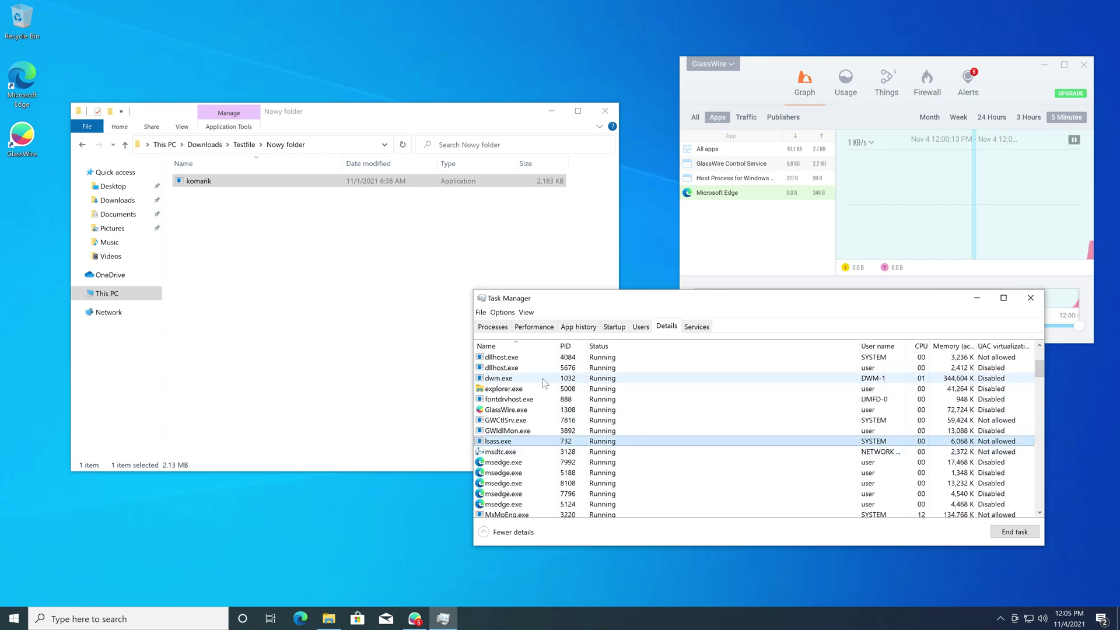
Step: Open the Defender Threats found alert and view Trojan:Win32/Sabsik.FL.B!ml details, approving elevation
{"action": "left_click", "coordinate": [738, 116]}
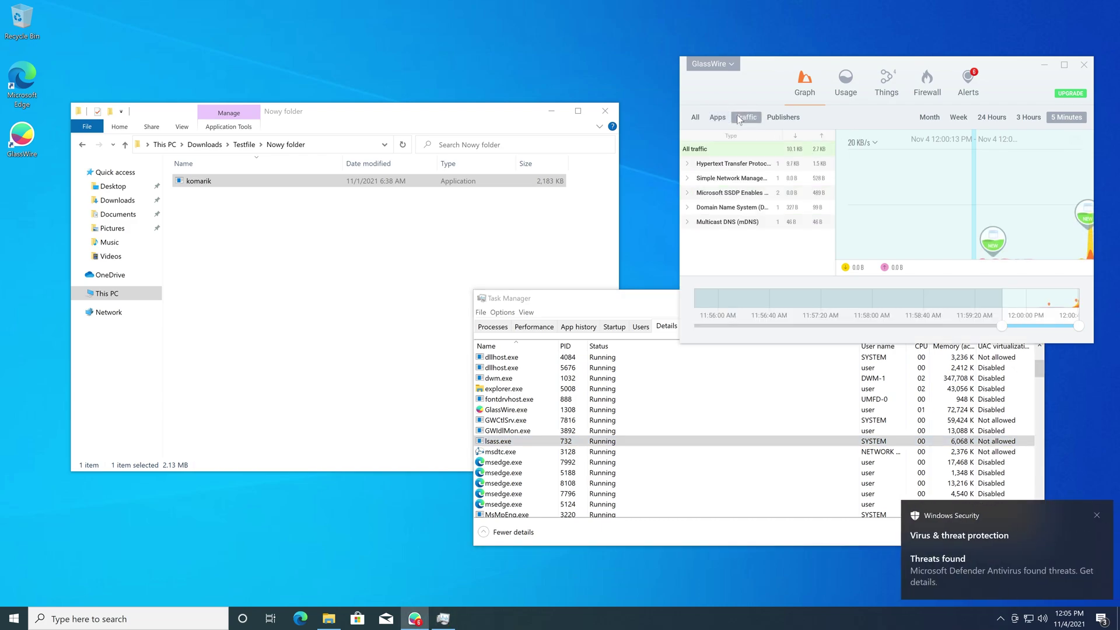
{"action": "left_click", "coordinate": [961, 535]}
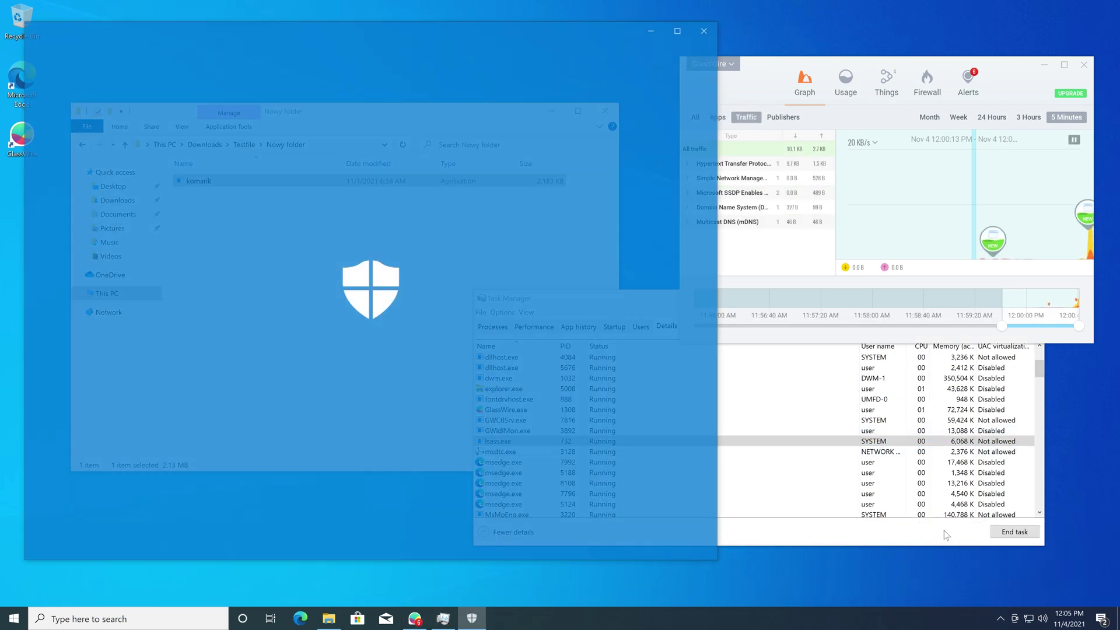
{"action": "left_click", "coordinate": [368, 197]}
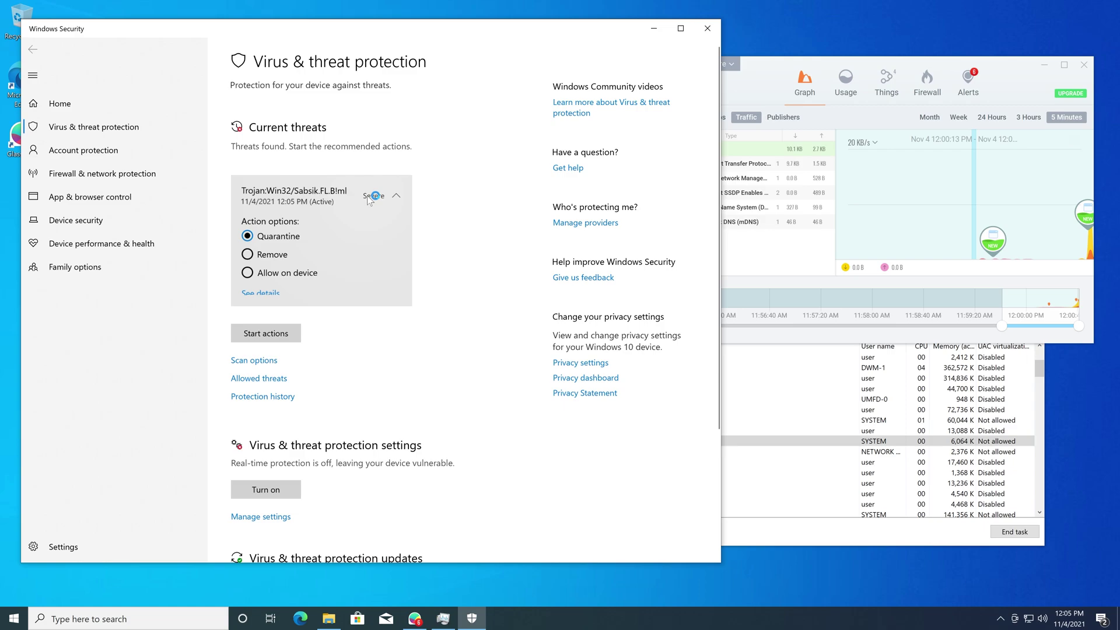
{"action": "left_click", "coordinate": [325, 202]}
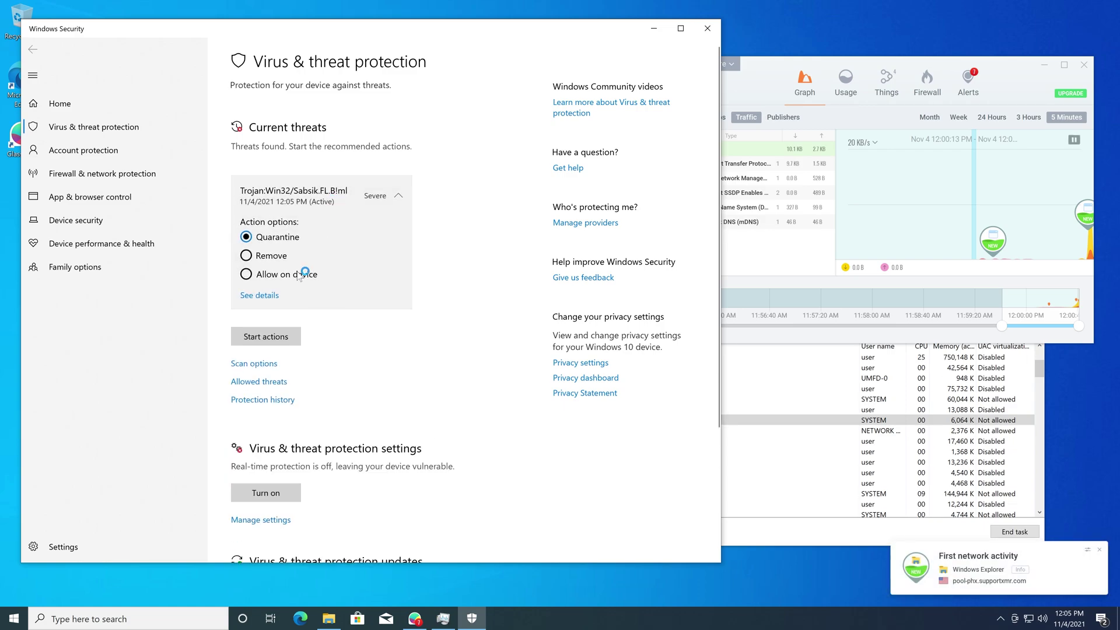
{"action": "left_click", "coordinate": [266, 298]}
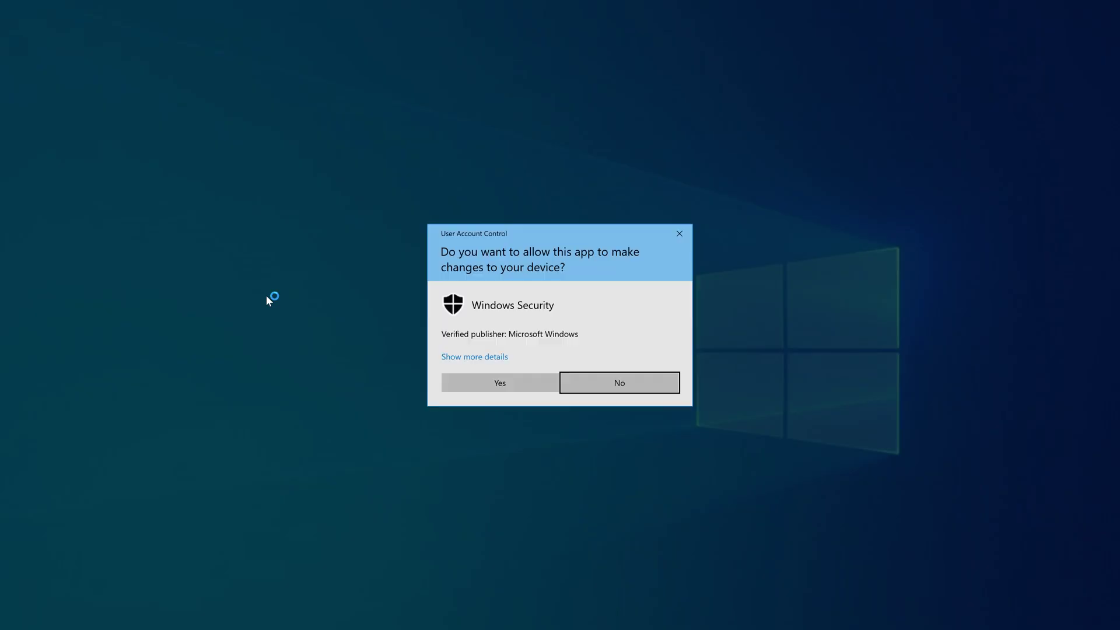
{"action": "left_click", "coordinate": [502, 382]}
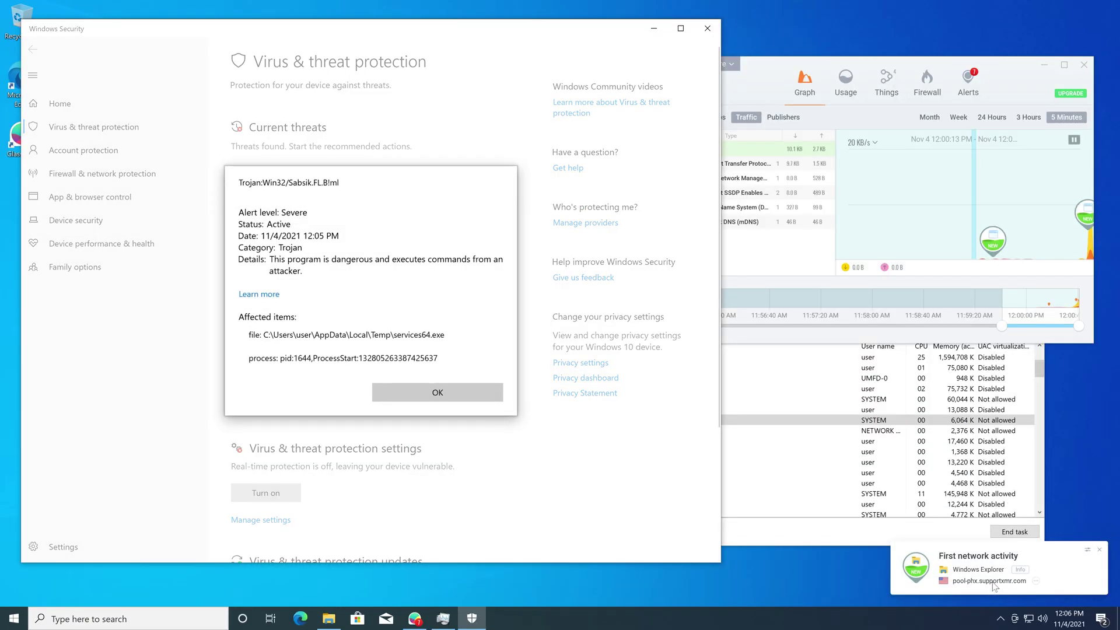
Step: Check GlassWire's supportxmr connection alert, select the services64.exe path, and close the threat details
{"action": "left_click", "coordinate": [1021, 570]}
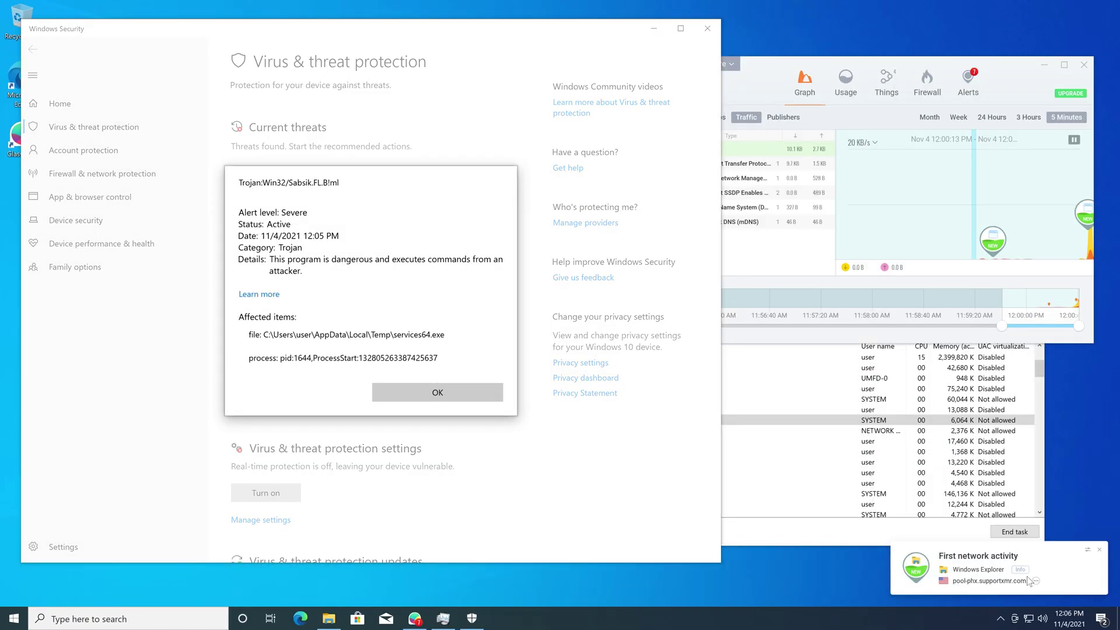
{"action": "left_click", "coordinate": [1038, 582]}
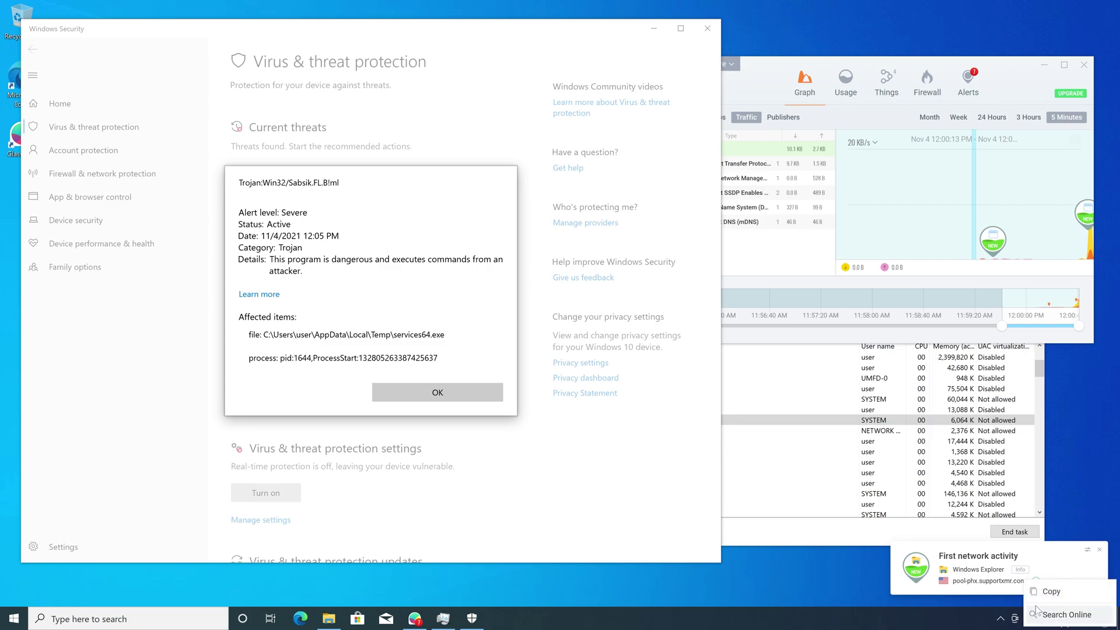
{"action": "left_click", "coordinate": [995, 586]}
{"action": "double_click", "coordinate": [998, 585]}
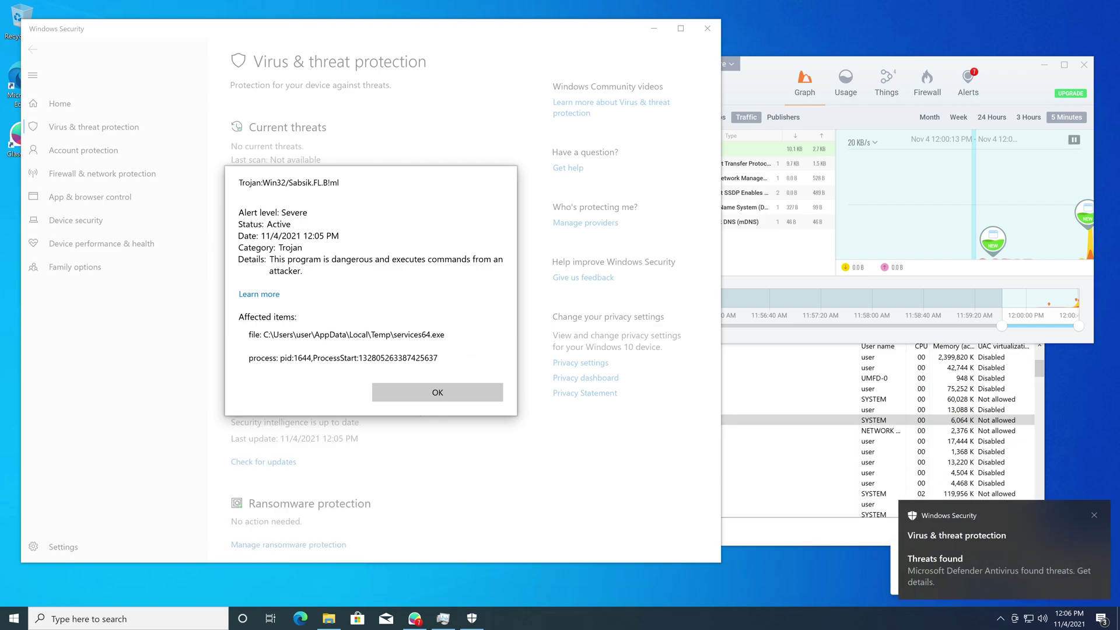
{"action": "left_click_drag", "start_coordinate": [445, 334], "coordinate": [255, 334]}
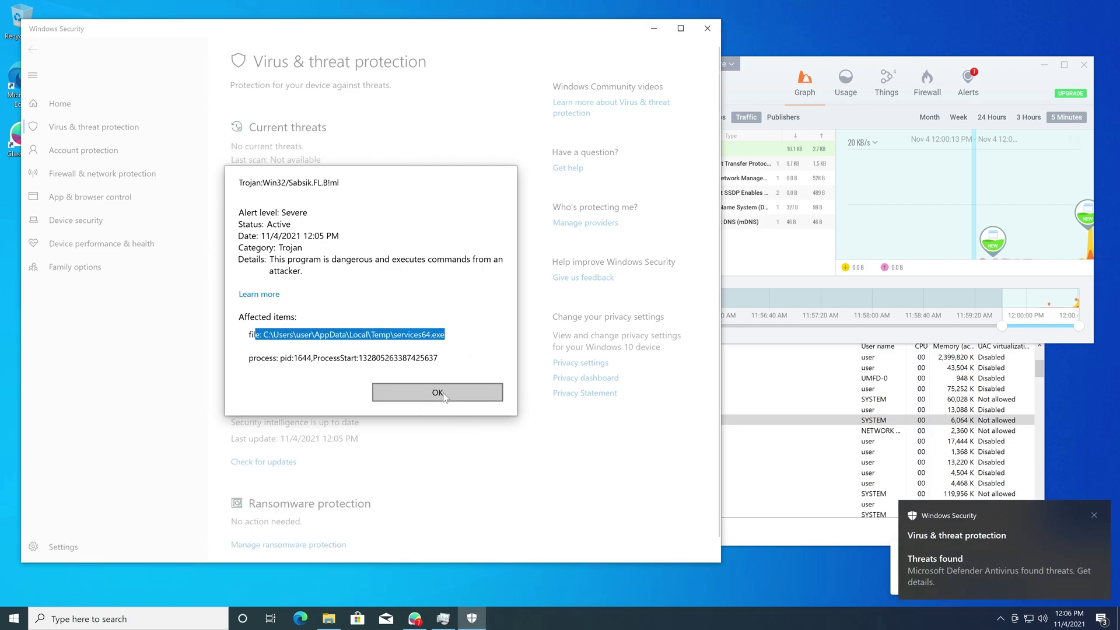
{"action": "left_click", "coordinate": [443, 396]}
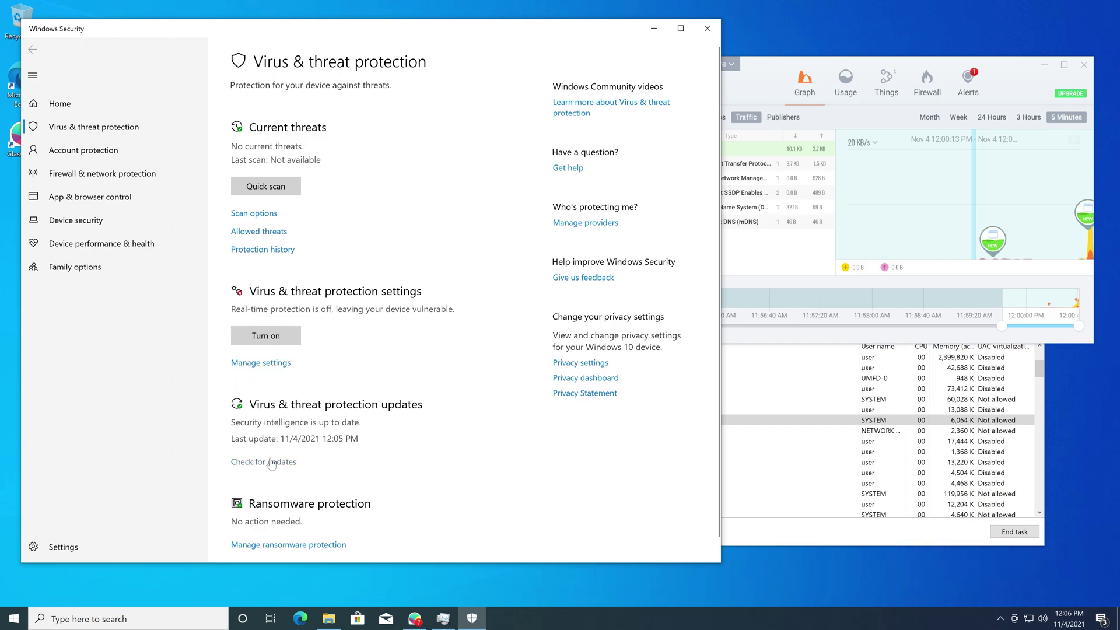
Step: Open the virus protection settings and review GlassWire's Domain Name System traffic
{"action": "scroll", "coordinate": [314, 460], "scroll_direction": "down", "scroll_amount": 1}
{"action": "scroll", "coordinate": [324, 532], "scroll_direction": "up", "scroll_amount": 1}
{"action": "left_click", "coordinate": [278, 364]}
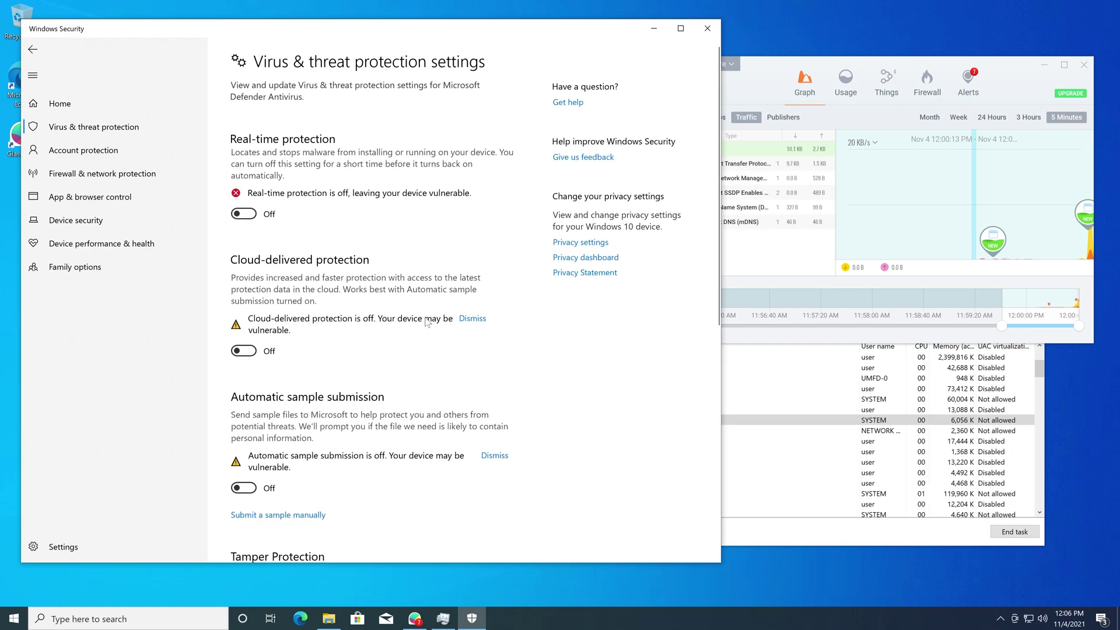
{"action": "left_click", "coordinate": [740, 208]}
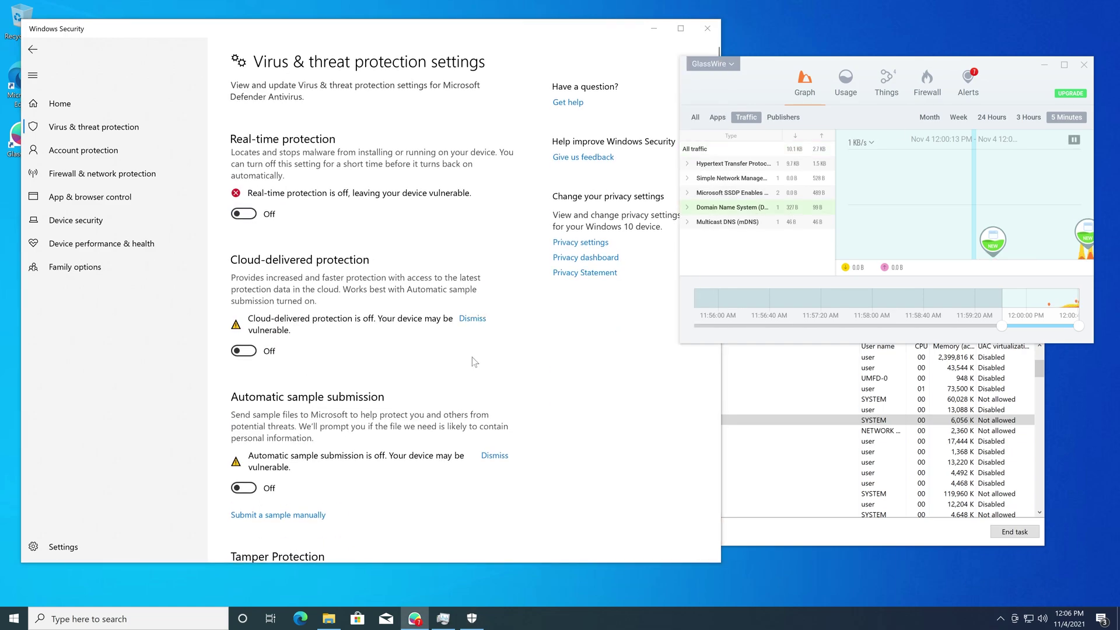
{"action": "scroll", "coordinate": [472, 359], "scroll_direction": "down", "scroll_amount": 5}
{"action": "scroll", "coordinate": [253, 415], "scroll_direction": "down", "scroll_amount": 1}
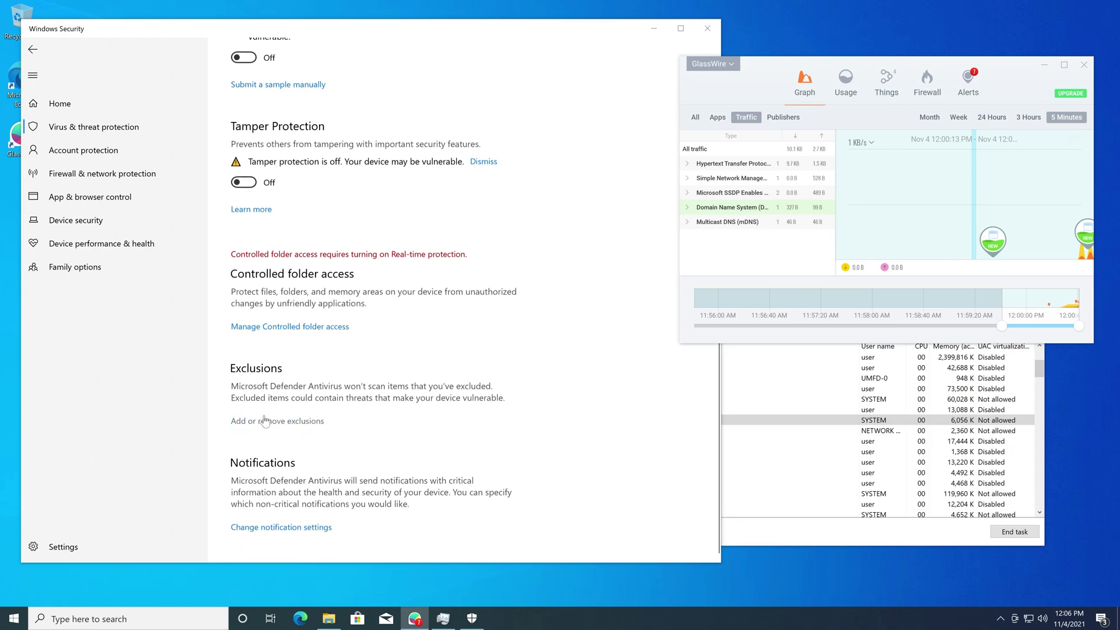
{"action": "left_click", "coordinate": [301, 421]}
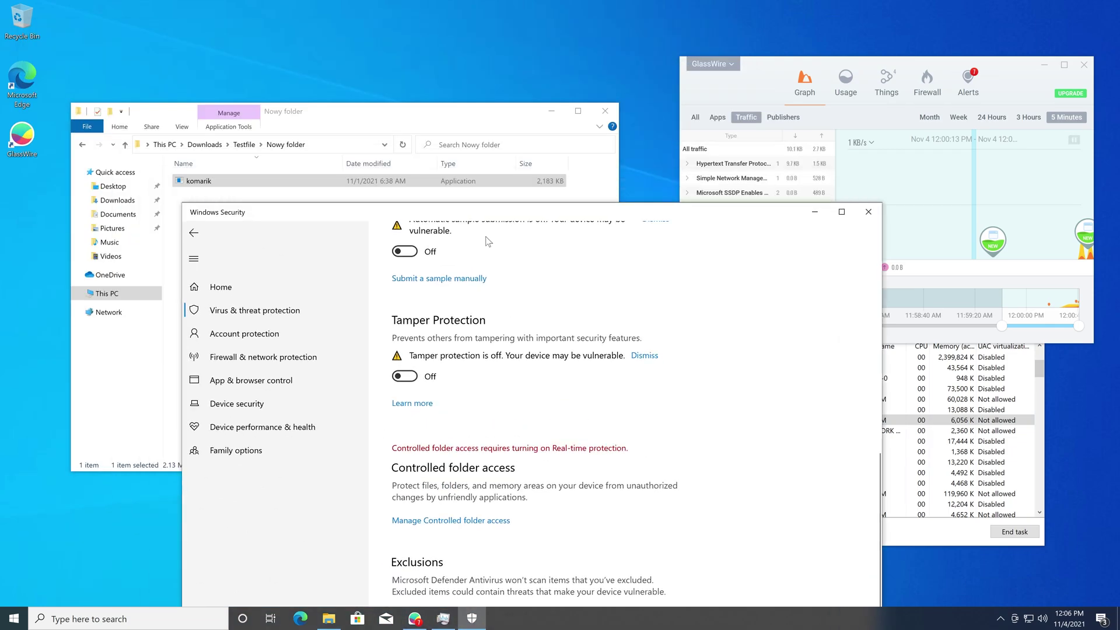
Step: Turn off Check apps and files and SmartScreen for Microsoft Edge, then move Windows Security aside
{"action": "key", "text": "super"}
{"action": "type", "text": "smart scree"}
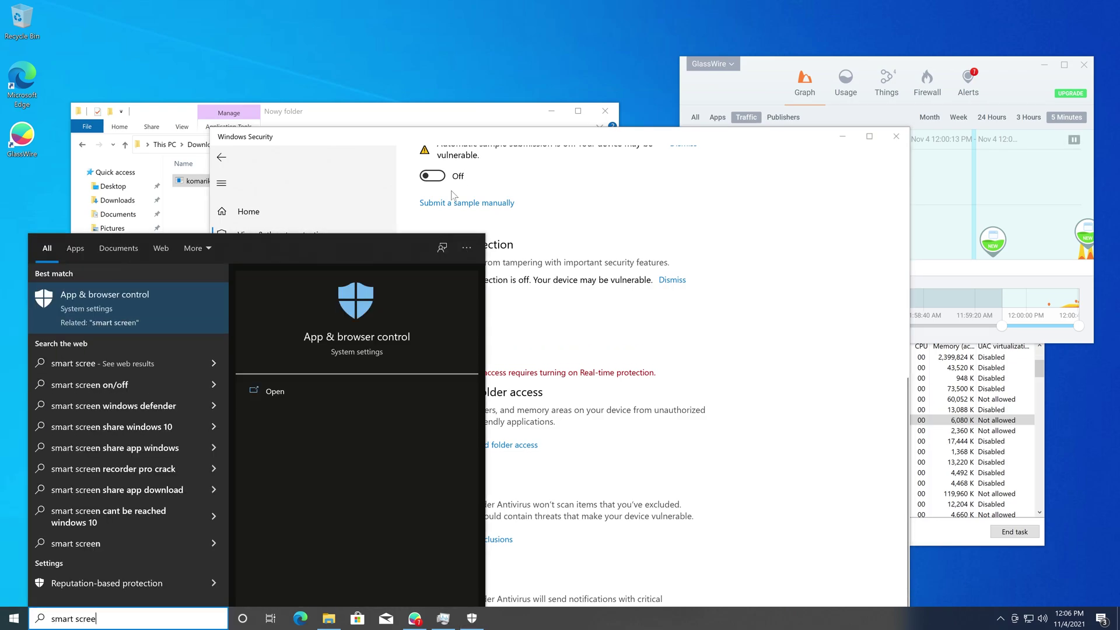
{"action": "key", "text": "Return"}
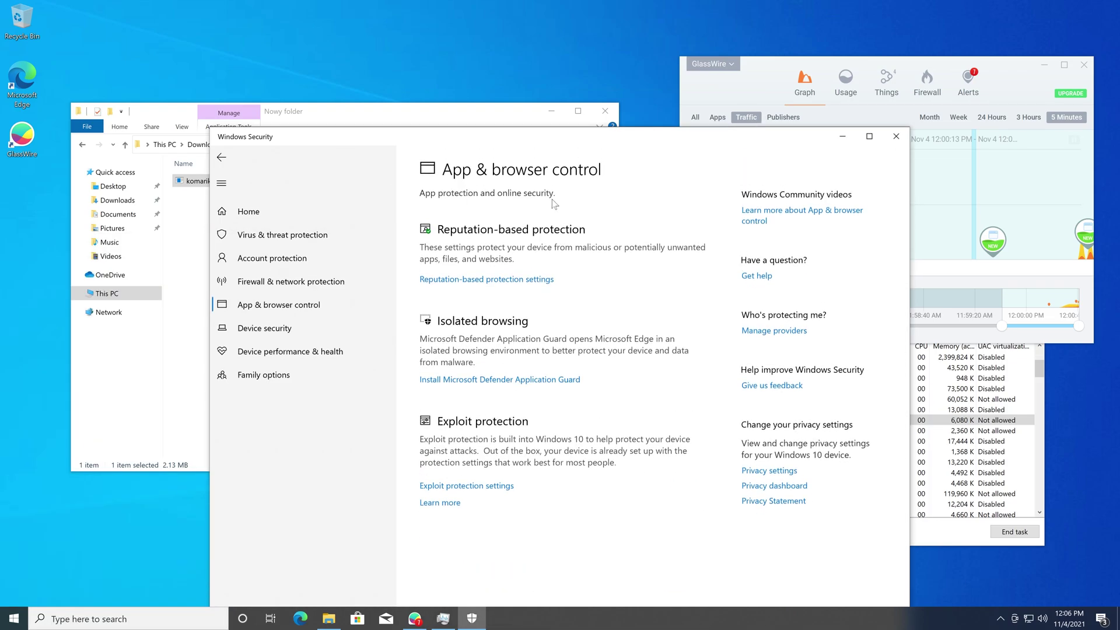
{"action": "left_click", "coordinate": [513, 280]}
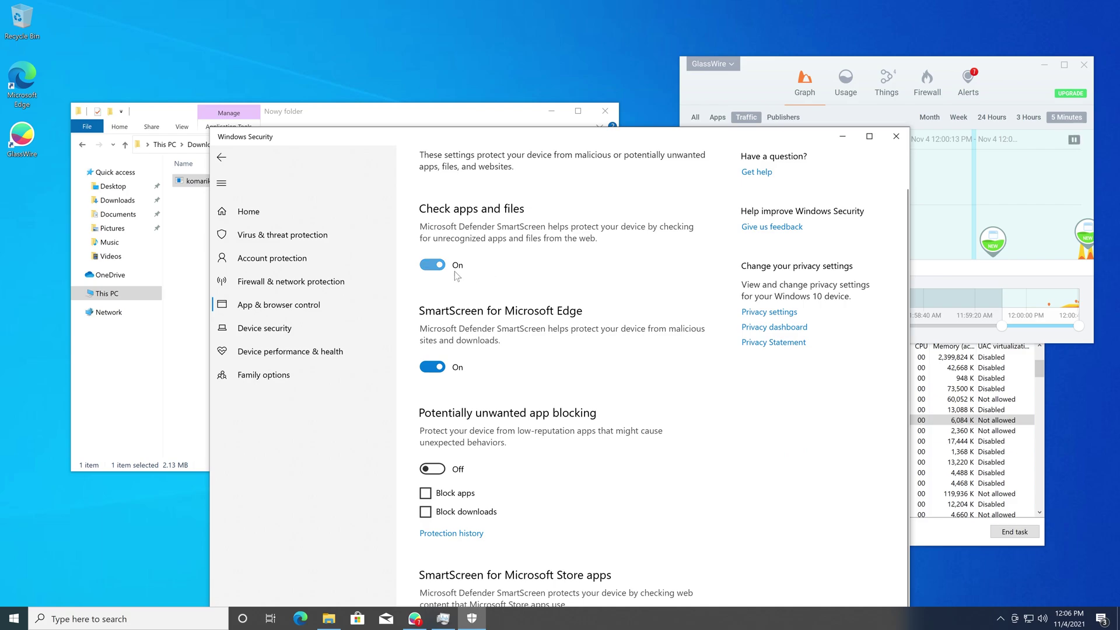
{"action": "left_click", "coordinate": [434, 266]}
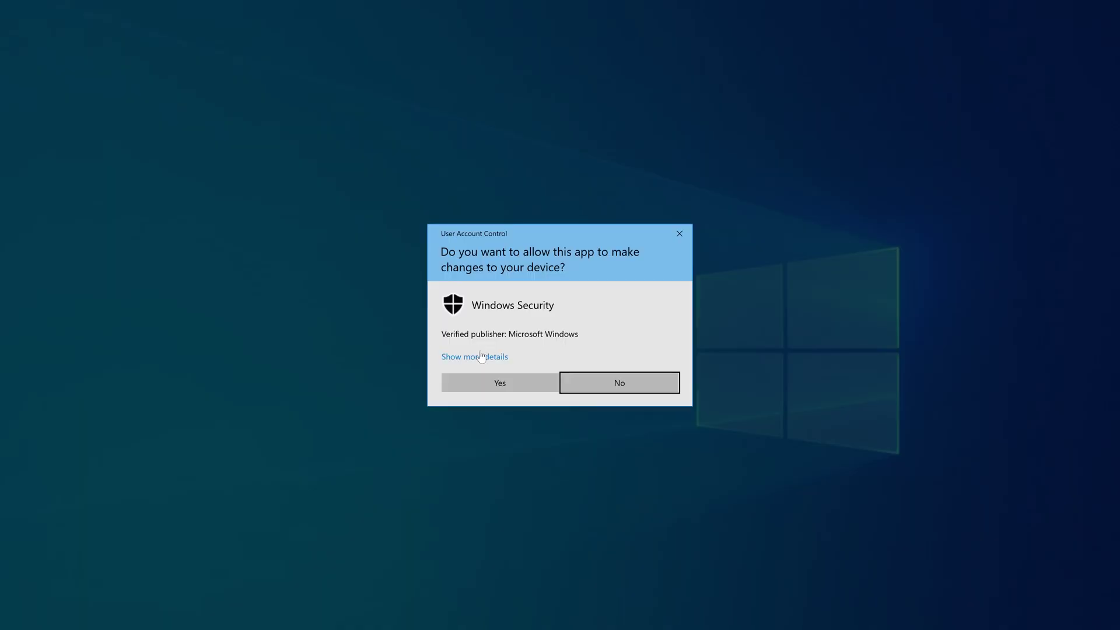
{"action": "left_click", "coordinate": [512, 387]}
{"action": "left_click", "coordinate": [432, 416]}
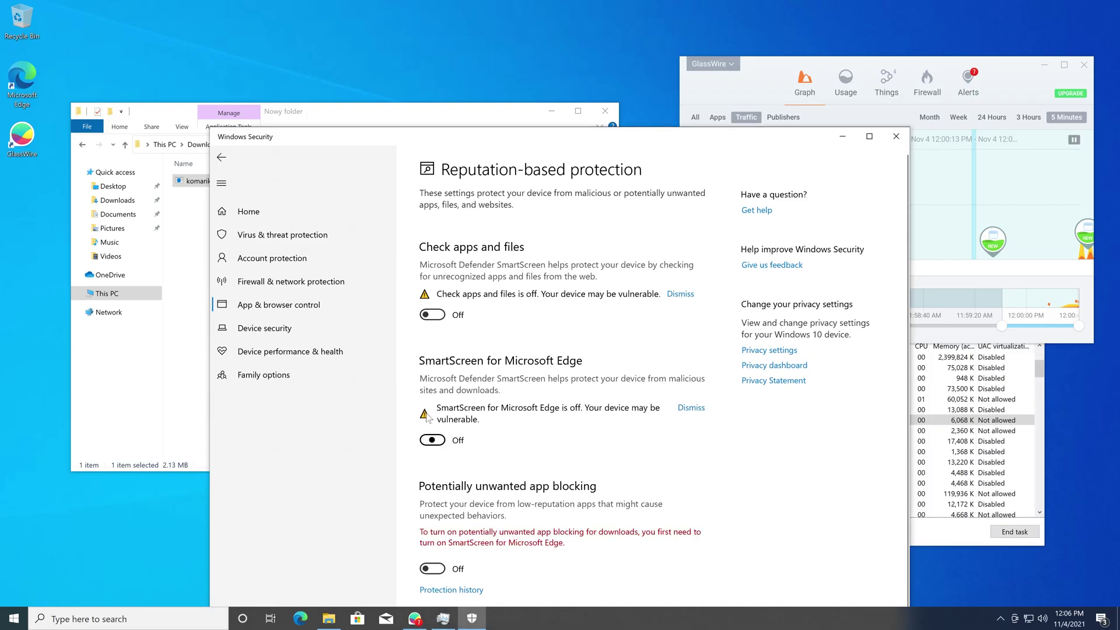
{"action": "scroll", "coordinate": [551, 489], "scroll_direction": "down", "scroll_amount": 1}
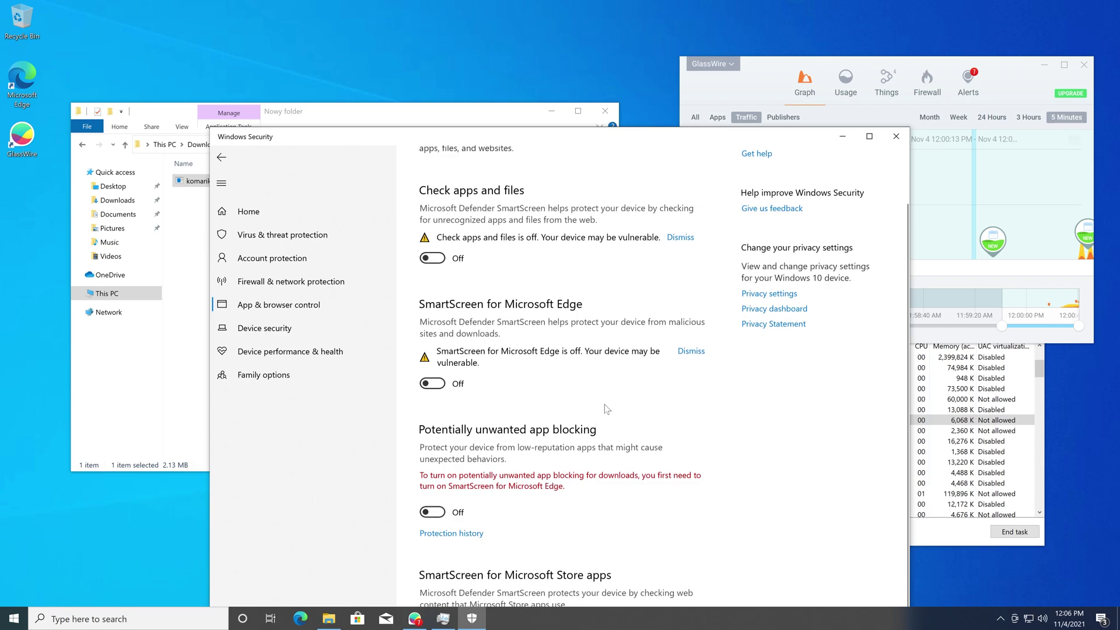
{"action": "left_click_drag", "start_coordinate": [516, 135], "coordinate": [613, 420]}
{"action": "left_click", "coordinate": [352, 232]}
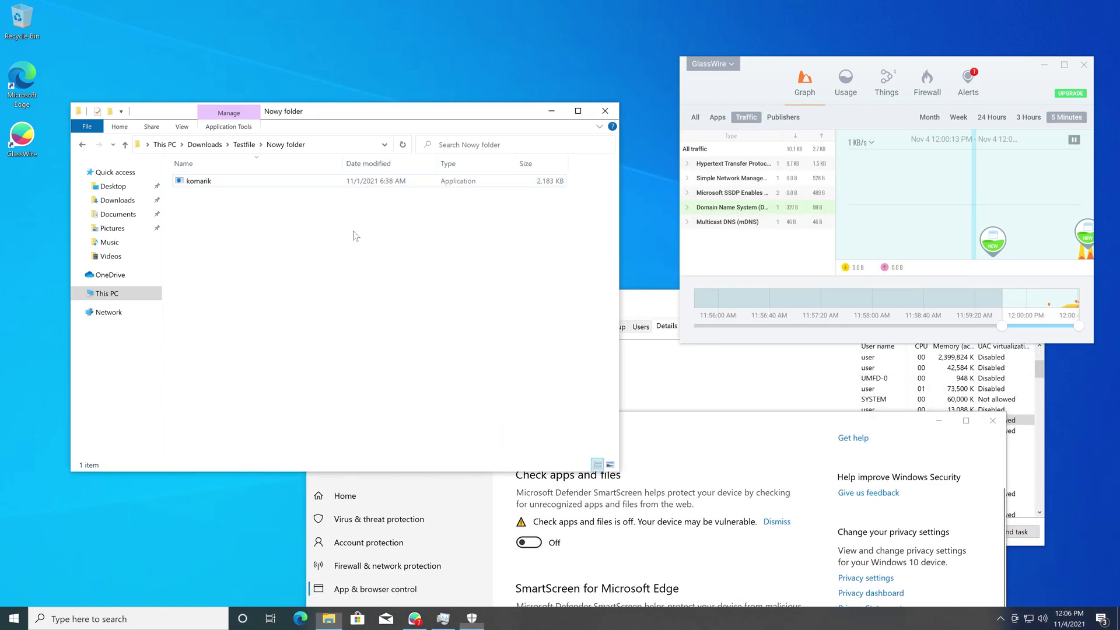
Step: Run komarik again and bring up Task Manager's Details list showing komarik.exe as PID 8220
{"action": "double_click", "coordinate": [260, 182]}
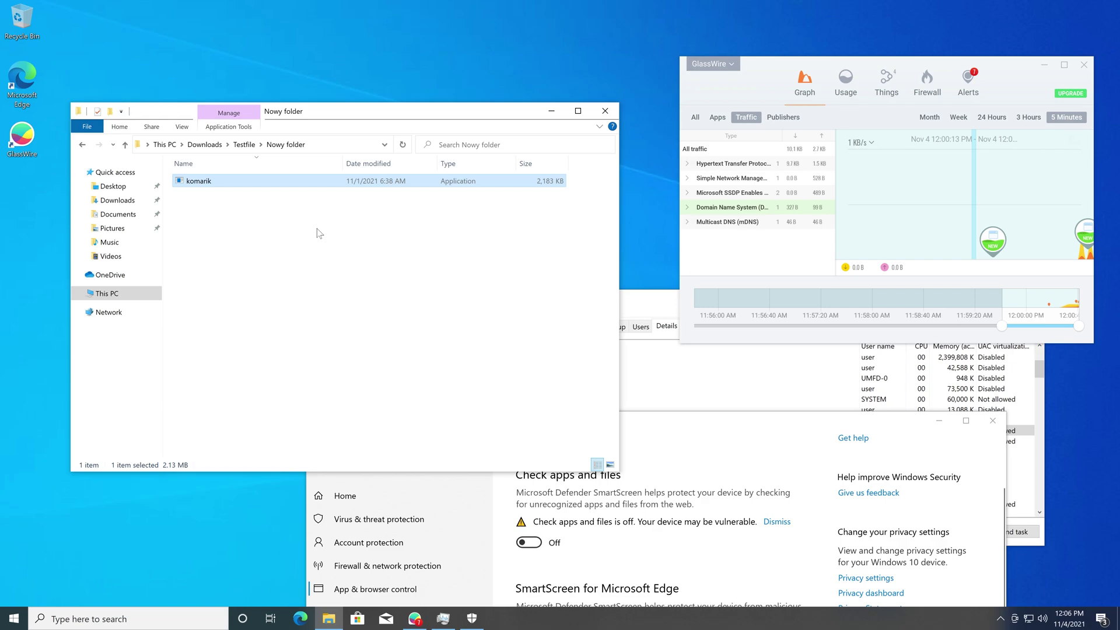
{"action": "left_click_drag", "start_coordinate": [452, 107], "coordinate": [431, 44]}
{"action": "left_click", "coordinate": [718, 400]}
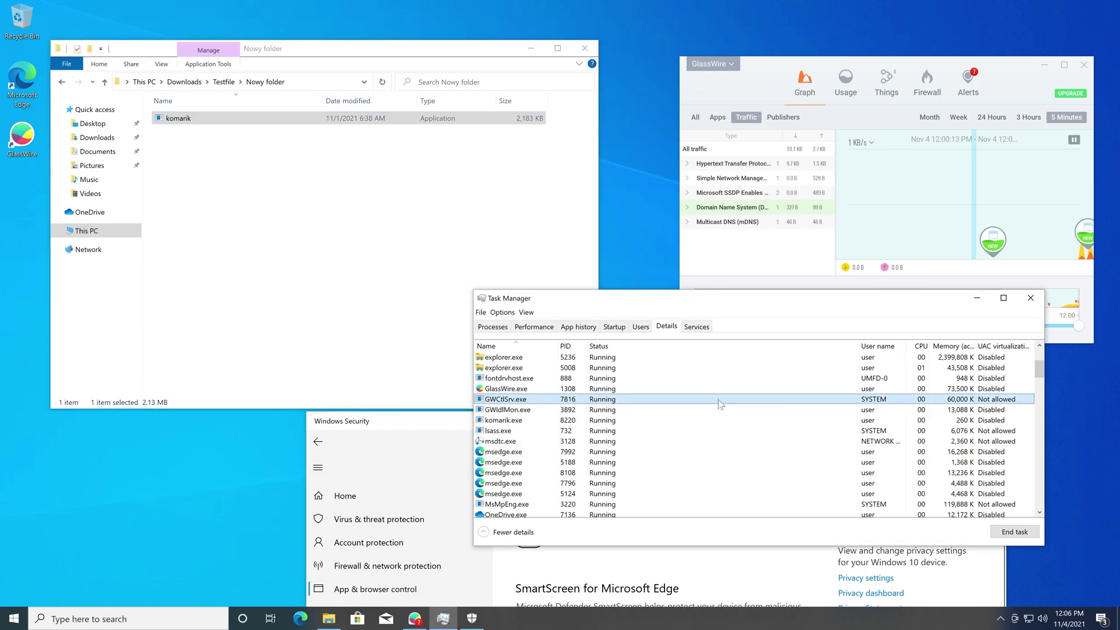
{"action": "left_click", "coordinate": [674, 410]}
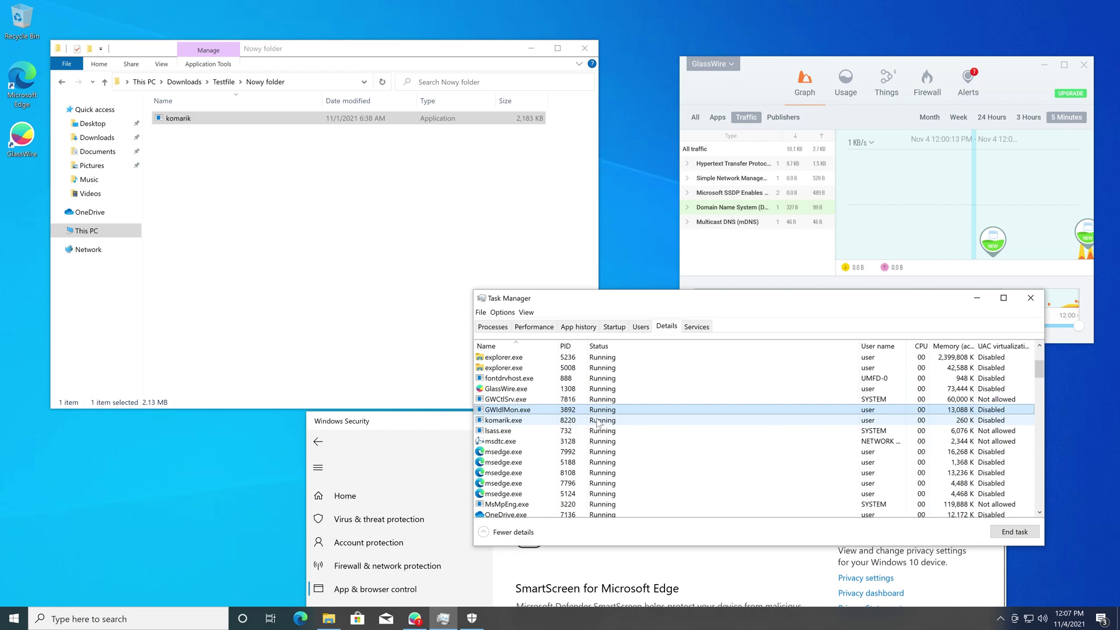
Step: Open the %temp% folder through the Run box and browse its files
{"action": "key", "text": "super+r"}
{"action": "type", "text": "%"}
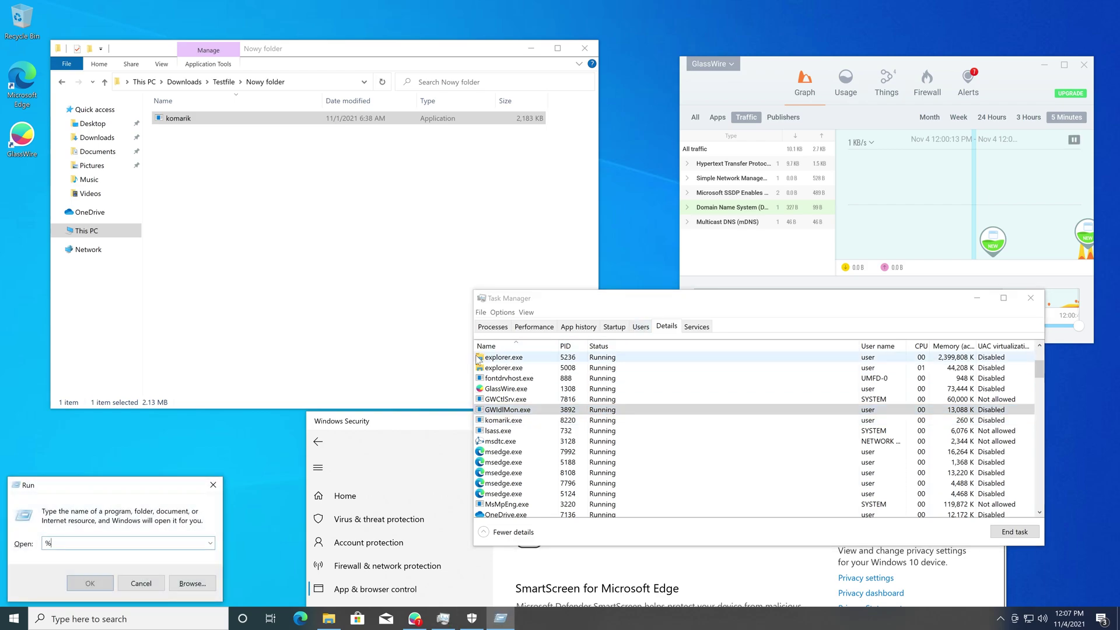
{"action": "type", "text": "temp%"}
{"action": "key", "text": "Return"}
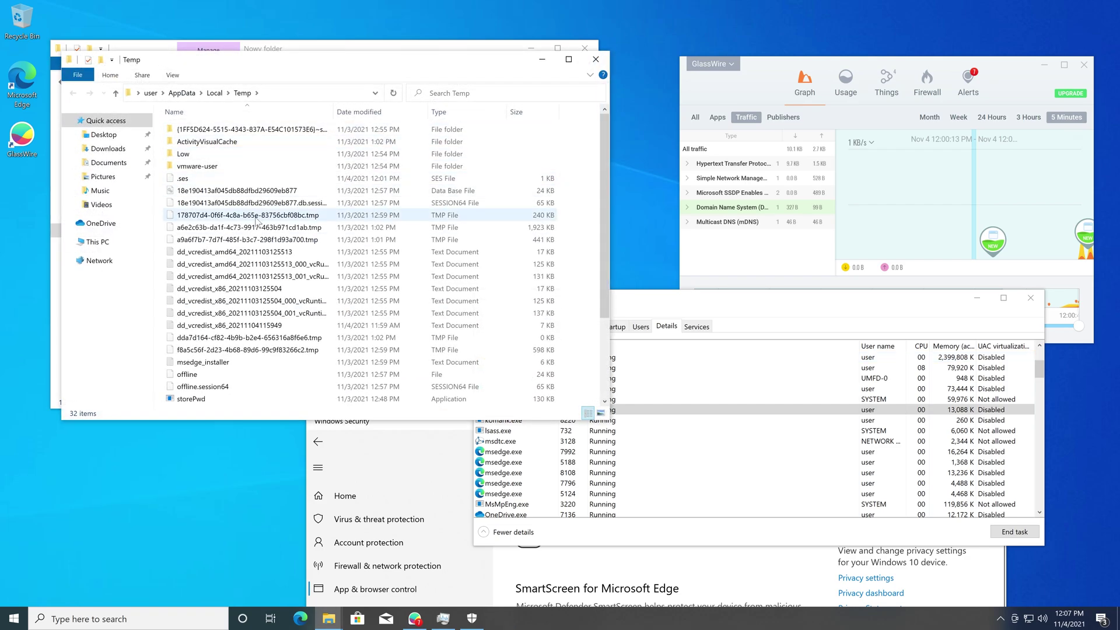
{"action": "scroll", "coordinate": [257, 221], "scroll_direction": "down", "scroll_amount": 3}
{"action": "left_click", "coordinate": [264, 285]}
{"action": "scroll", "coordinate": [409, 267], "scroll_direction": "up", "scroll_amount": 3}
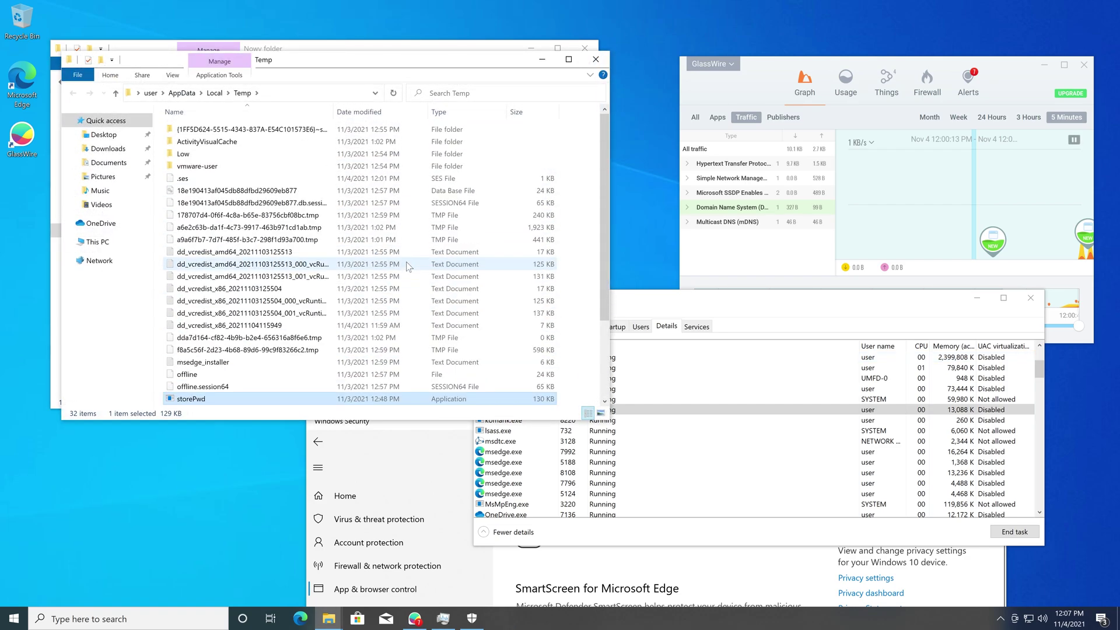
{"action": "scroll", "coordinate": [408, 267], "scroll_direction": "down", "scroll_amount": 1}
{"action": "left_click", "coordinate": [573, 366]}
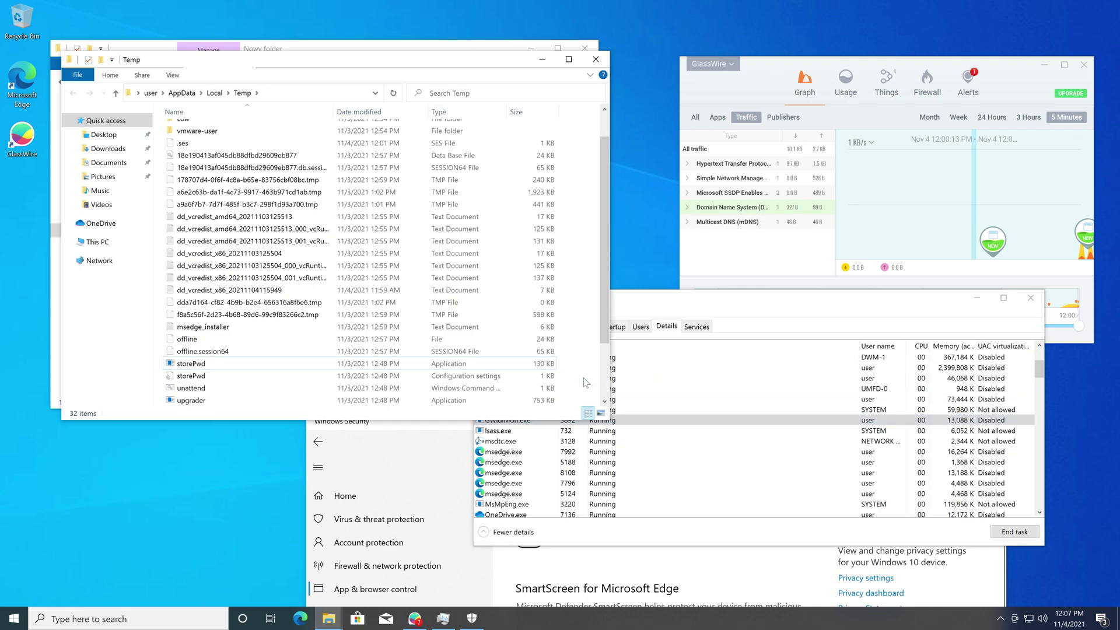
{"action": "scroll", "coordinate": [586, 382], "scroll_direction": "up", "scroll_amount": 1}
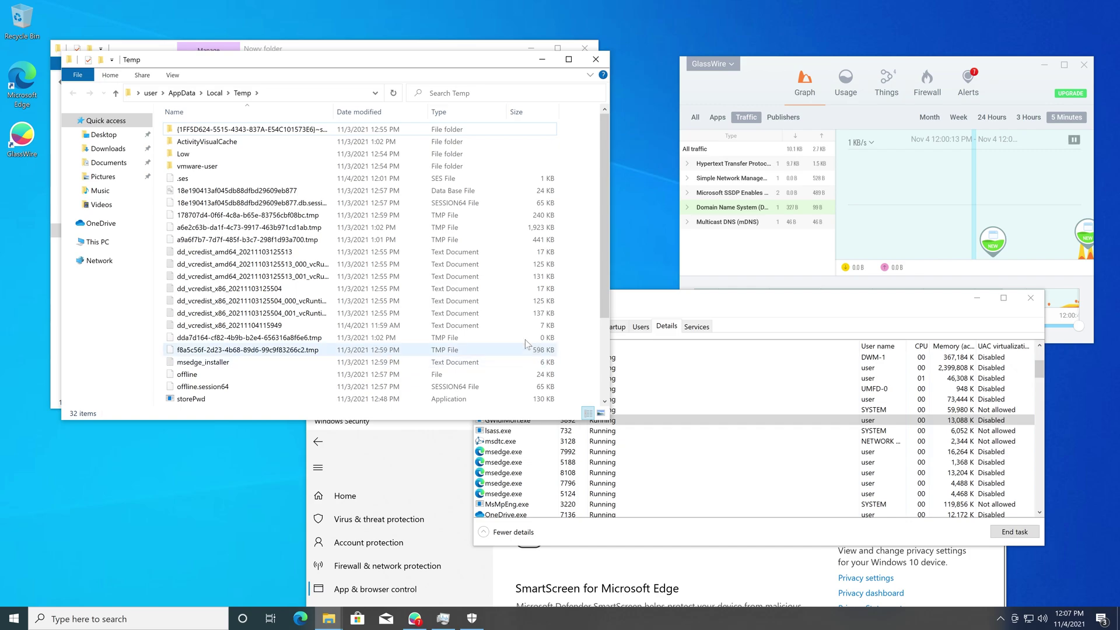
{"action": "scroll", "coordinate": [525, 339], "scroll_direction": "down", "scroll_amount": 3}
{"action": "scroll", "coordinate": [401, 233], "scroll_direction": "up", "scroll_amount": 3}
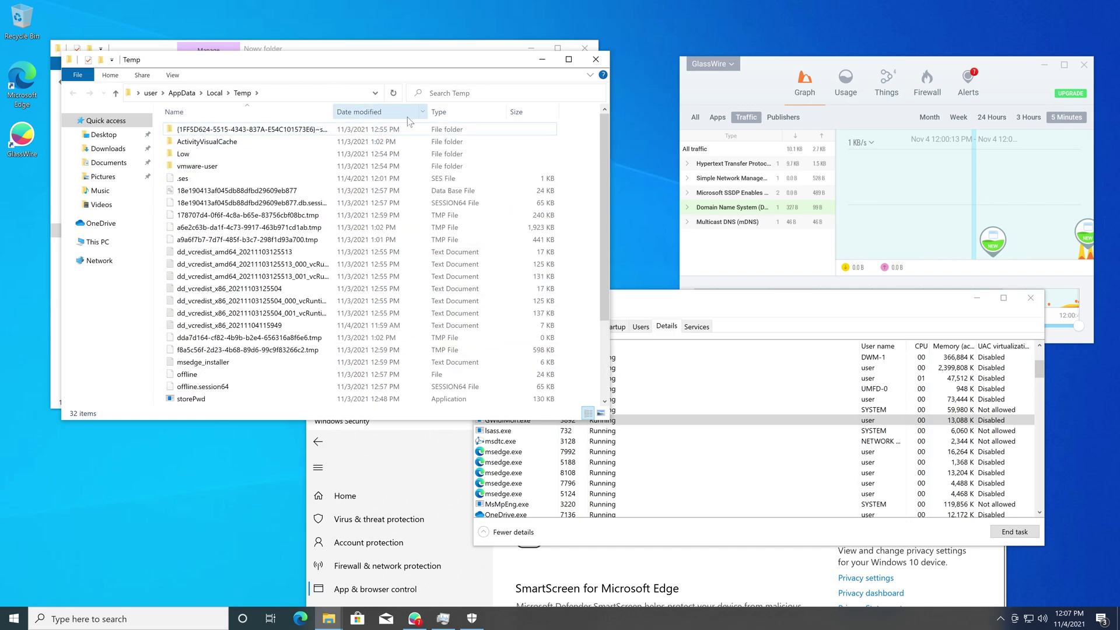
Step: Sort the Temp files by date modified and select the services64 application
{"action": "left_click", "coordinate": [373, 111]}
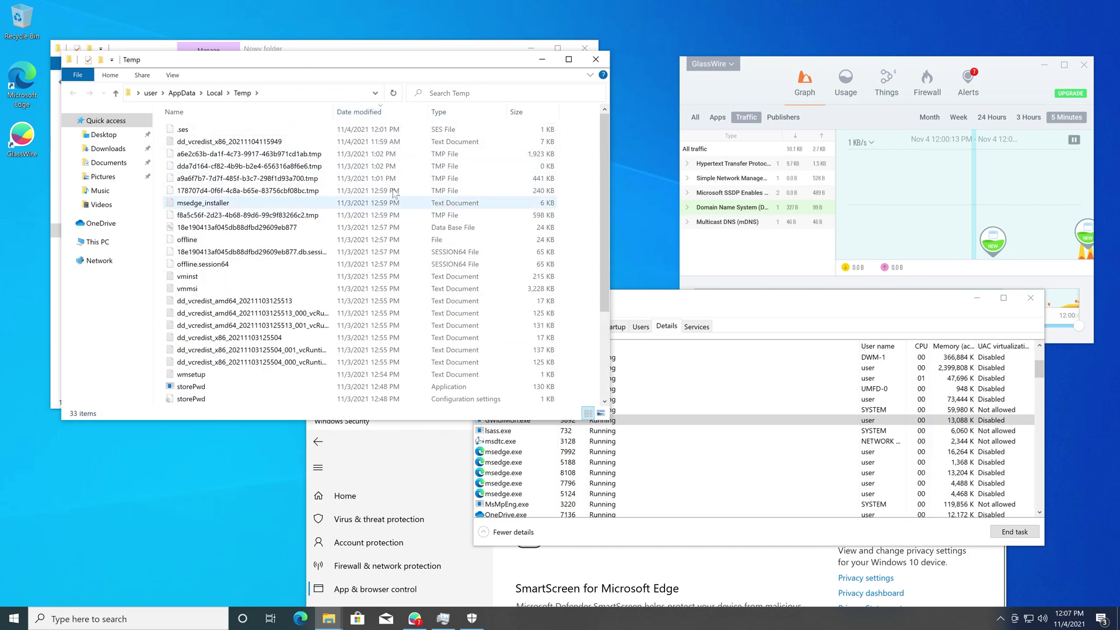
{"action": "left_click", "coordinate": [376, 143]}
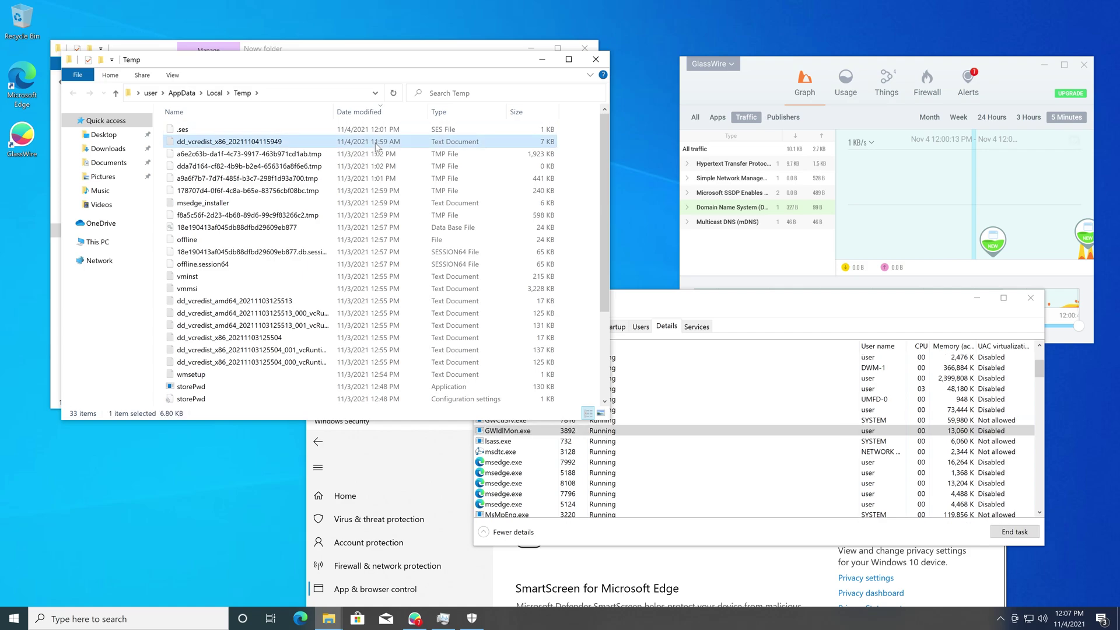
{"action": "scroll", "coordinate": [315, 224], "scroll_direction": "down", "scroll_amount": 3}
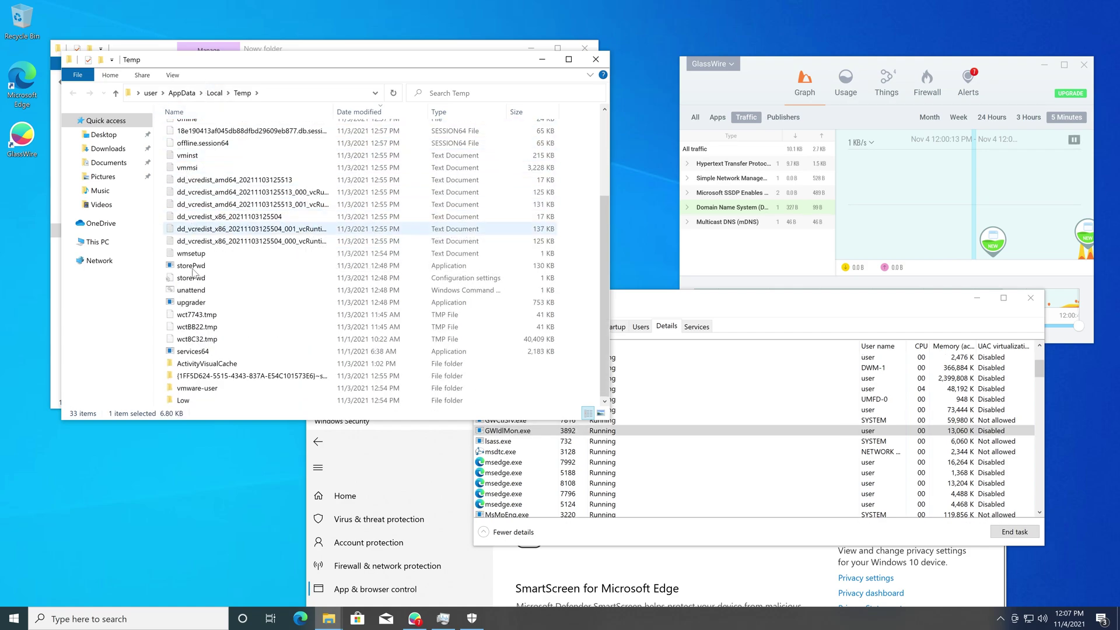
{"action": "left_click", "coordinate": [200, 352]}
Step: Inspect the Details and General tabs of services64's Properties, then close it
{"action": "right_click", "coordinate": [200, 352]}
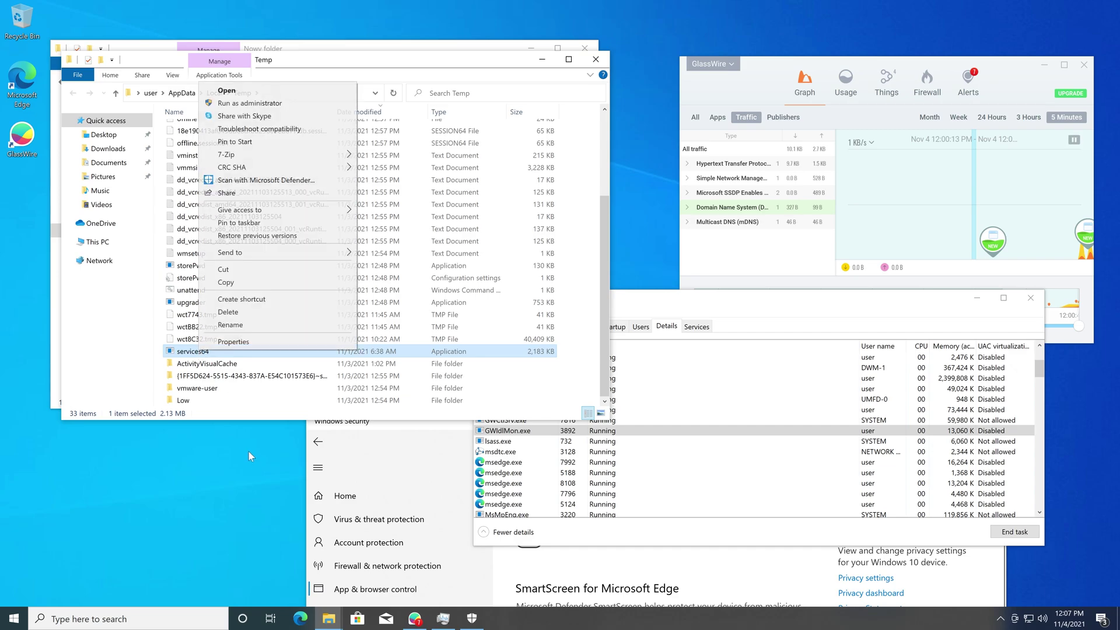
{"action": "left_click", "coordinate": [236, 344]}
{"action": "left_click", "coordinate": [386, 318]}
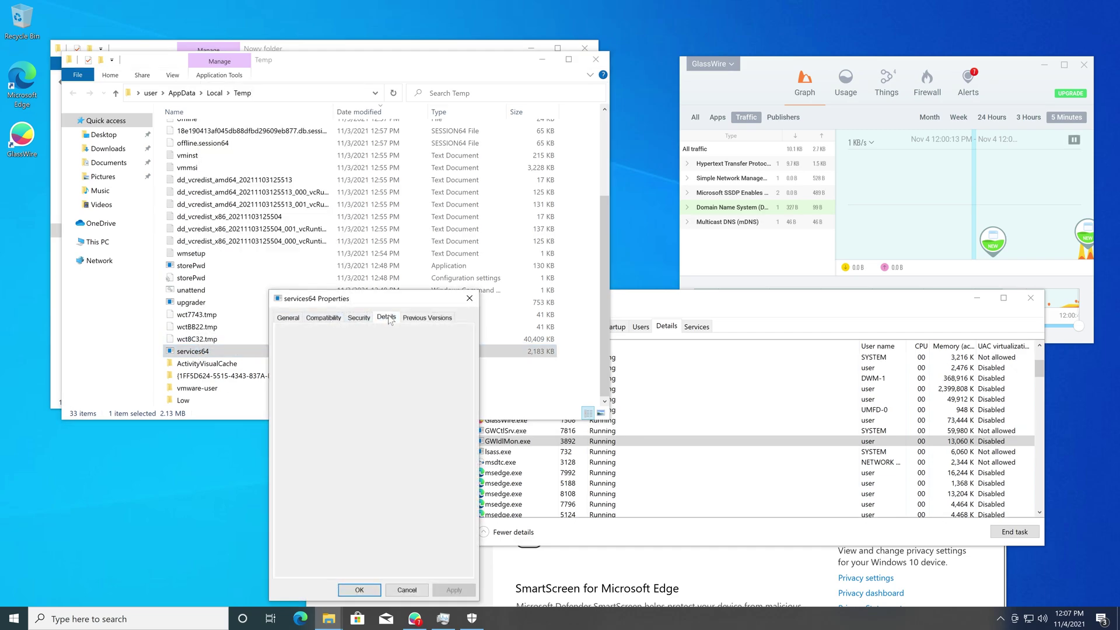
{"action": "left_click", "coordinate": [295, 318]}
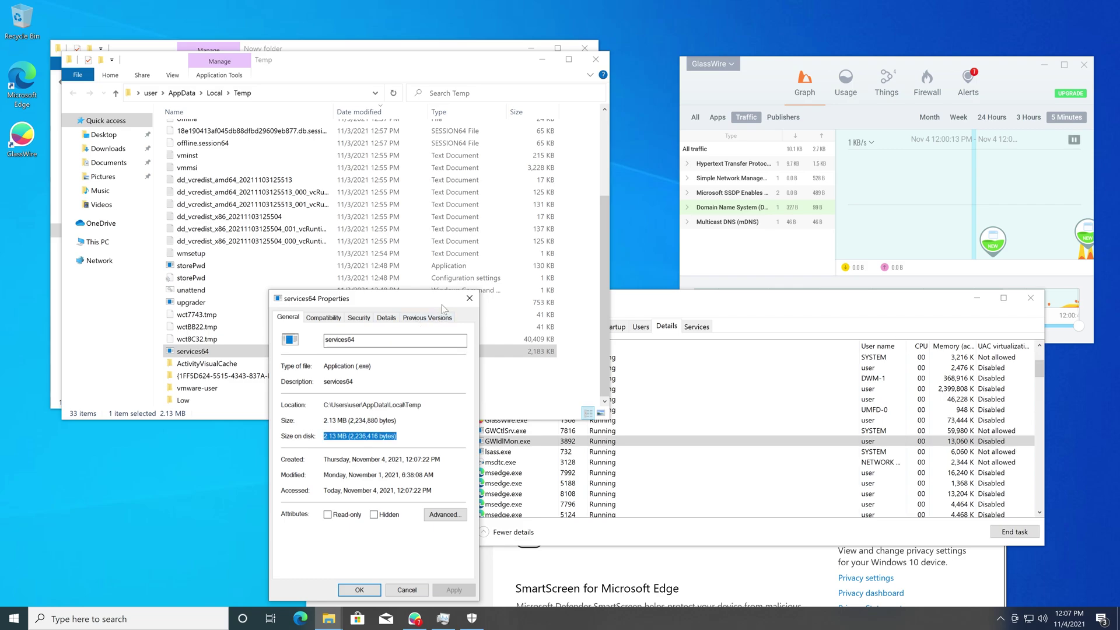
{"action": "left_click", "coordinate": [469, 298]}
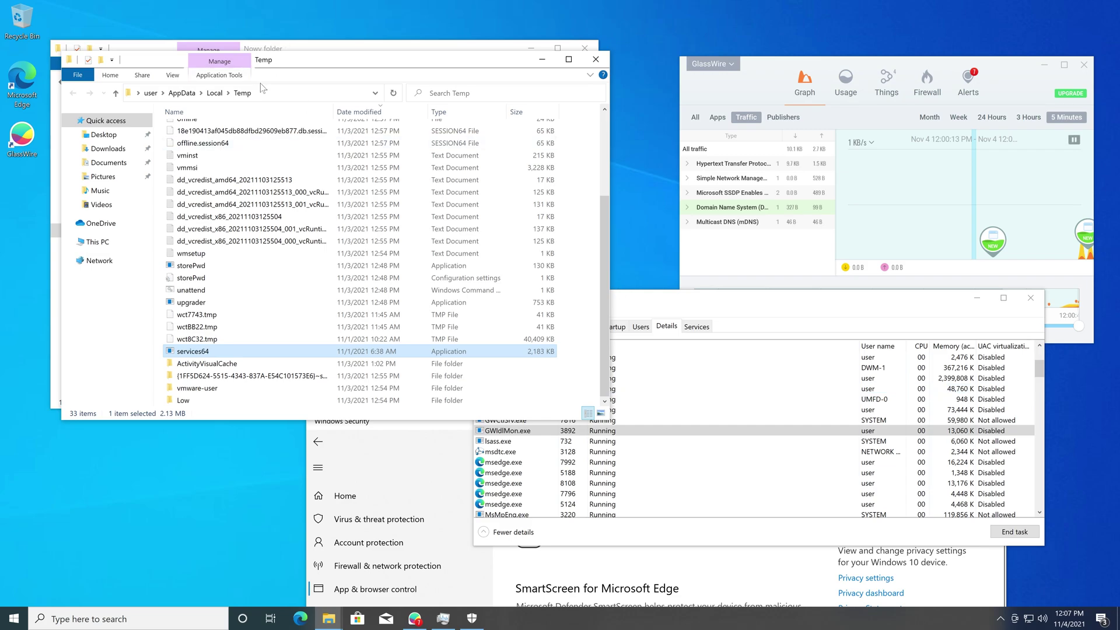
Step: Browse AppData\Local\Microsoft, then go up to AppData and open the Roaming folder
{"action": "left_click", "coordinate": [214, 93]}
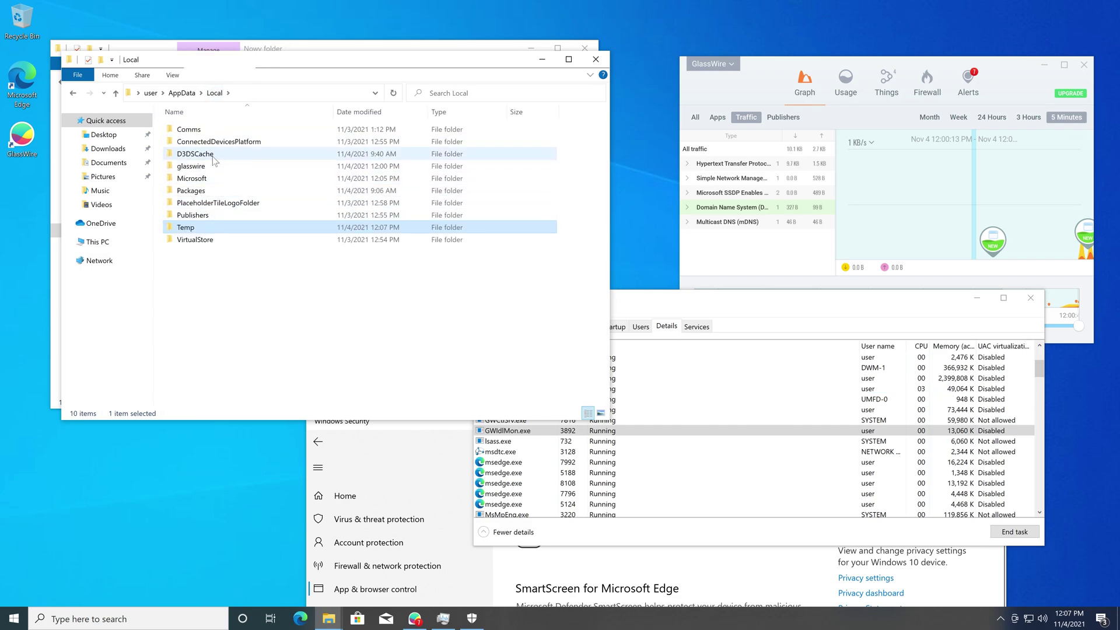
{"action": "double_click", "coordinate": [193, 178]}
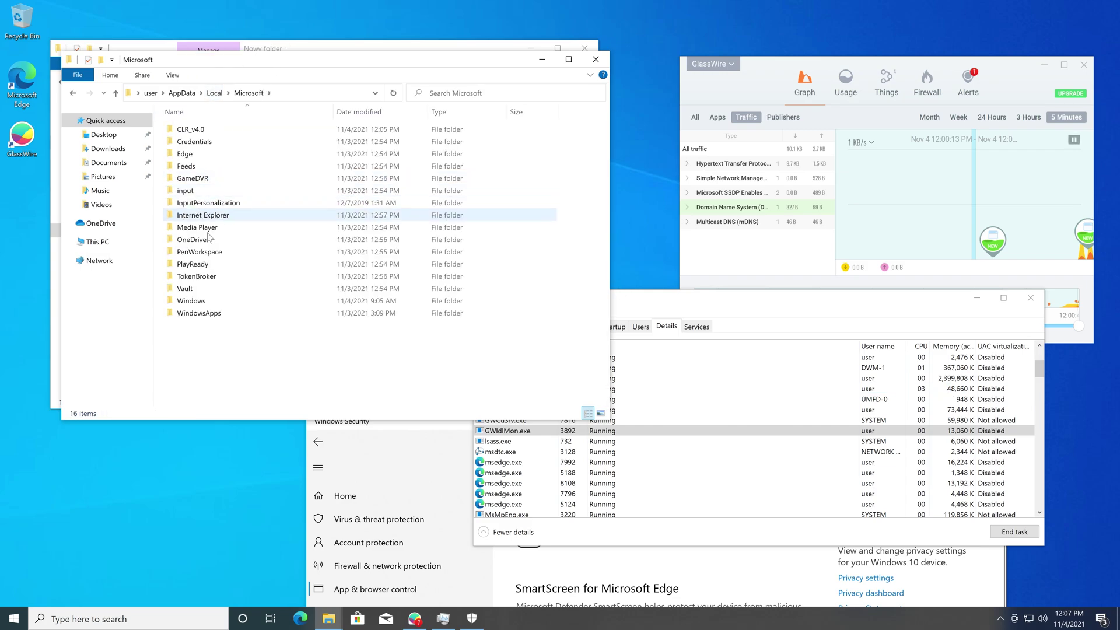
{"action": "key", "text": "p"}
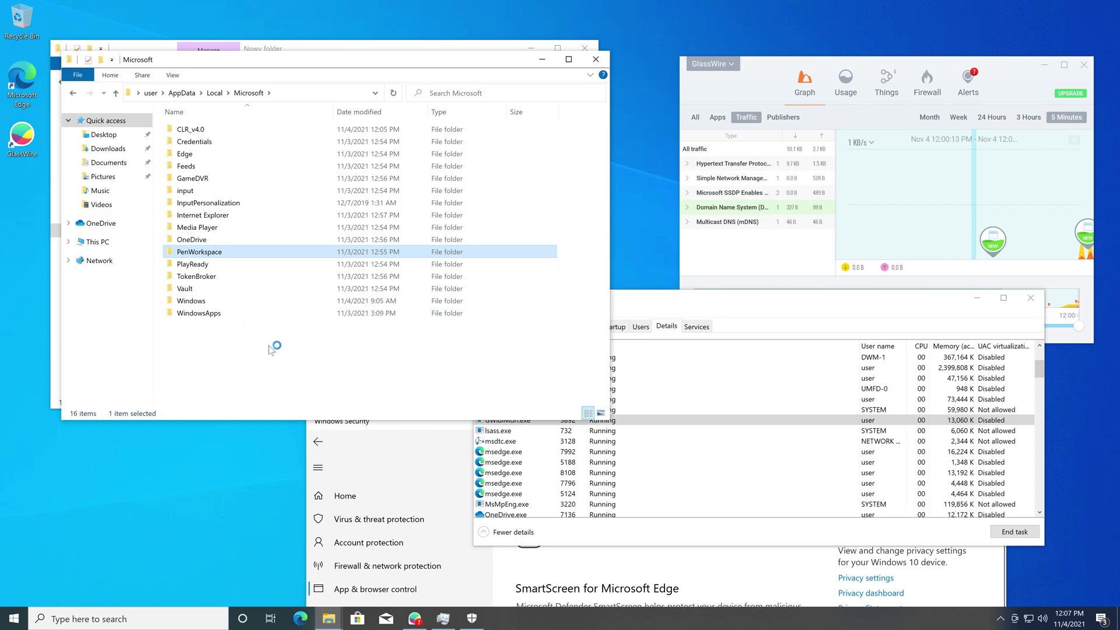
{"action": "left_click", "coordinate": [275, 345]}
{"action": "left_click", "coordinate": [188, 94]}
{"action": "double_click", "coordinate": [199, 155]}
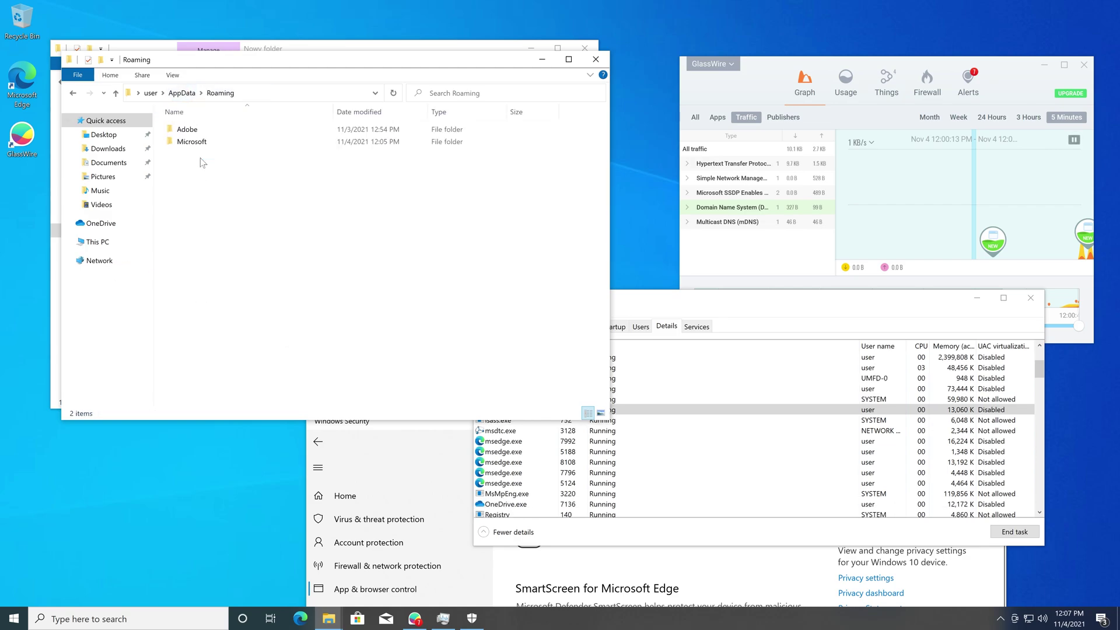
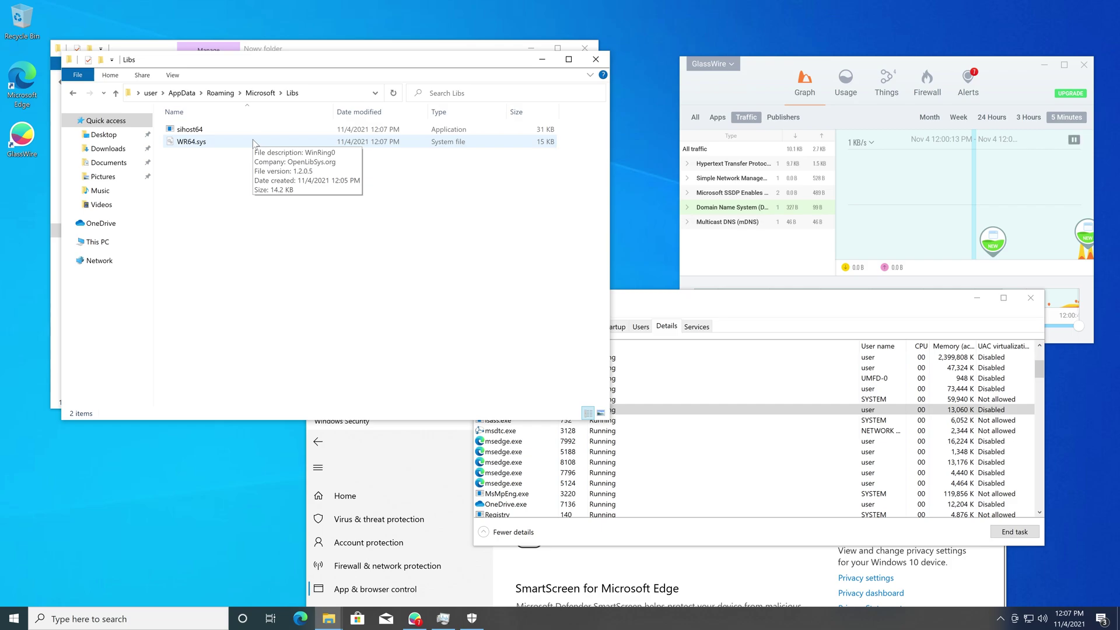
Step: Select WR64.sys in Libs, then view GlassWire traffic by publisher and pick Microsoft Windows' Host Process for Windows
{"action": "left_click", "coordinate": [227, 142]}
{"action": "left_click", "coordinate": [783, 117]}
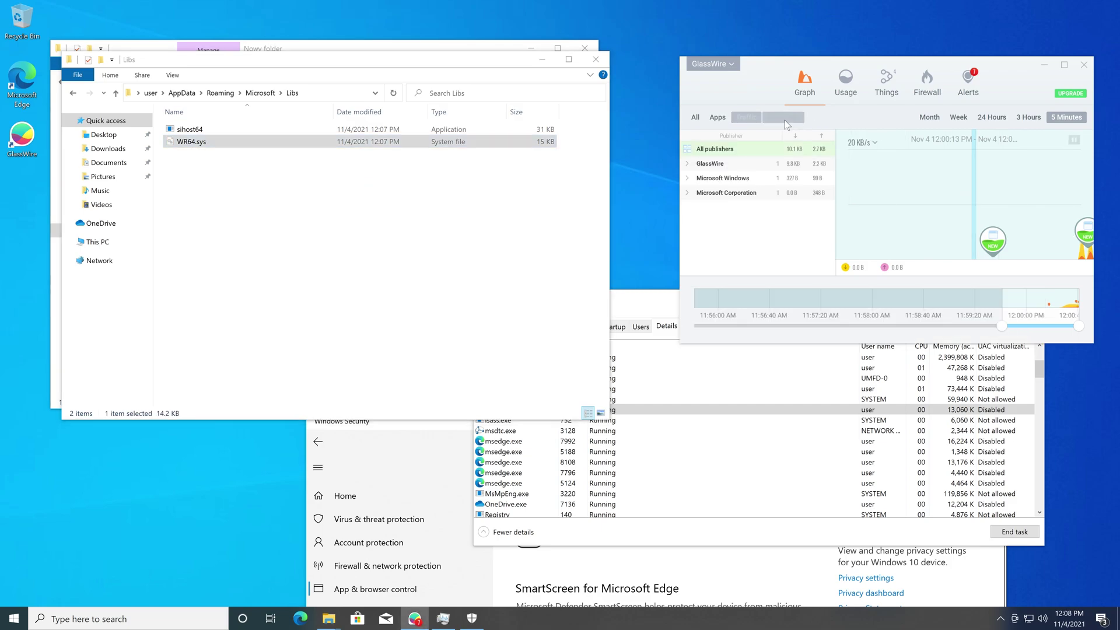
{"action": "left_click", "coordinate": [688, 178]}
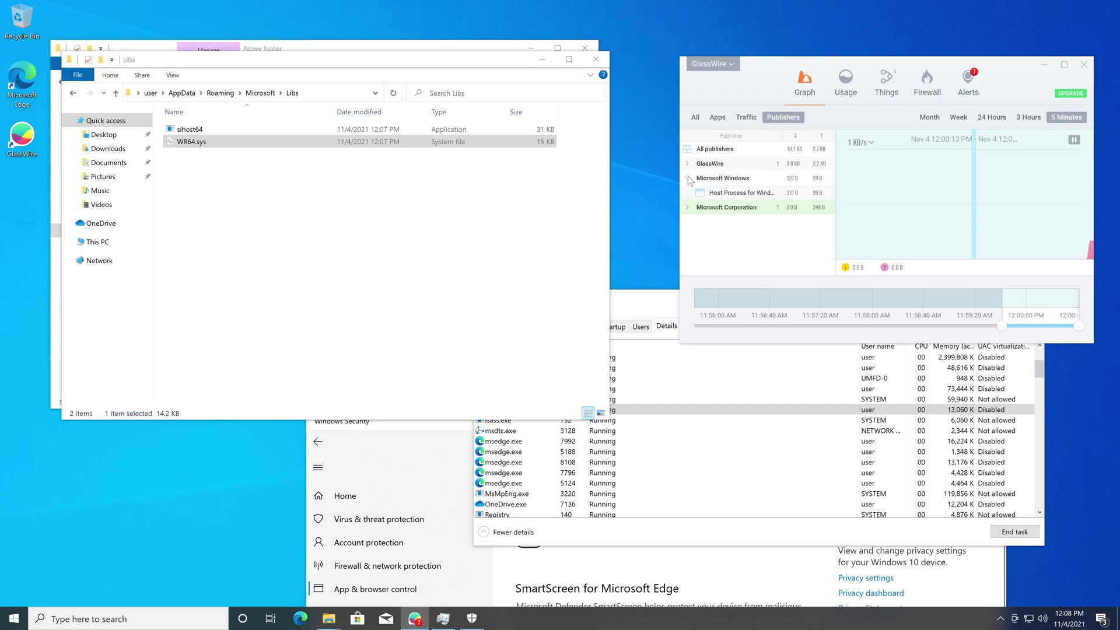
{"action": "left_click", "coordinate": [709, 192]}
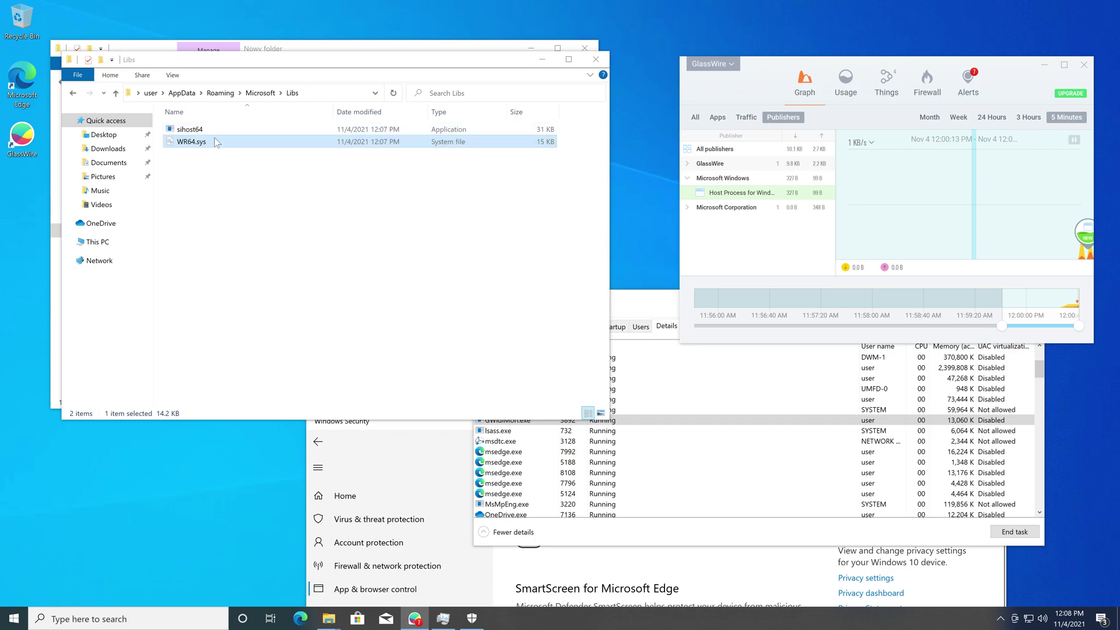
Step: Check the WR64.sys file options, then bring the Libs folder window back forward
{"action": "right_click", "coordinate": [180, 145]}
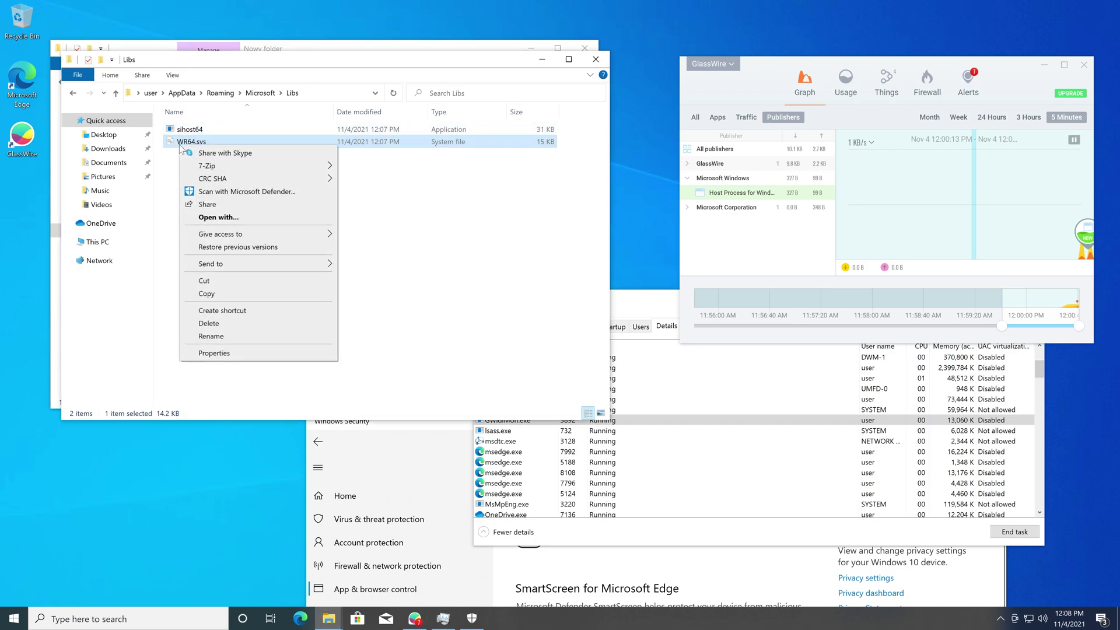
{"action": "left_click", "coordinate": [506, 303]}
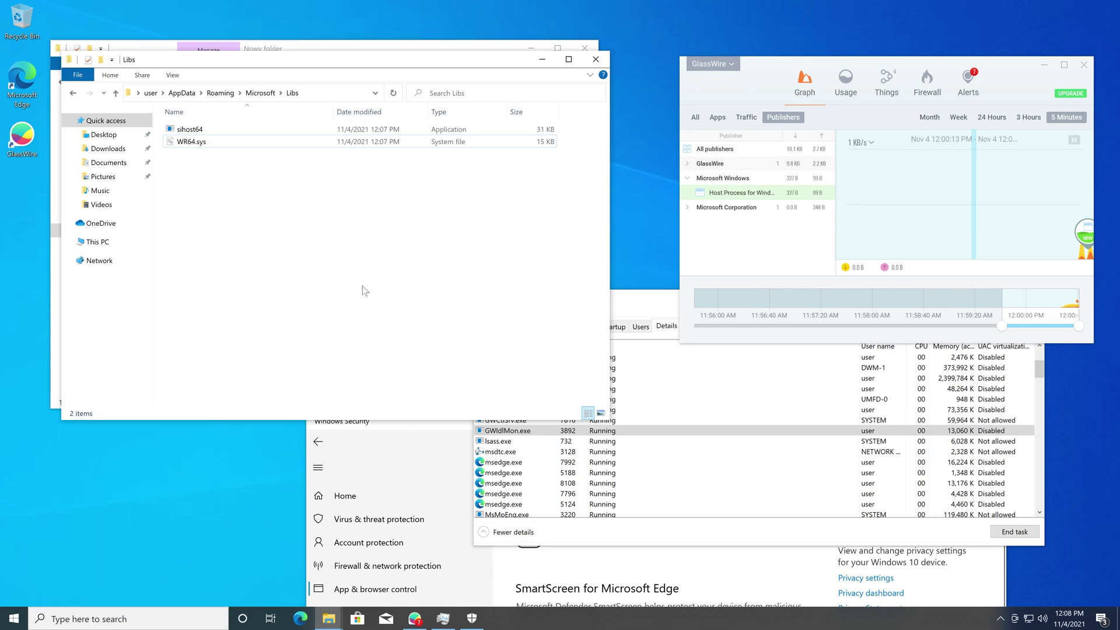
{"action": "left_click", "coordinate": [513, 463]}
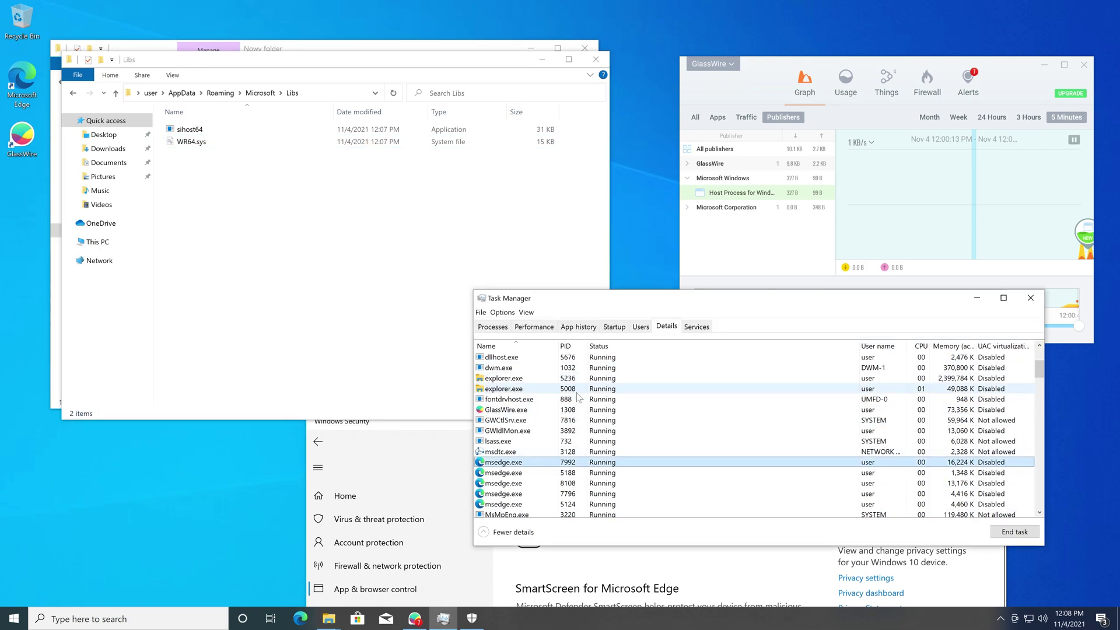
{"action": "left_click", "coordinate": [260, 153]}
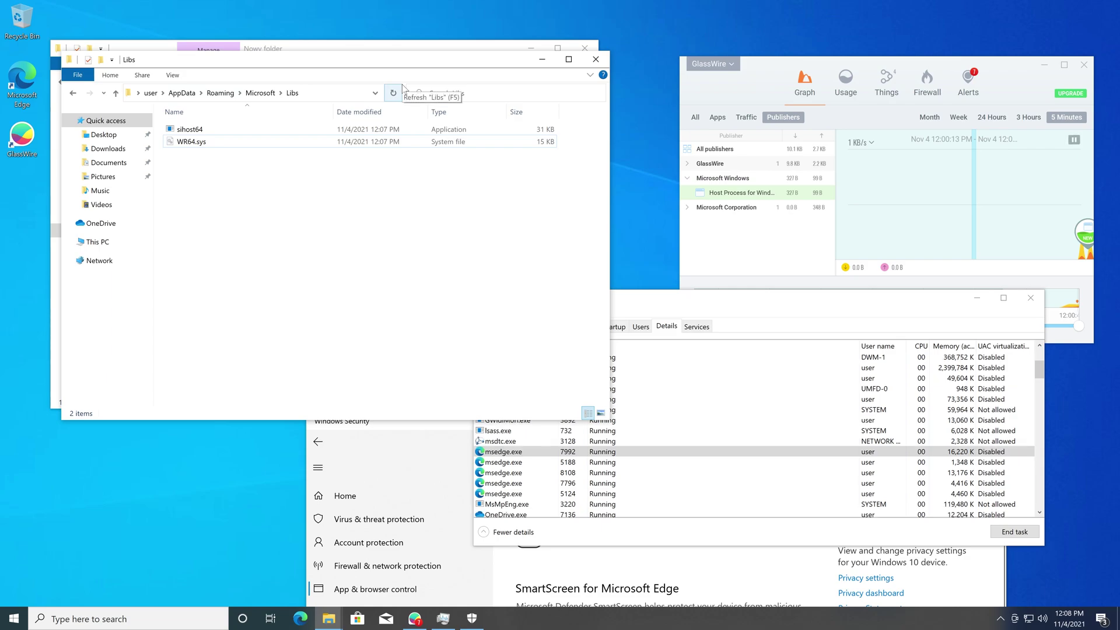
Step: Launch Task Scheduler and open Task Scheduler Library > Microsoft > Windows
{"action": "key", "text": "super"}
{"action": "type", "text": "task"}
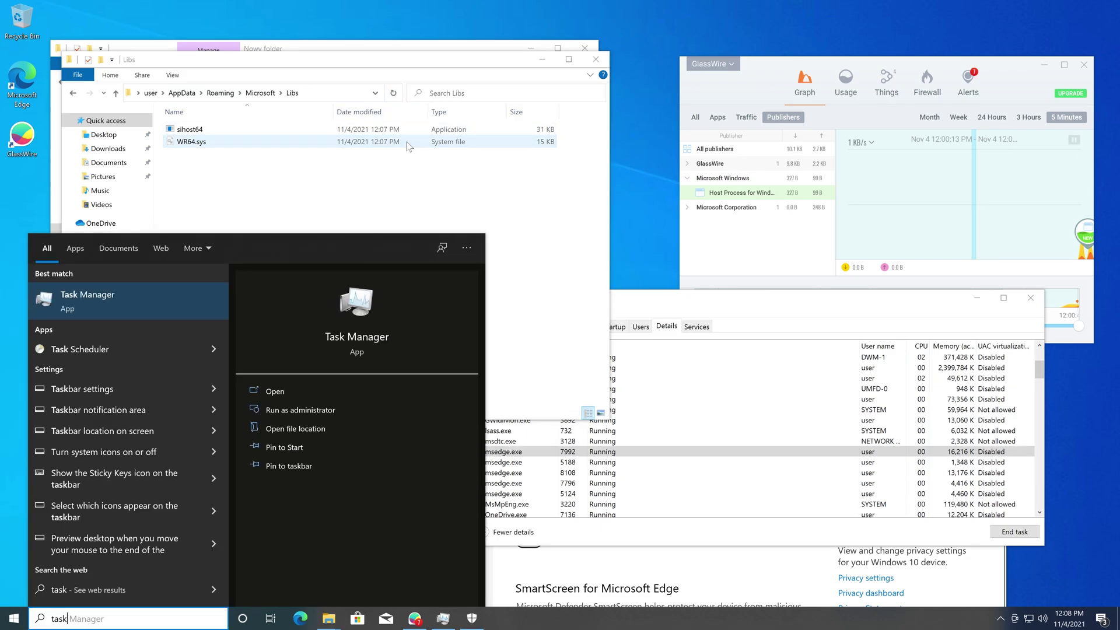
{"action": "left_click", "coordinate": [112, 347]}
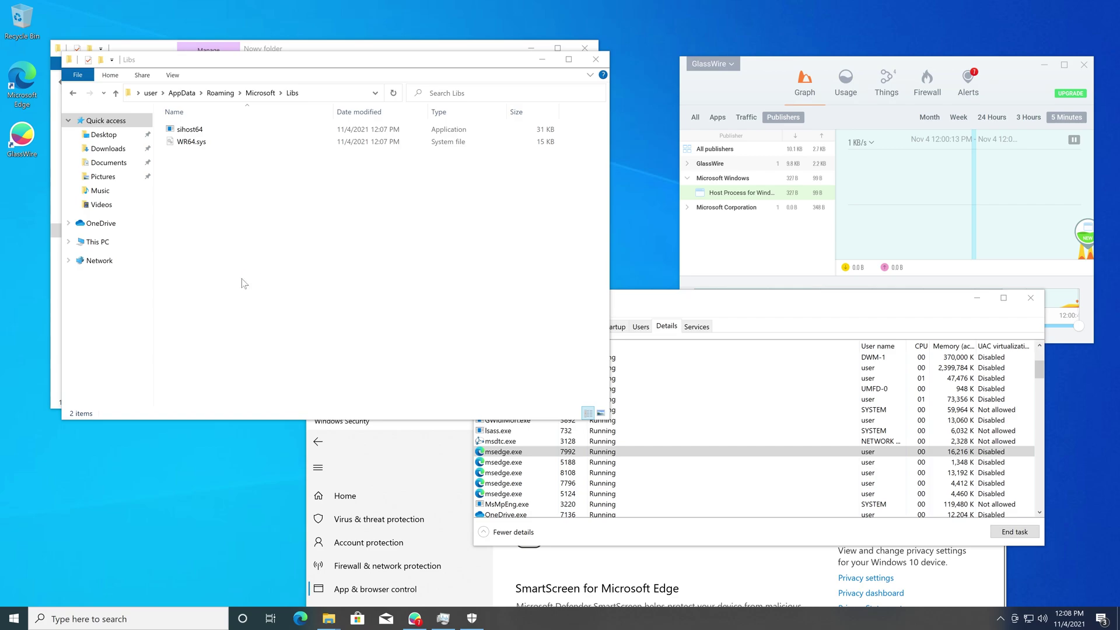
{"action": "left_click", "coordinate": [212, 308]}
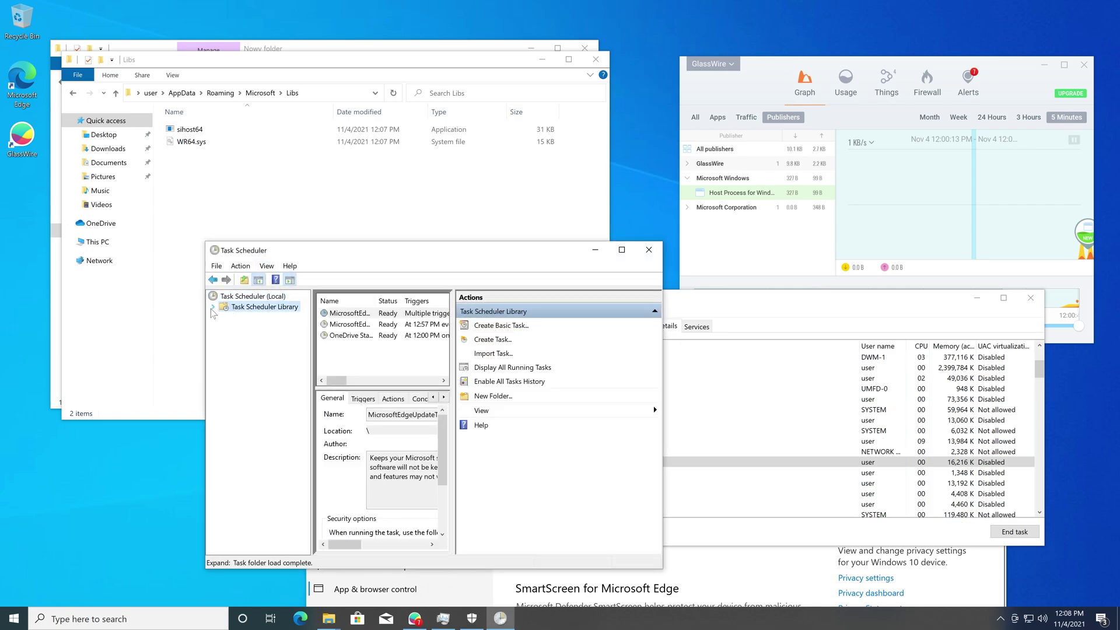
{"action": "left_click", "coordinate": [250, 318]}
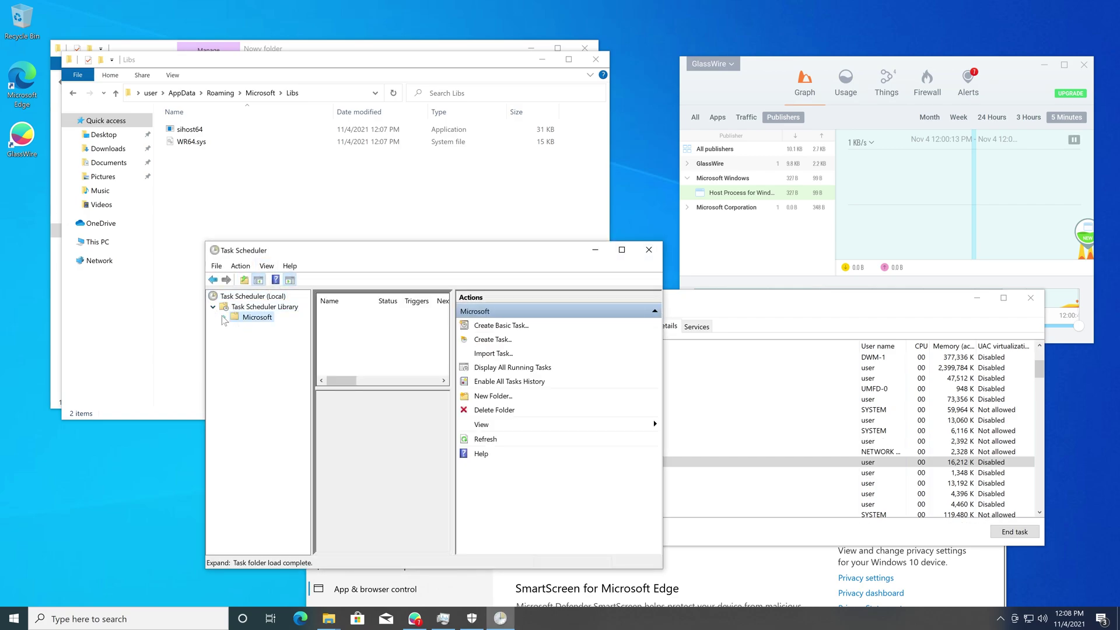
{"action": "left_click", "coordinate": [226, 318]}
{"action": "left_click", "coordinate": [267, 338]}
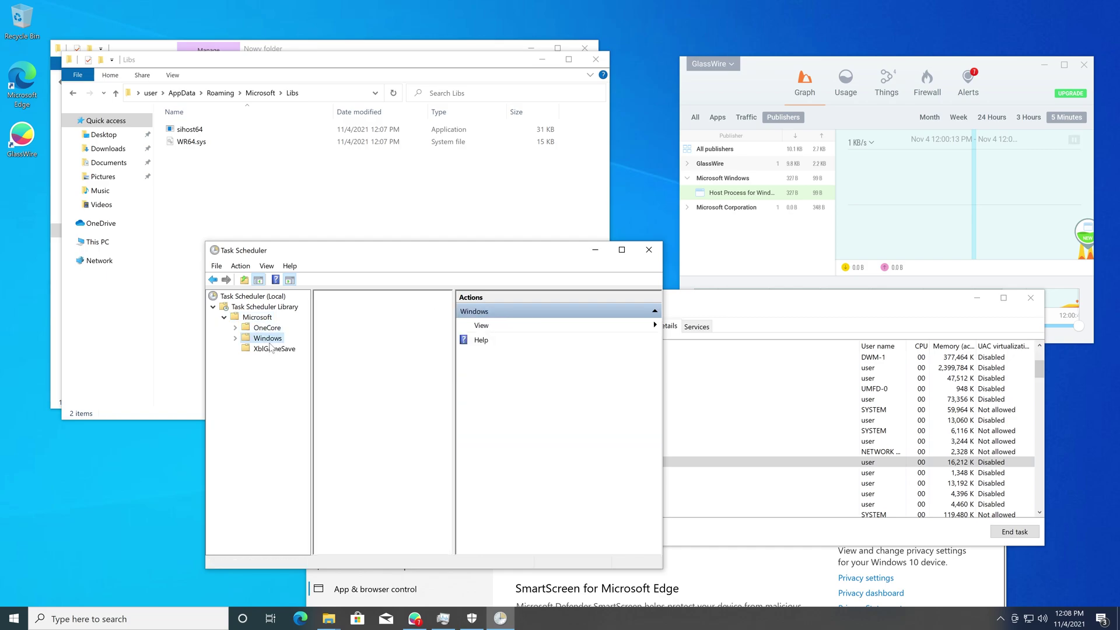
Step: Search 'autoruns' in Edge and download Autoruns from the Sysinternals documentation page
{"action": "double_click", "coordinate": [23, 89]}
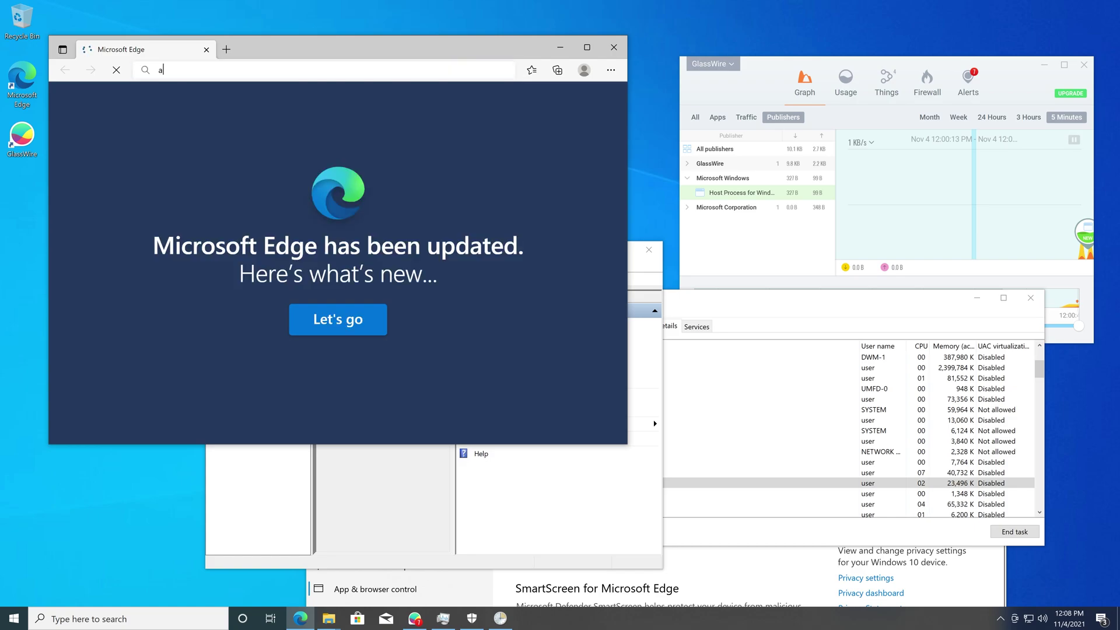
{"action": "left_click", "coordinate": [283, 70]}
{"action": "type", "text": "autoruns"}
{"action": "key", "text": "Return"}
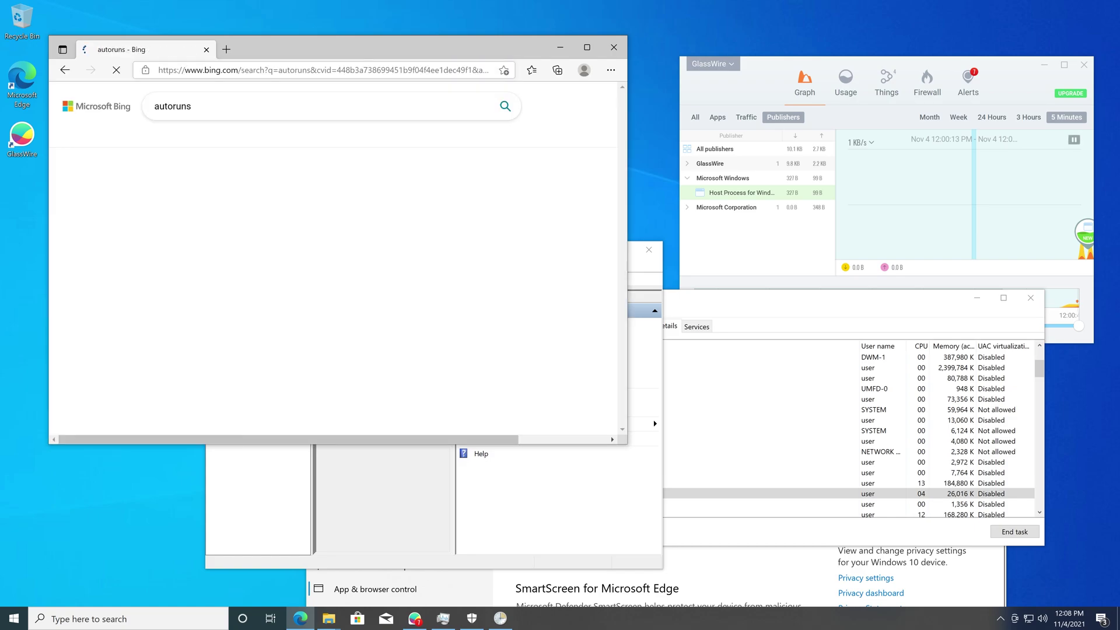
{"action": "left_click", "coordinate": [292, 202]}
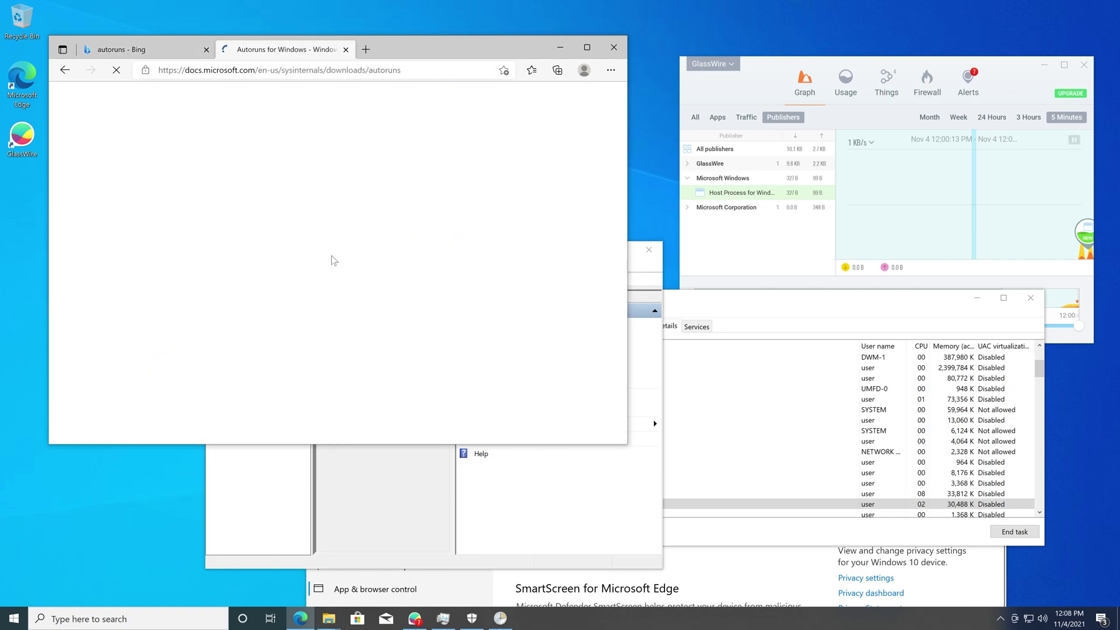
{"action": "scroll", "coordinate": [408, 199], "scroll_direction": "down", "scroll_amount": 3}
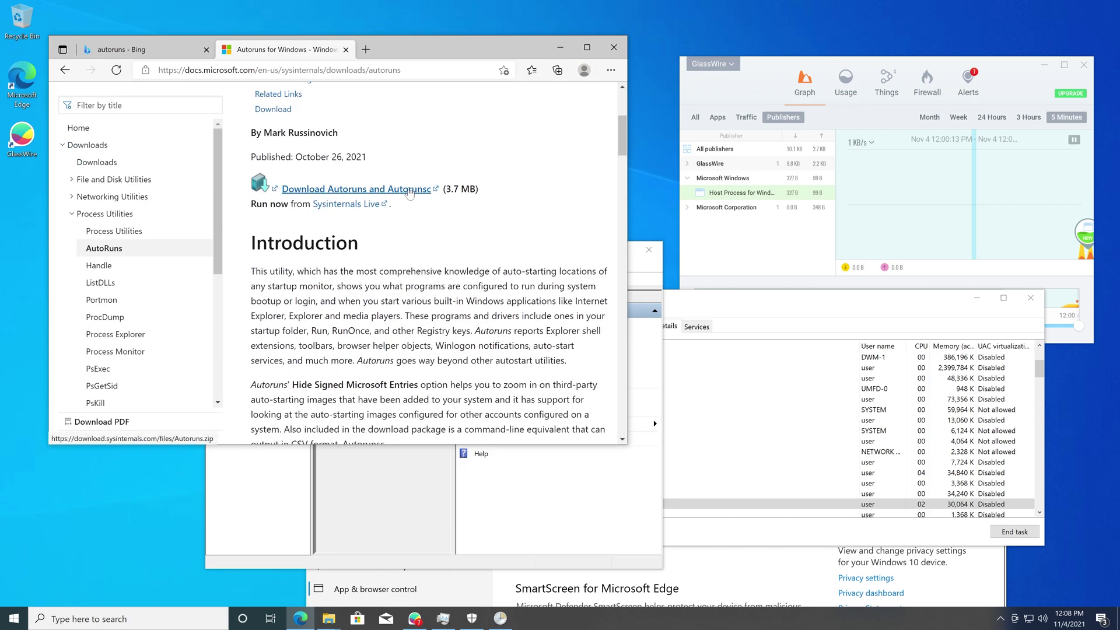
{"action": "left_click", "coordinate": [409, 189]}
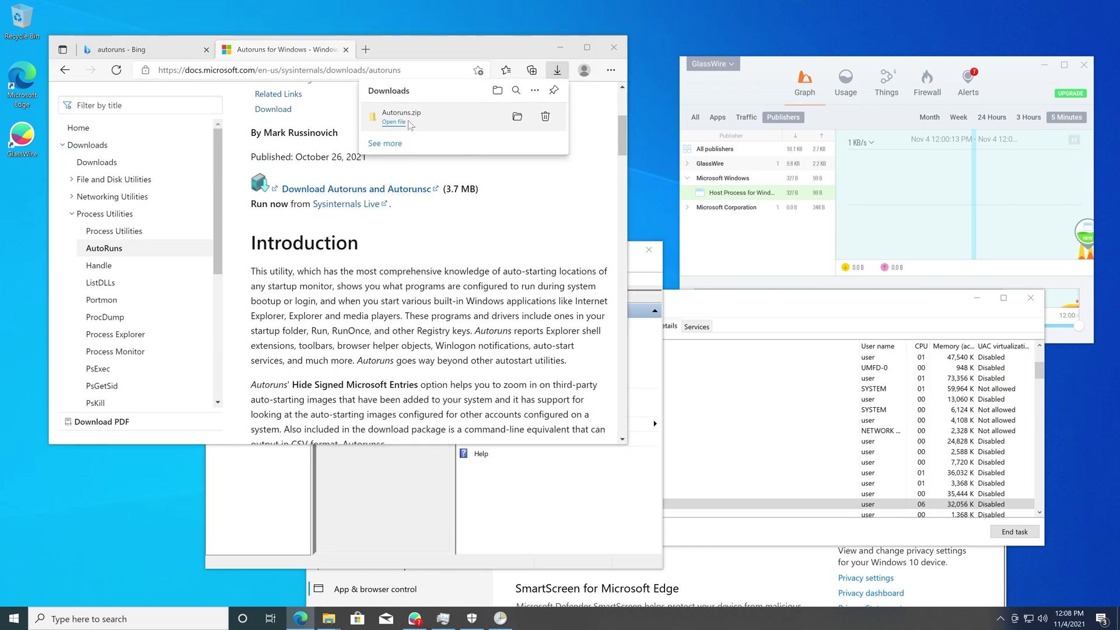
Step: Open the downloaded Autoruns.zip and extract all its files
{"action": "left_click", "coordinate": [395, 122]}
{"action": "right_click", "coordinate": [256, 288]}
{"action": "left_click", "coordinate": [292, 375]}
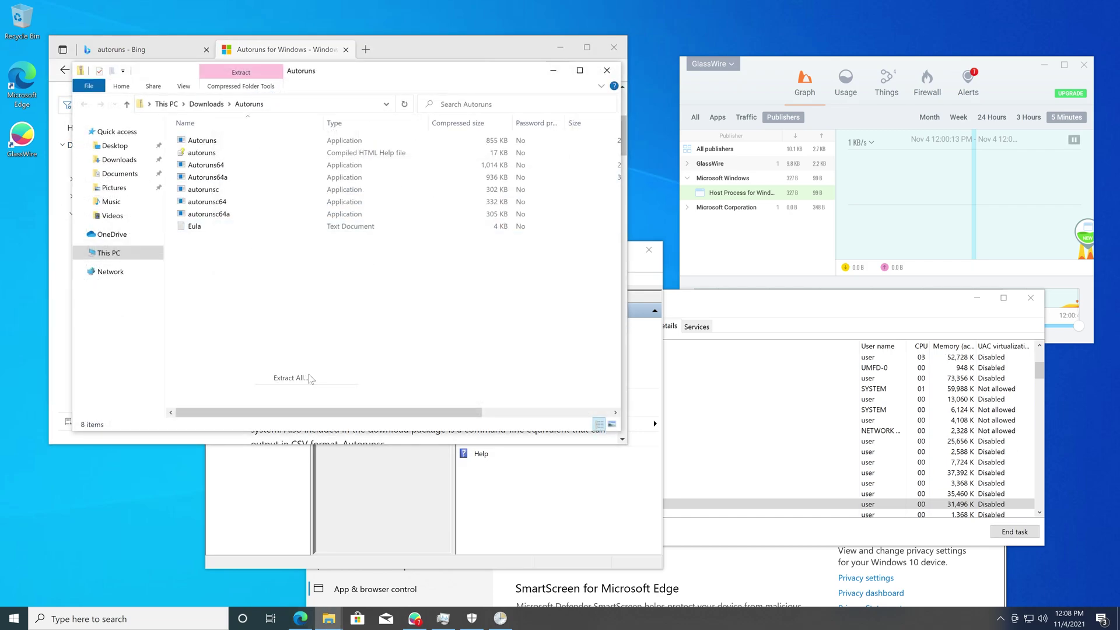
{"action": "key", "text": "Return"}
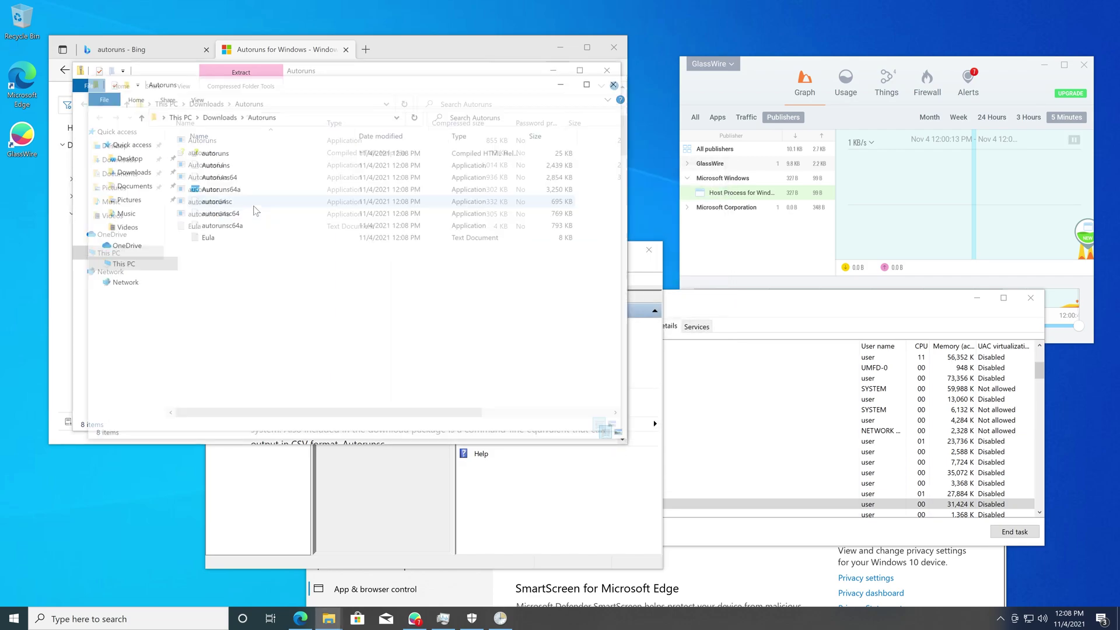
Step: Run Autoruns64, accept the license, and uncheck the services64 Logon entry from Temp
{"action": "double_click", "coordinate": [239, 178]}
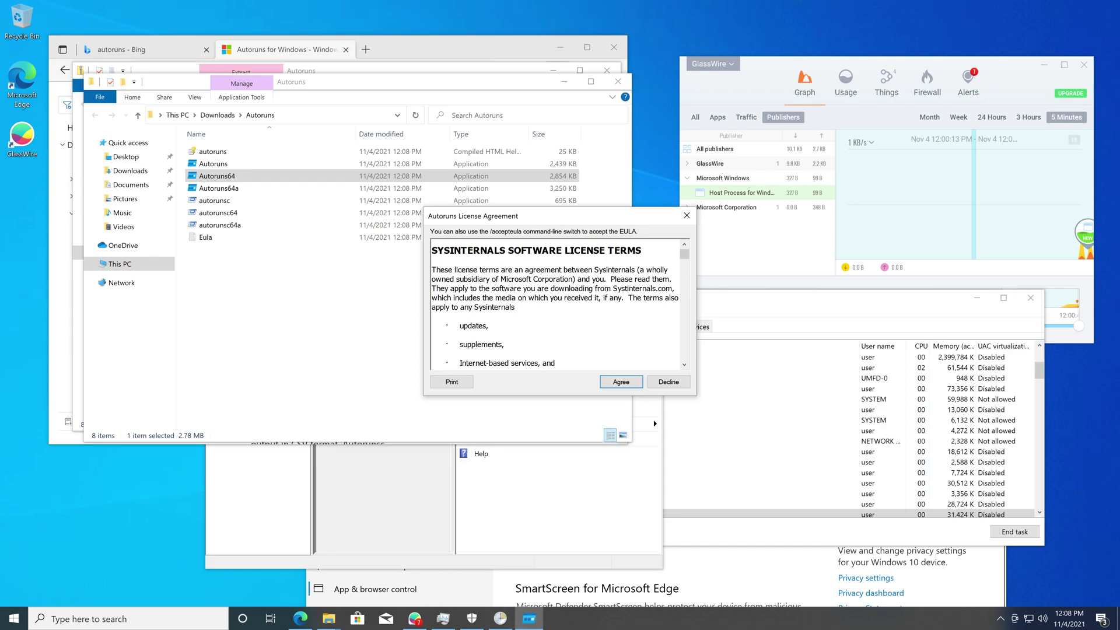
{"action": "left_click", "coordinate": [620, 383]}
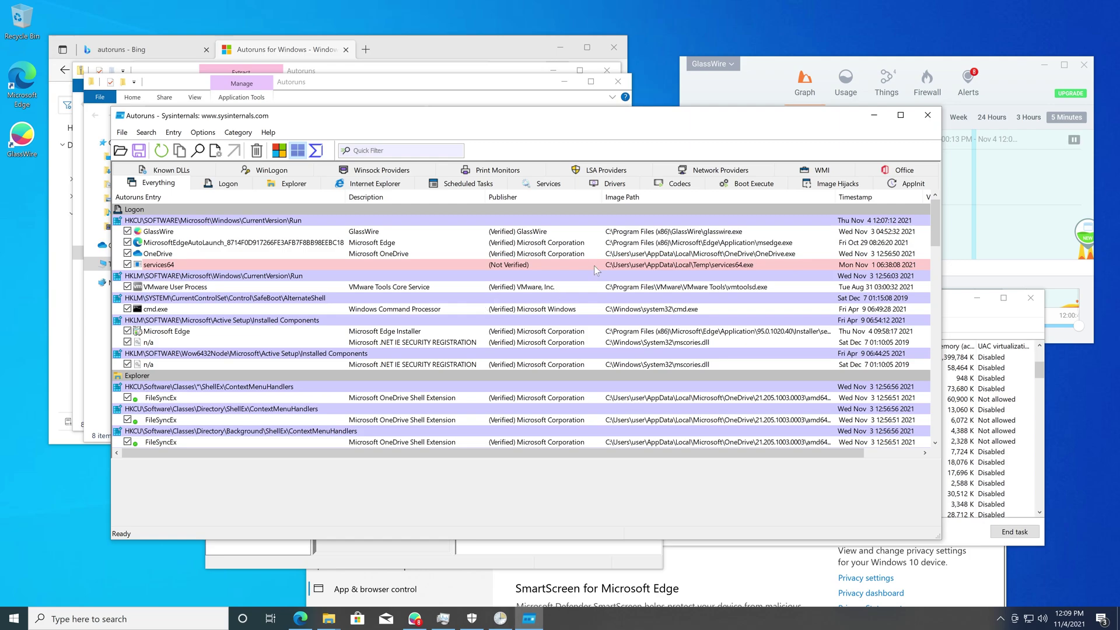
{"action": "left_click_drag", "start_coordinate": [286, 118], "coordinate": [309, 86]}
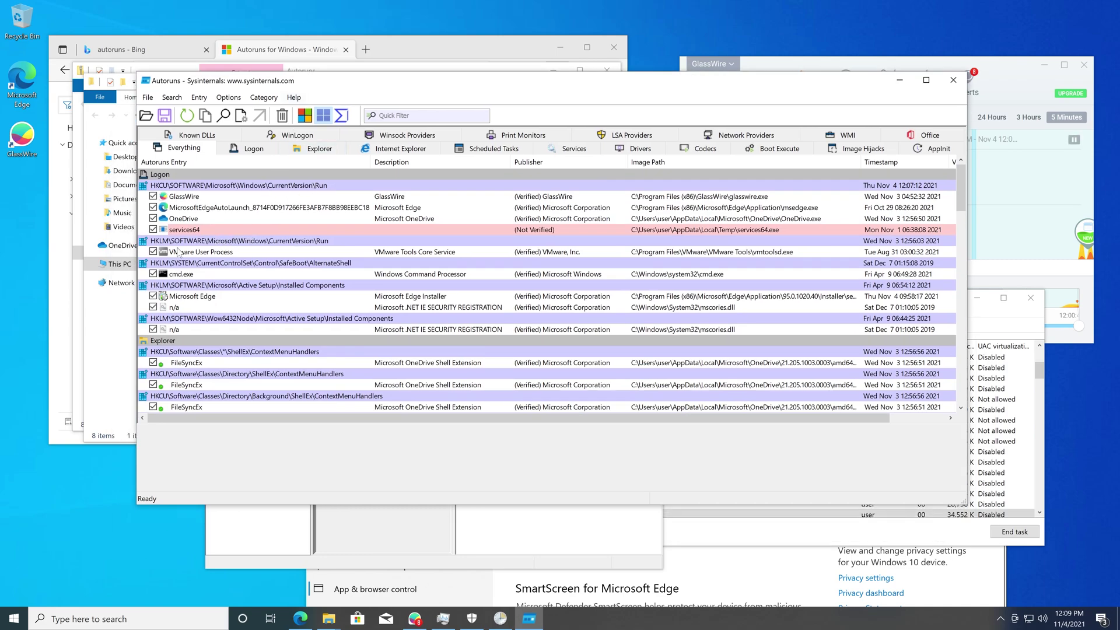
{"action": "left_click", "coordinate": [153, 230]}
Step: Open the %temp% folder via Run and delete the services64 file
{"action": "left_click", "coordinate": [400, 58]}
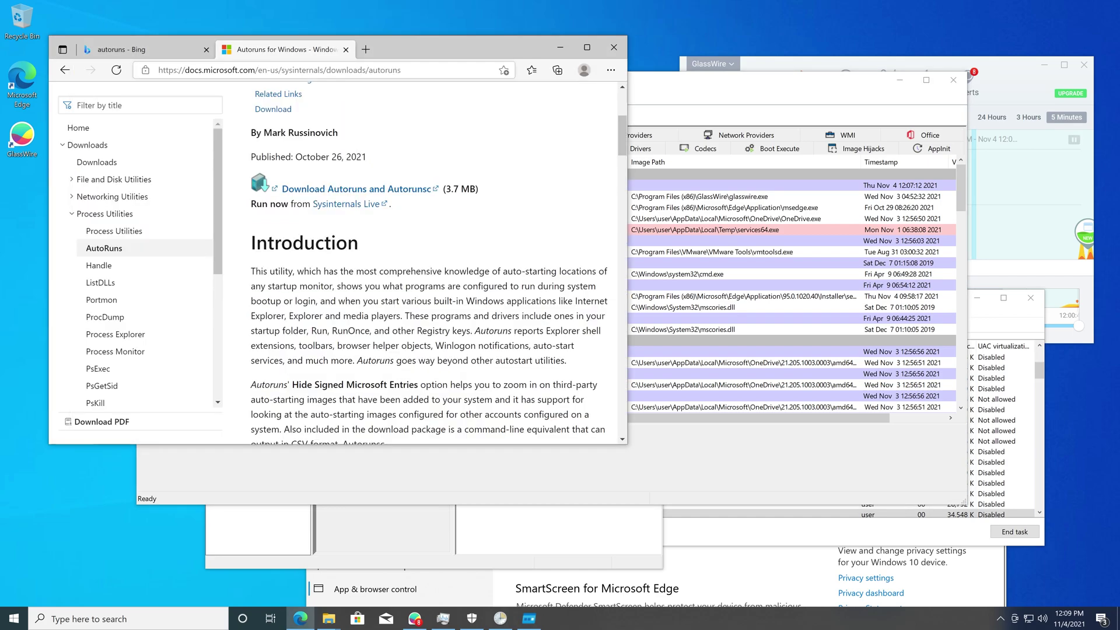
{"action": "key", "text": "super+r"}
{"action": "type", "text": "%tempt%"}
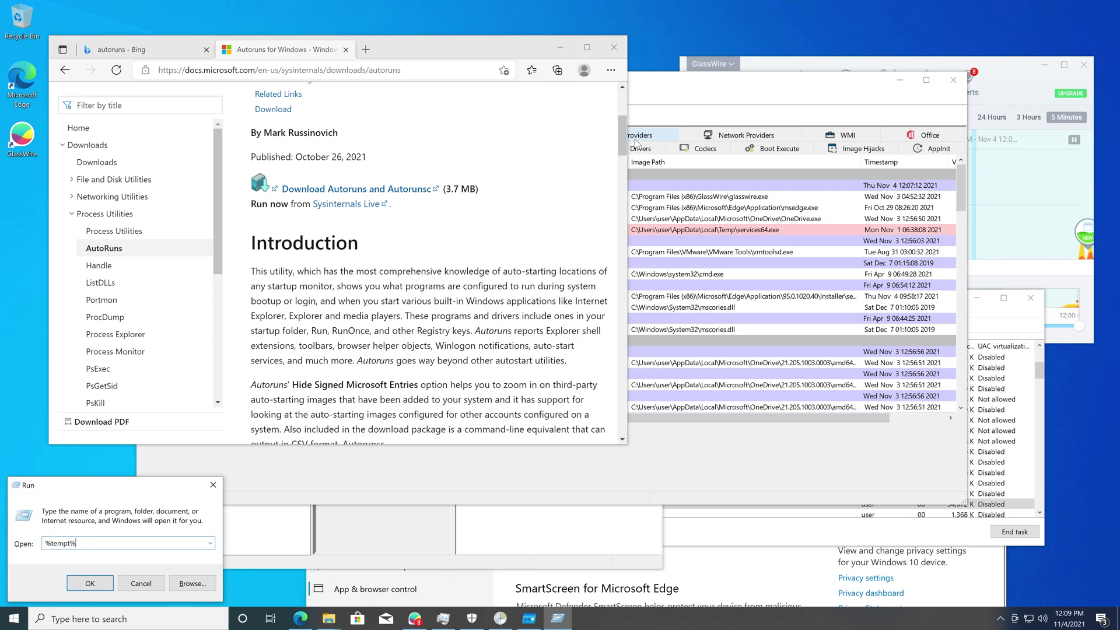
{"action": "key", "text": "Return"}
{"action": "key", "text": "Return"}
{"action": "type", "text": "%temp"}
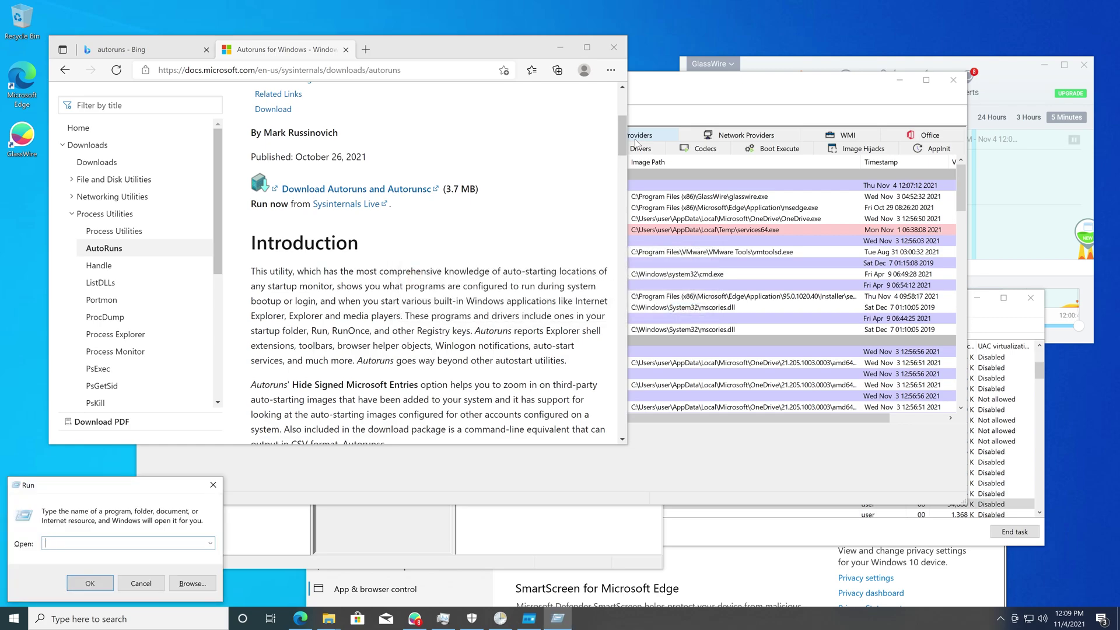
{"action": "type", "text": "%"}
{"action": "key", "text": "Return"}
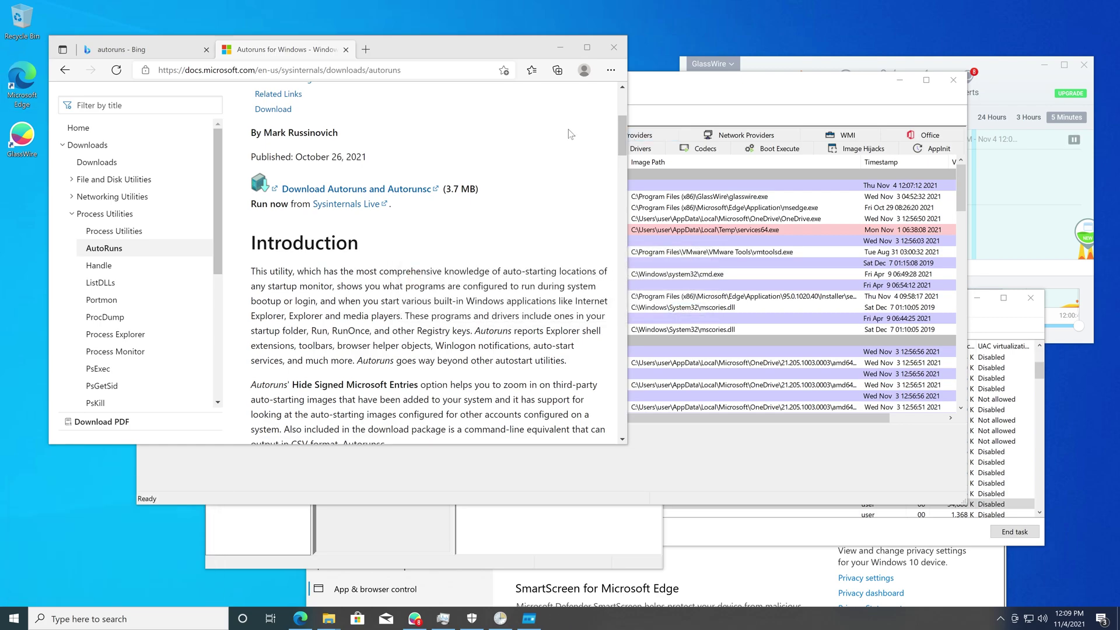
{"action": "scroll", "coordinate": [265, 343], "scroll_direction": "down", "scroll_amount": 5}
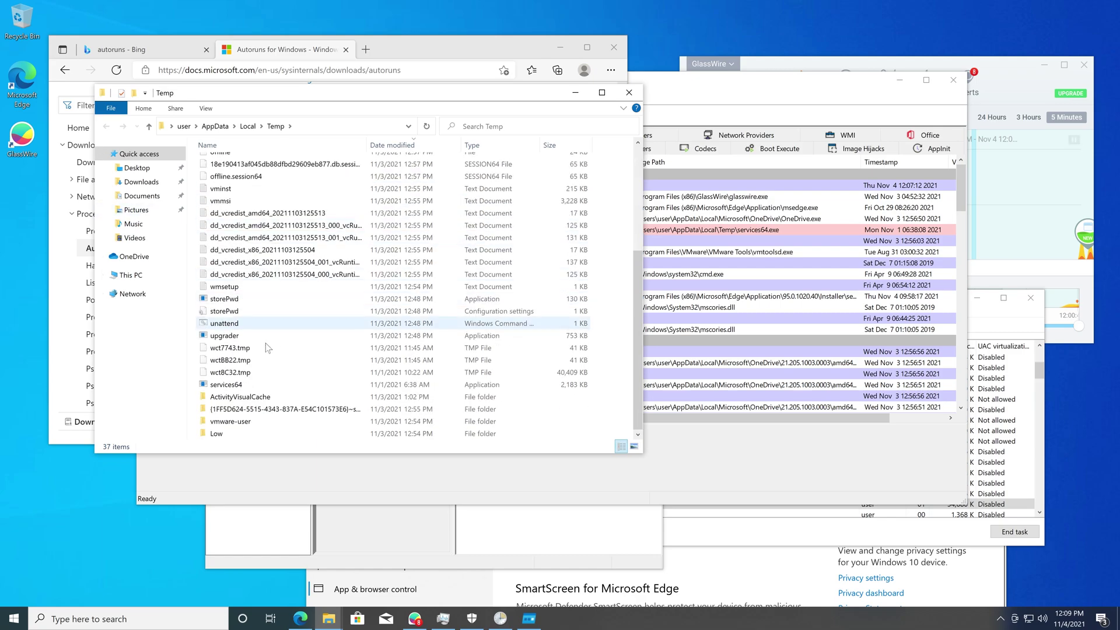
{"action": "left_click", "coordinate": [265, 383]}
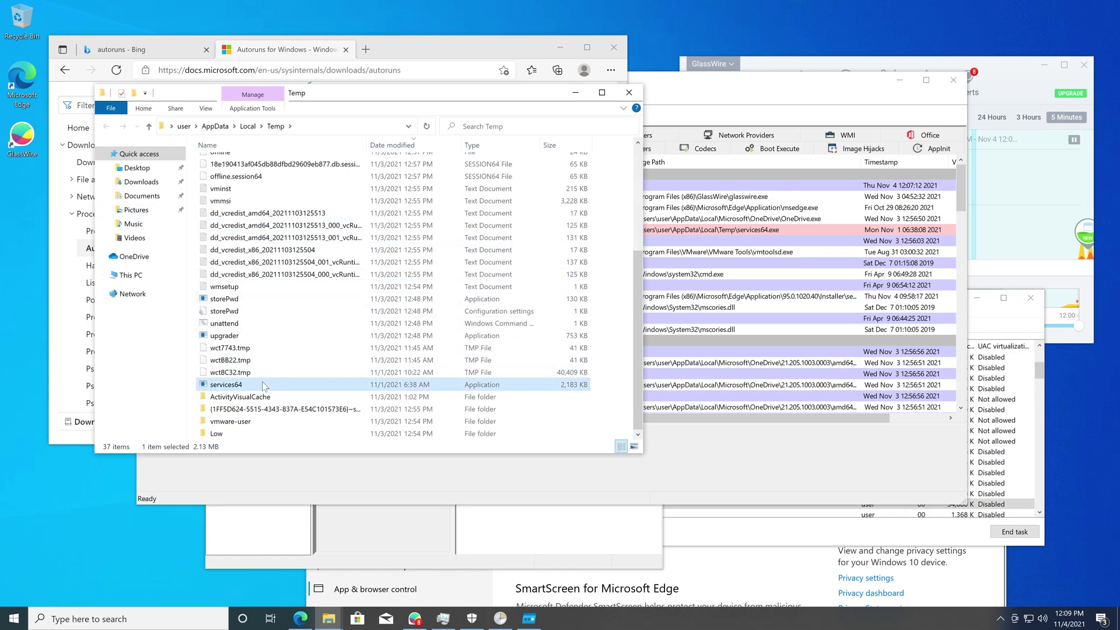
{"action": "key", "text": "Delete"}
Step: Delete all remaining Temp contents with admin rights, skipping every file still in use
{"action": "left_click", "coordinate": [261, 348]}
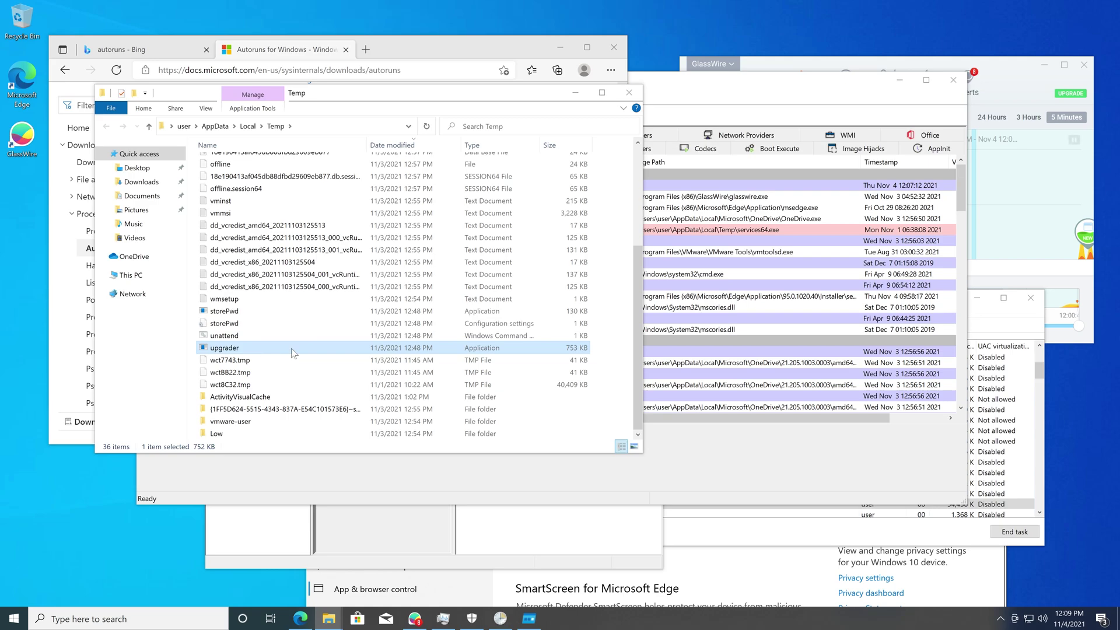
{"action": "key", "text": "ctrl+a"}
{"action": "key", "text": "Delete"}
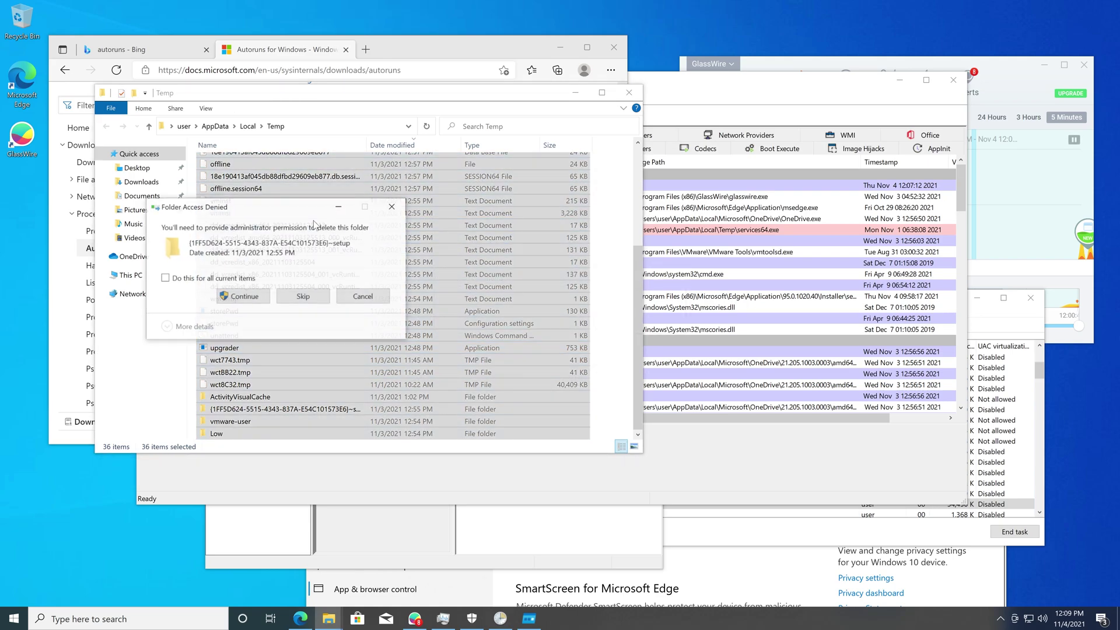
{"action": "left_click", "coordinate": [243, 296]}
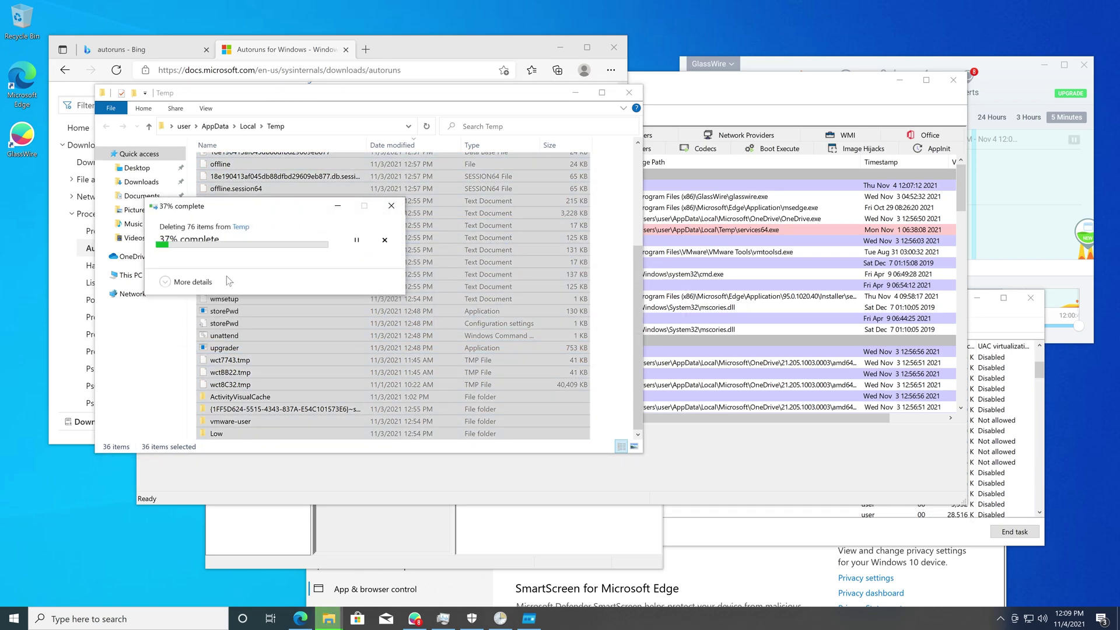
{"action": "left_click", "coordinate": [208, 311]}
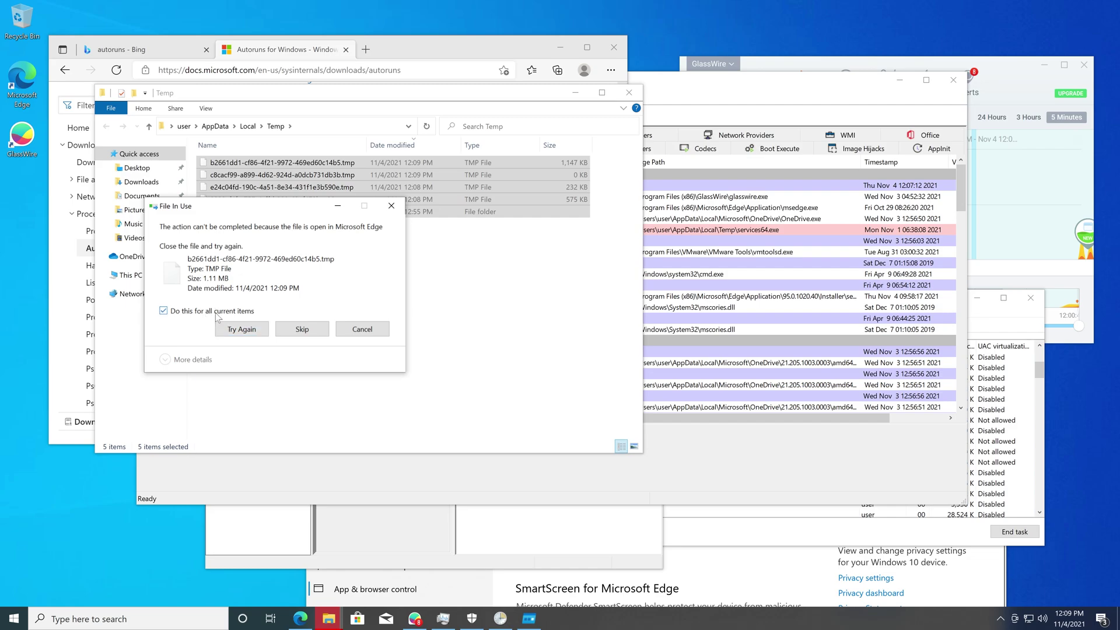
{"action": "left_click", "coordinate": [302, 329]}
Step: Go to AppData\Roaming\Microsoft and attempt deleting Libs, dismissing the folder-in-use warning
{"action": "left_click", "coordinate": [247, 126]}
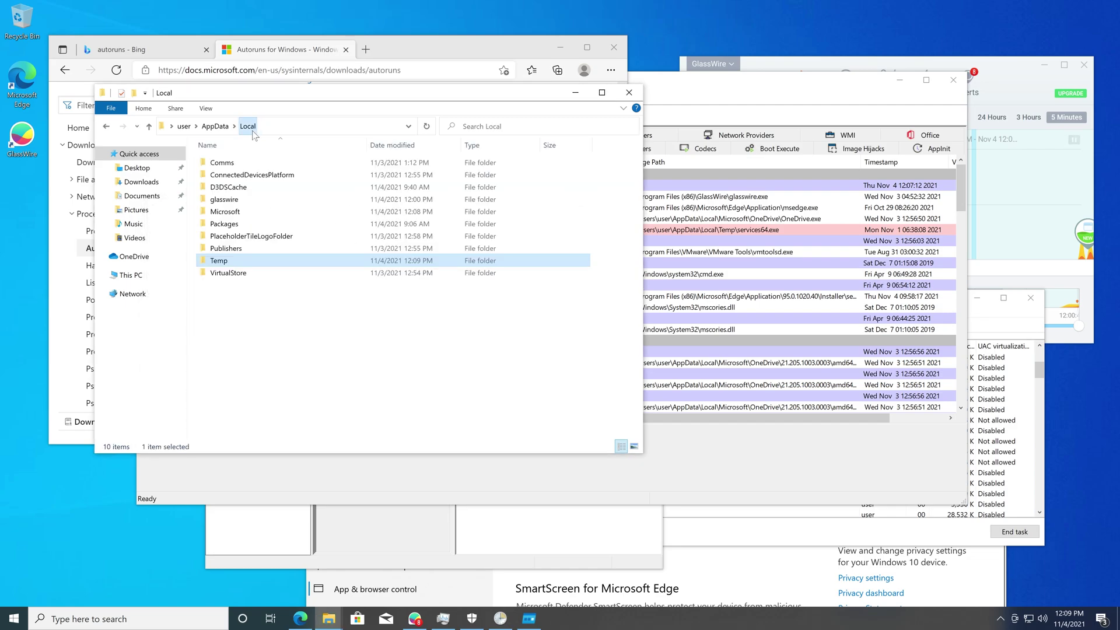
{"action": "left_click", "coordinate": [216, 126]}
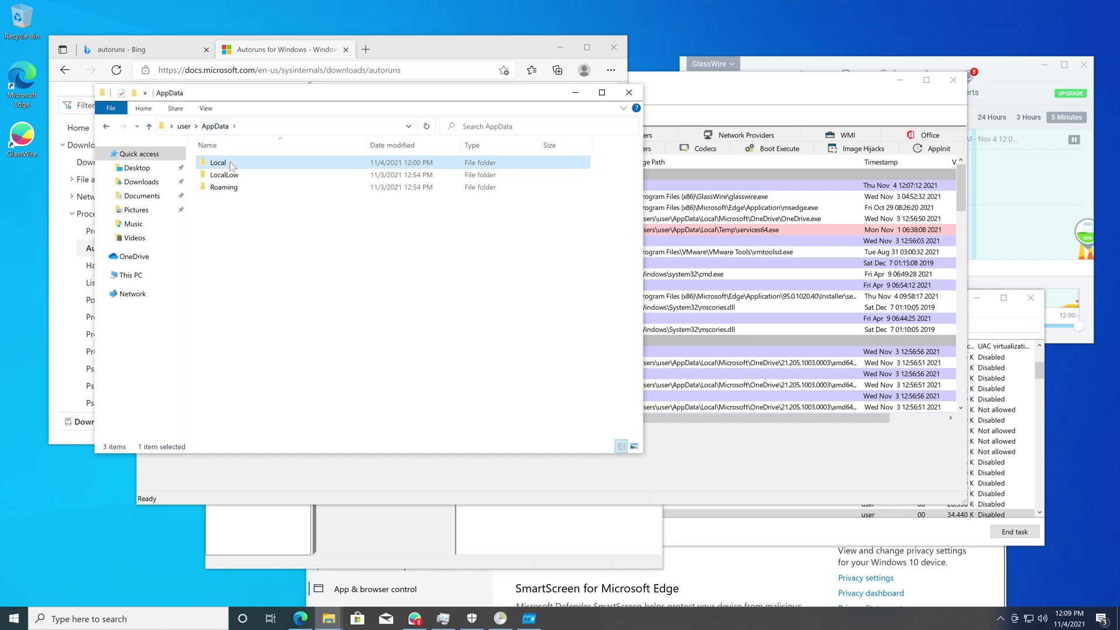
{"action": "left_click", "coordinate": [242, 191]}
{"action": "double_click", "coordinate": [243, 189]}
{"action": "double_click", "coordinate": [275, 174]}
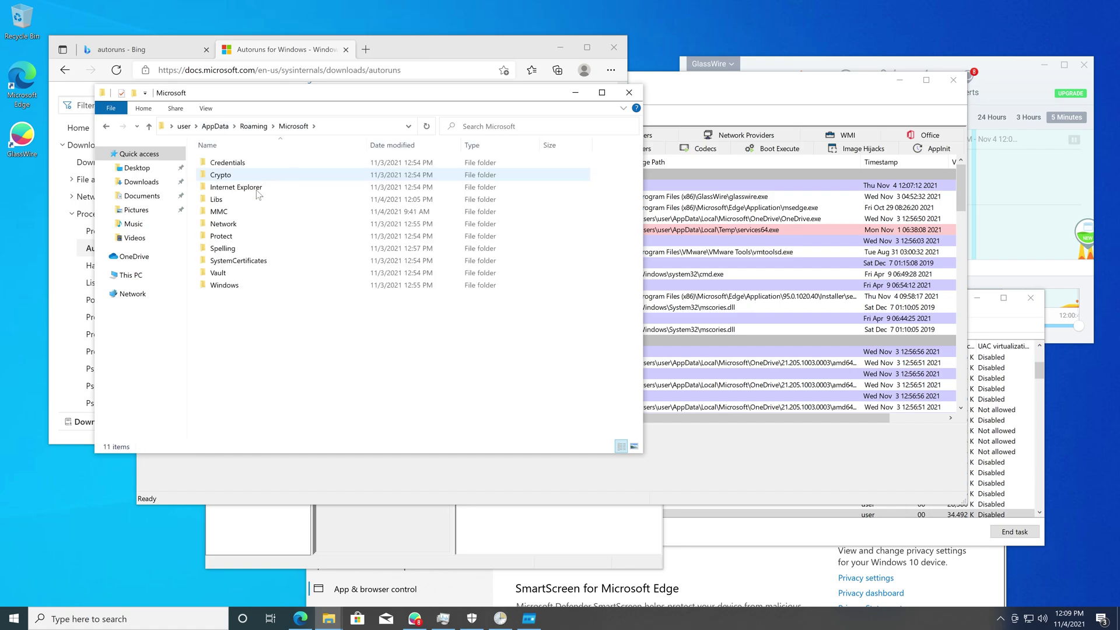
{"action": "left_click", "coordinate": [268, 201]}
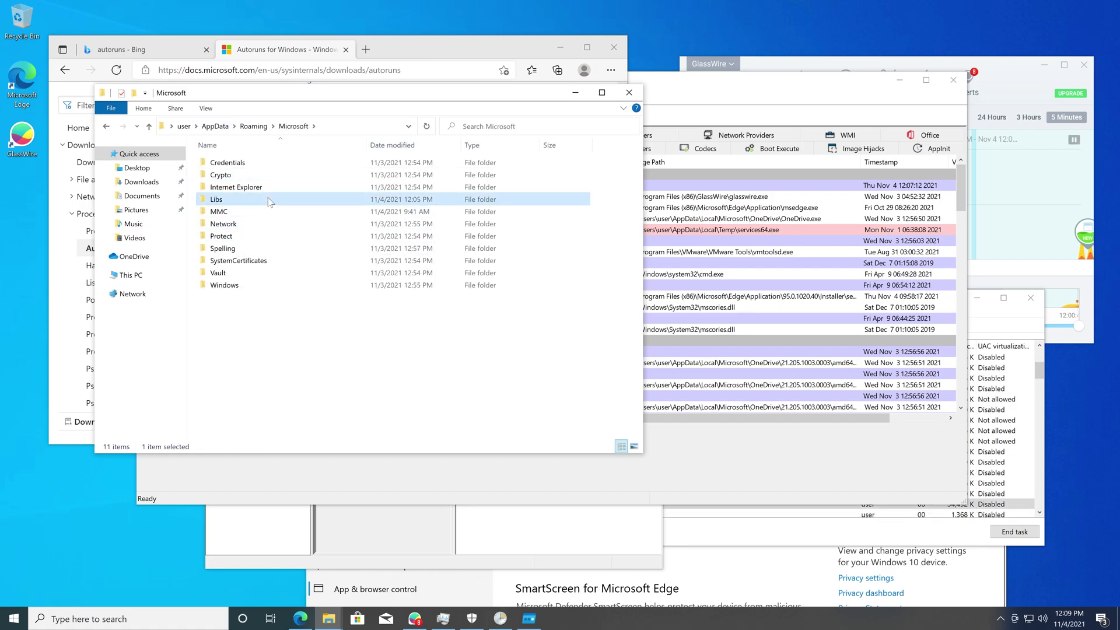
{"action": "key", "text": "Delete"}
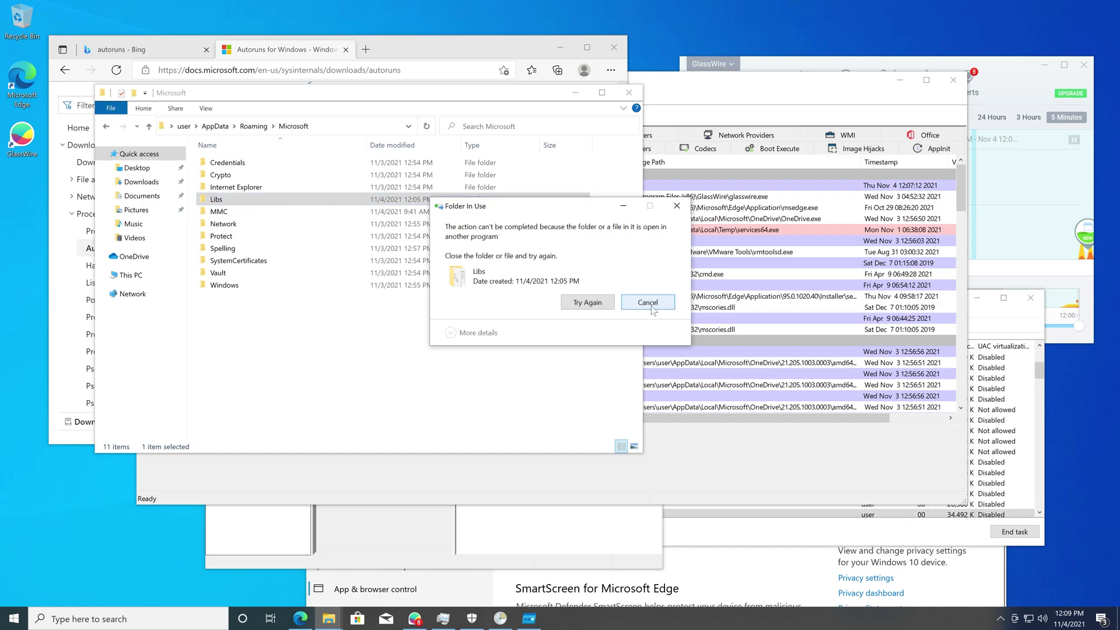
{"action": "left_click", "coordinate": [648, 303]}
Step: Delete sihost64 and WR64.sys from inside the Libs folder
{"action": "double_click", "coordinate": [315, 202]}
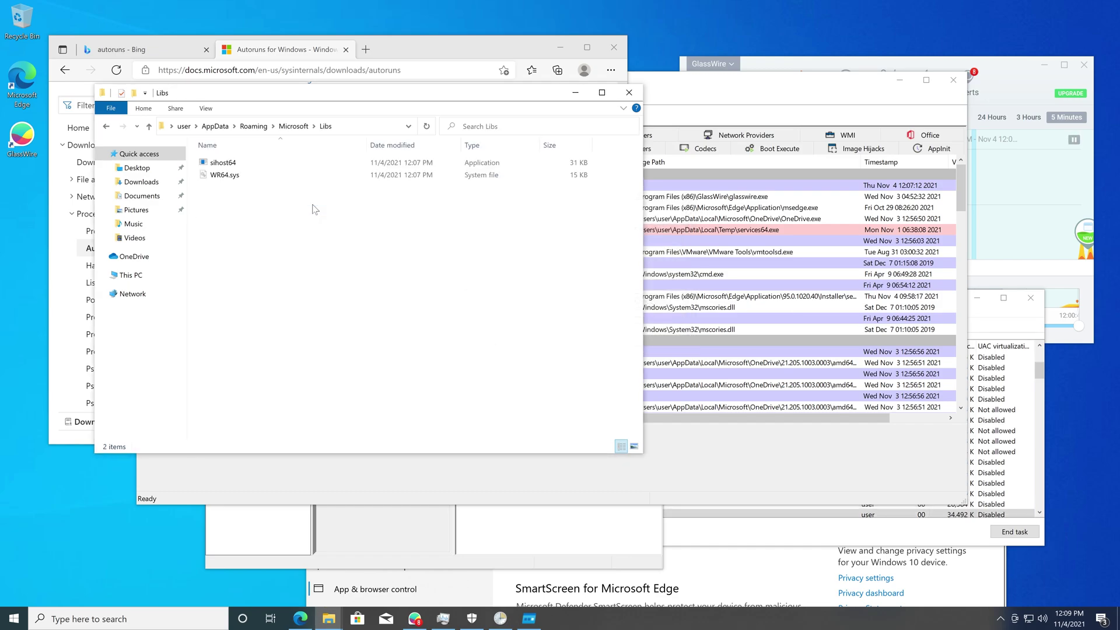
{"action": "left_click", "coordinate": [222, 165]}
{"action": "key", "text": "Delete"}
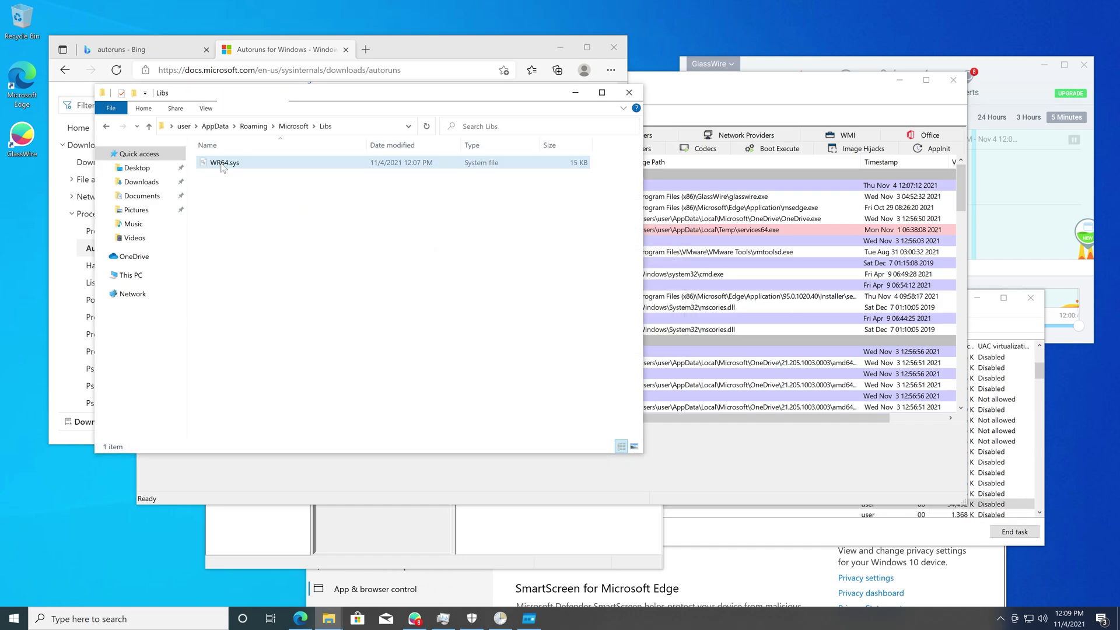
{"action": "key", "text": "Delete"}
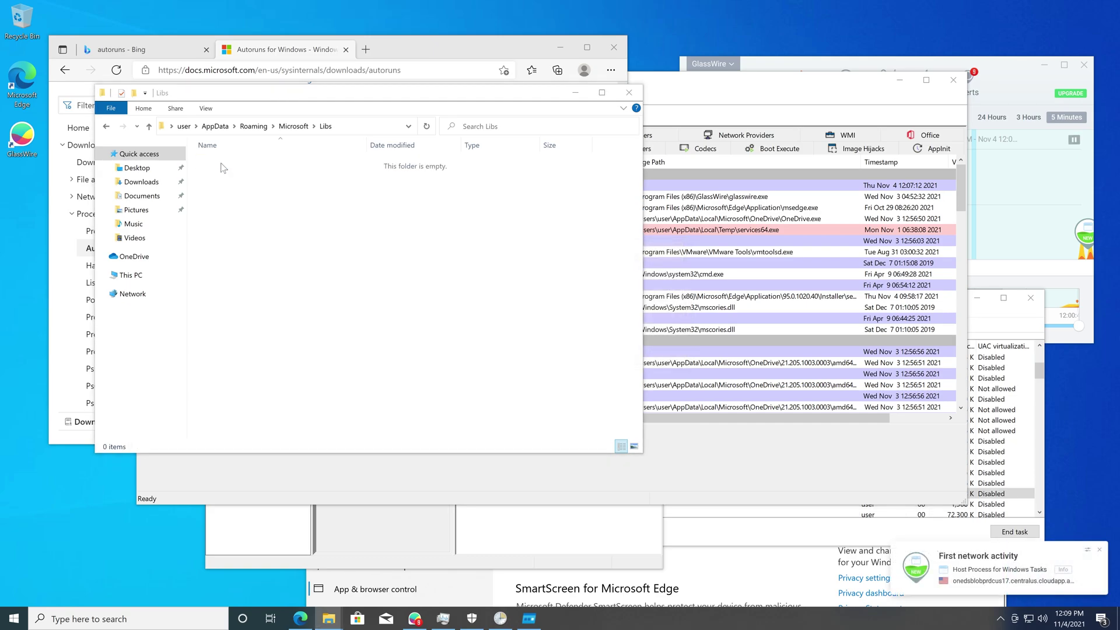
Step: Retry deleting the Libs folder from Microsoft, then cancel when it stays in use
{"action": "left_click", "coordinate": [294, 126]}
{"action": "key", "text": "Delete"}
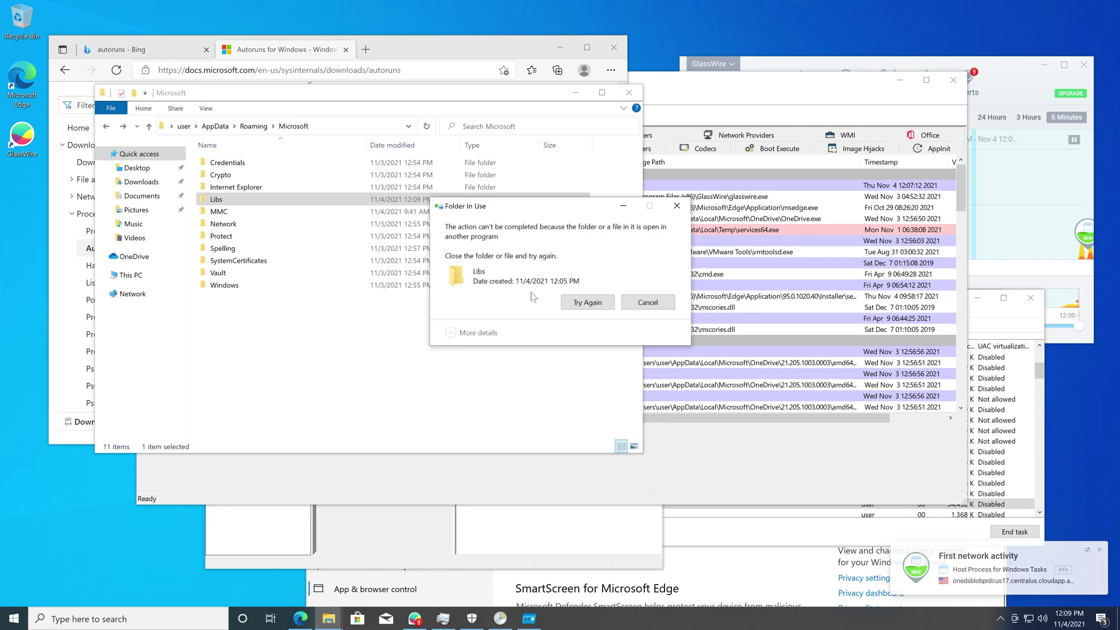
{"action": "left_click", "coordinate": [587, 304]}
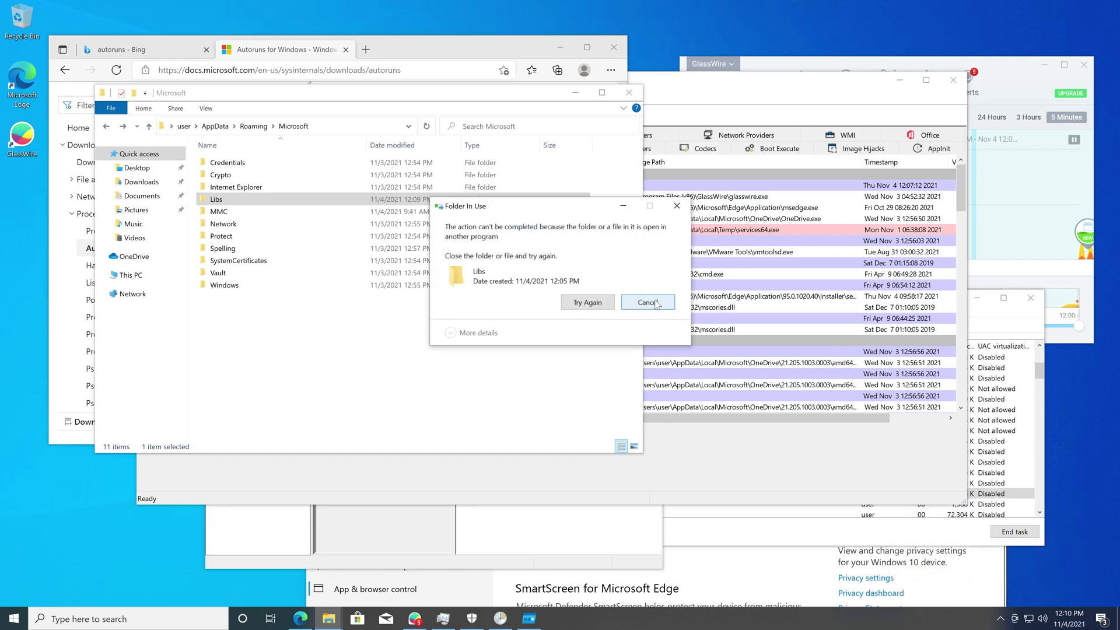
{"action": "left_click", "coordinate": [649, 304]}
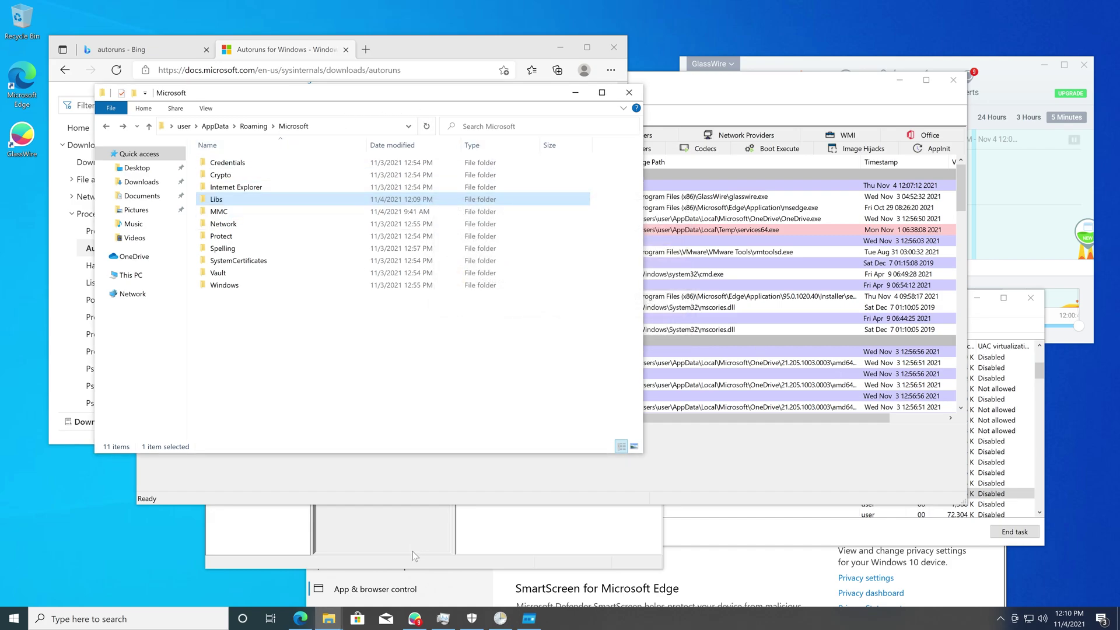
Step: Permanently delete the Libs folder from Roaming\Microsoft with Shift+Delete
{"action": "left_click", "coordinate": [408, 589]}
{"action": "mouse_move", "coordinate": [329, 618]}
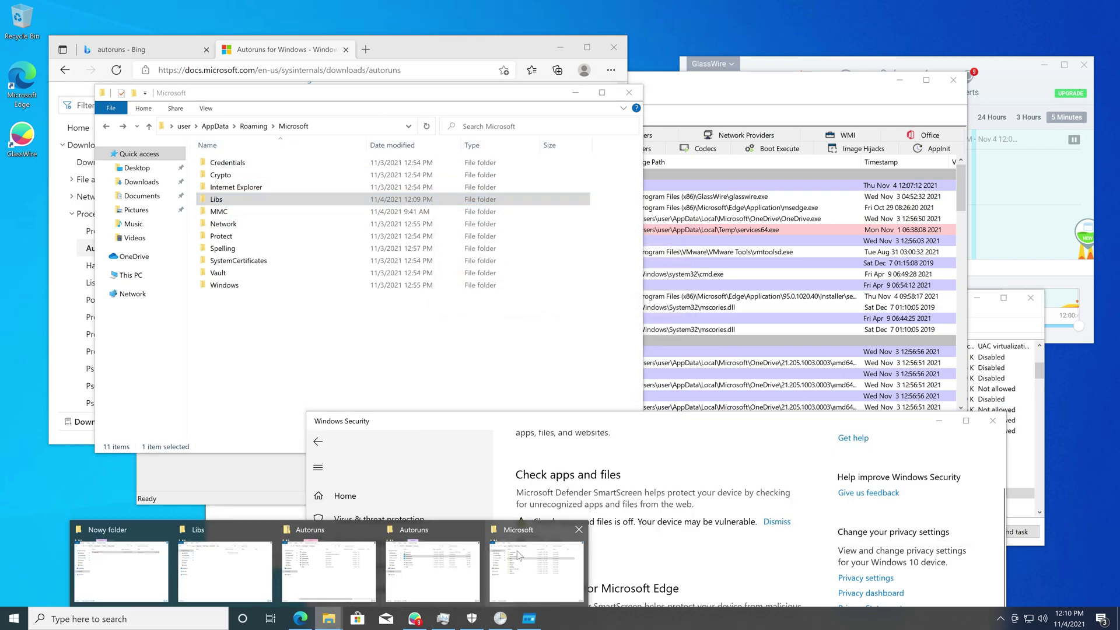
{"action": "mouse_move", "coordinate": [518, 554]}
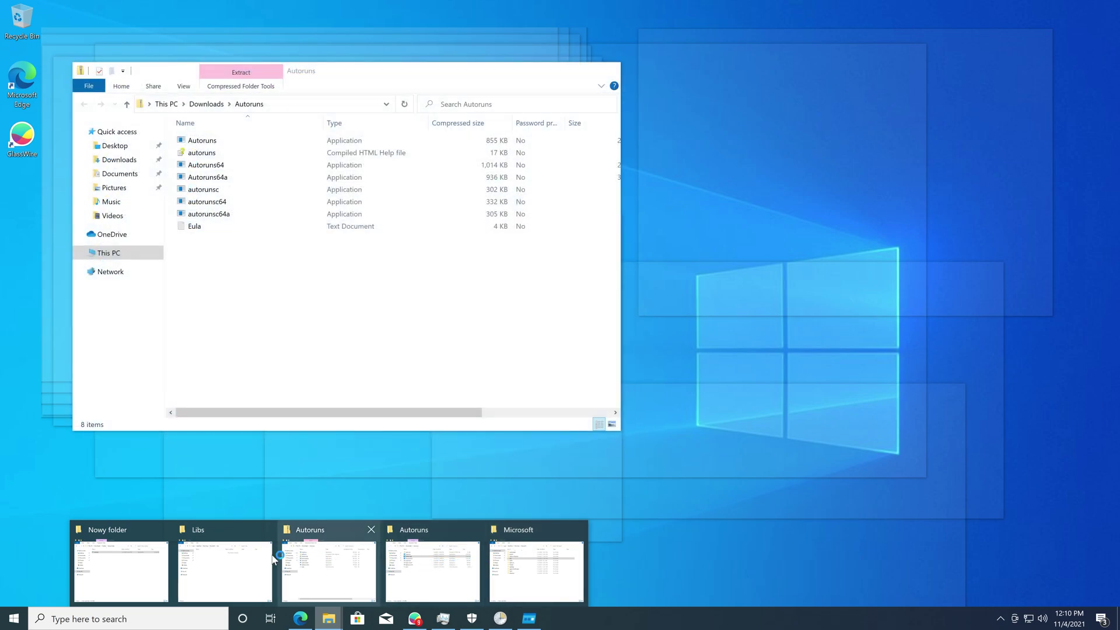
{"action": "left_click", "coordinate": [225, 566]}
{"action": "left_click", "coordinate": [281, 93]}
{"action": "left_click", "coordinate": [260, 93]}
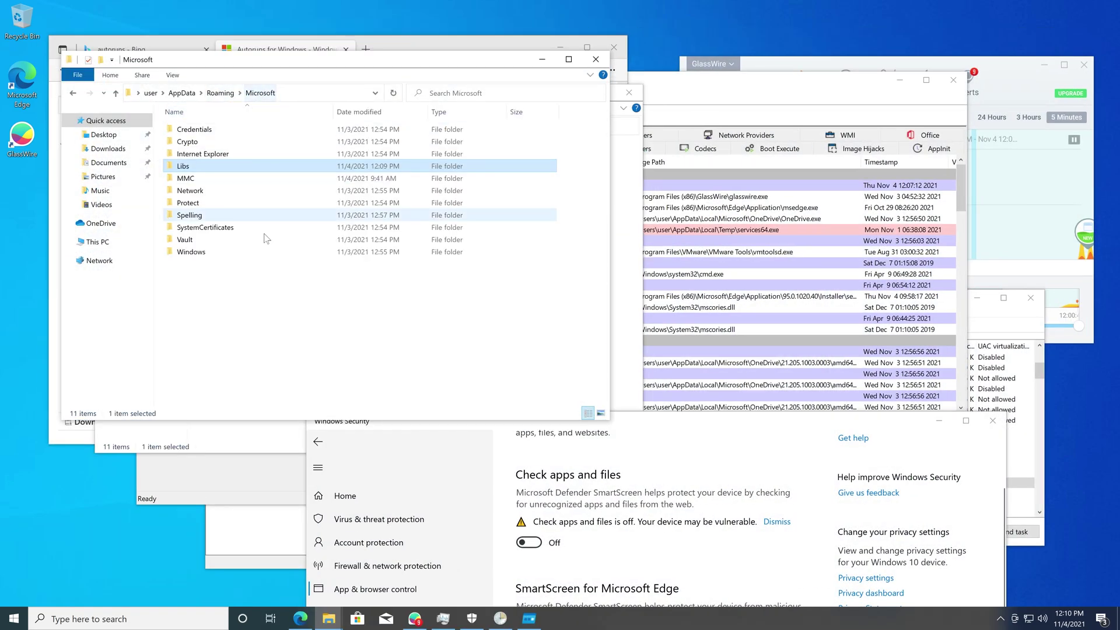
{"action": "key", "text": "shift+Delete"}
{"action": "key", "text": "Return"}
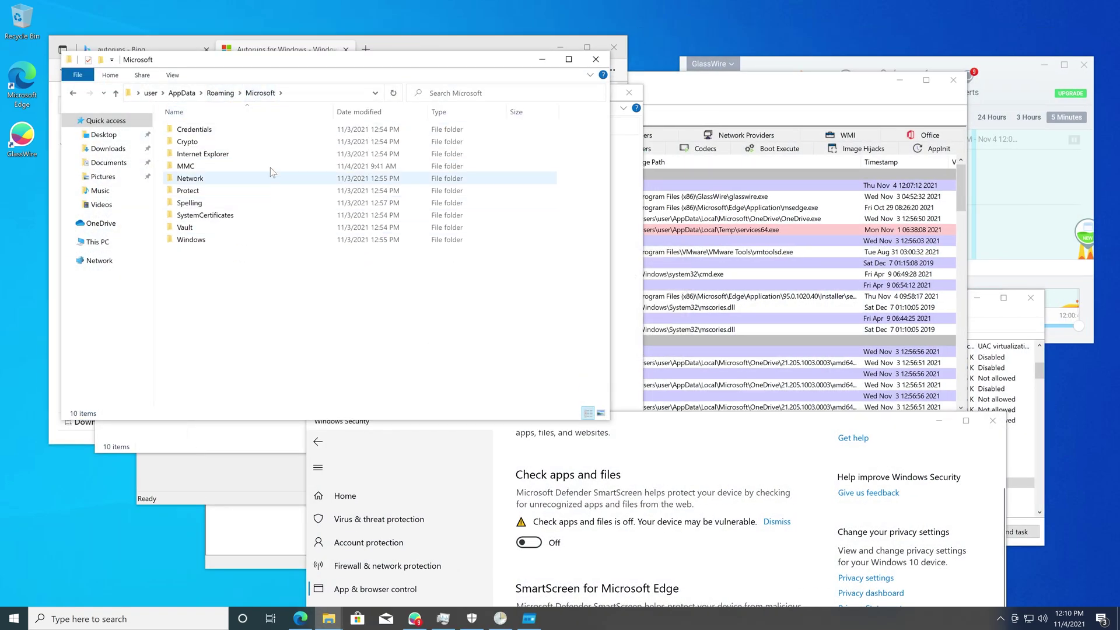
Step: Delete the Nowy folder inside Downloads\Testfile
{"action": "left_click", "coordinate": [117, 148]}
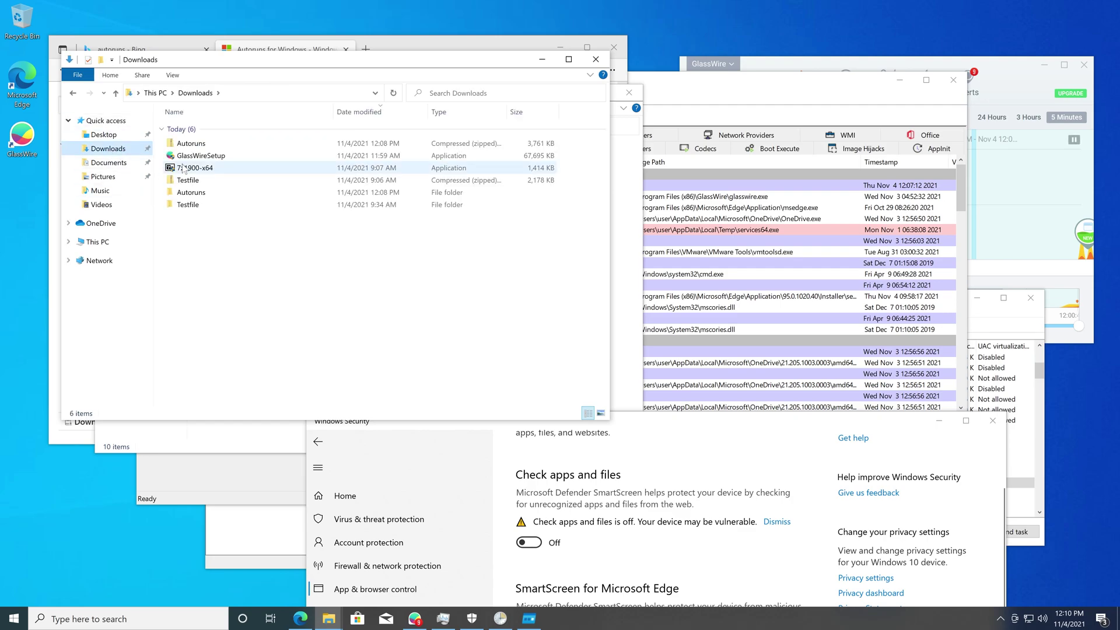
{"action": "left_click", "coordinate": [200, 204]}
{"action": "double_click", "coordinate": [200, 204]}
{"action": "left_click", "coordinate": [275, 126]}
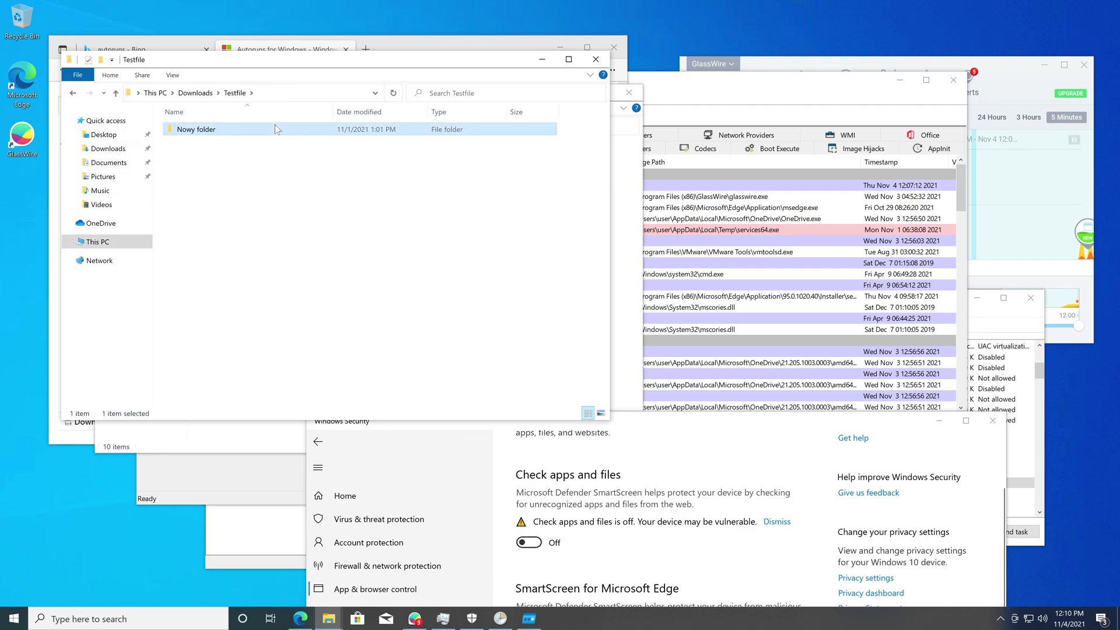
{"action": "key", "text": "Delete"}
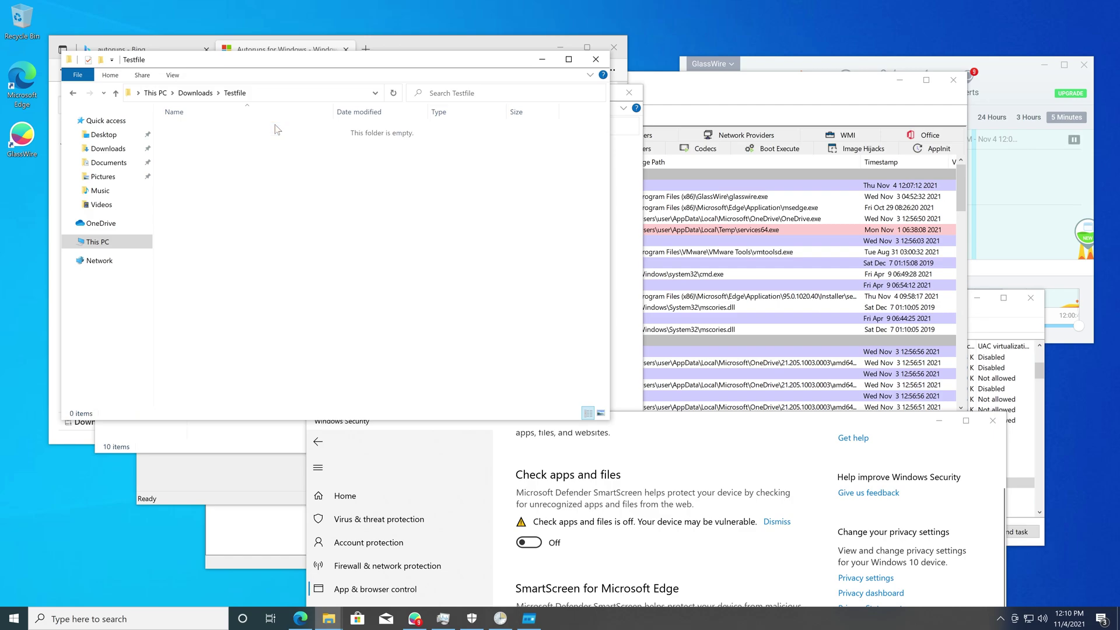
{"action": "key", "text": "super"}
Step: Open Windows Security's Virus & threat protection, re-enable real-time protection, and start a quick scan
{"action": "type", "text": "defen"}
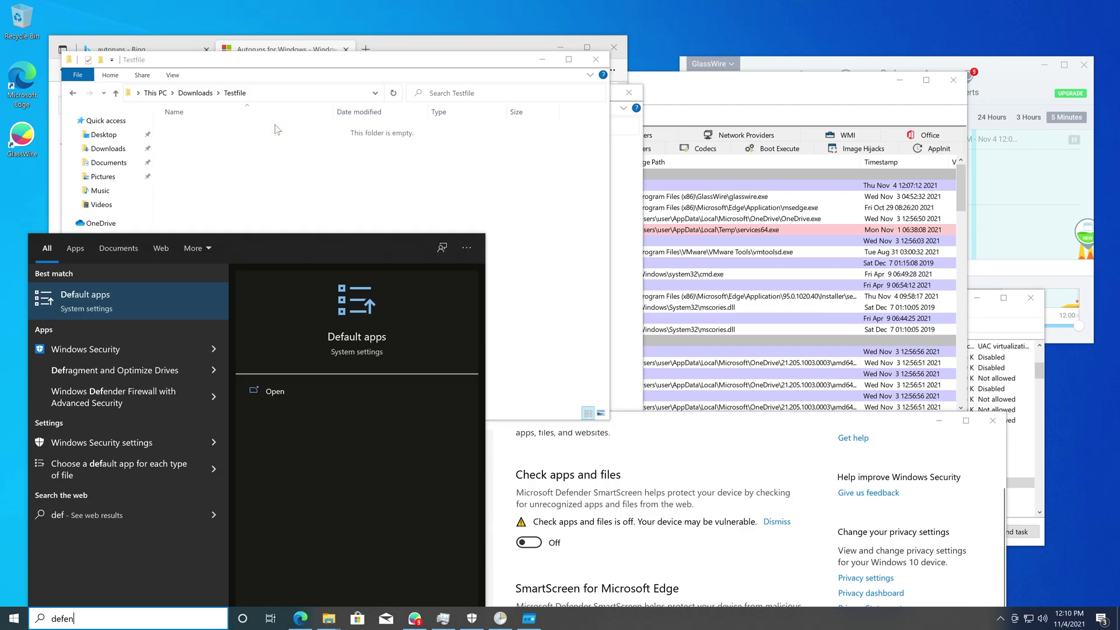
{"action": "type", "text": "der"}
{"action": "key", "text": "Return"}
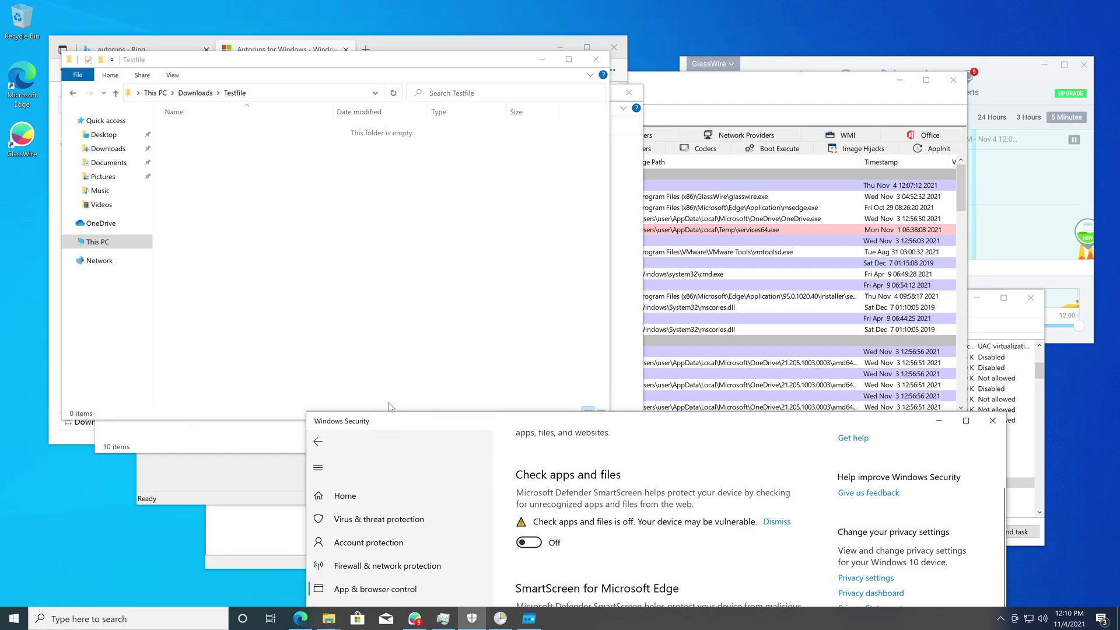
{"action": "left_click", "coordinate": [349, 215]}
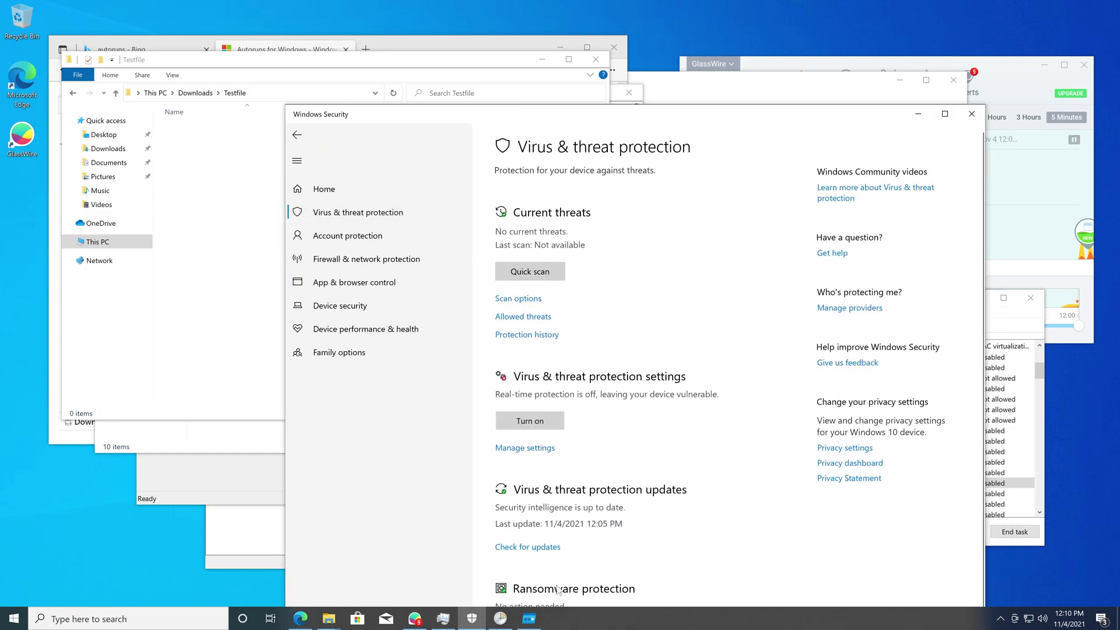
{"action": "left_click", "coordinate": [529, 421]}
{"action": "key", "text": "alt+y"}
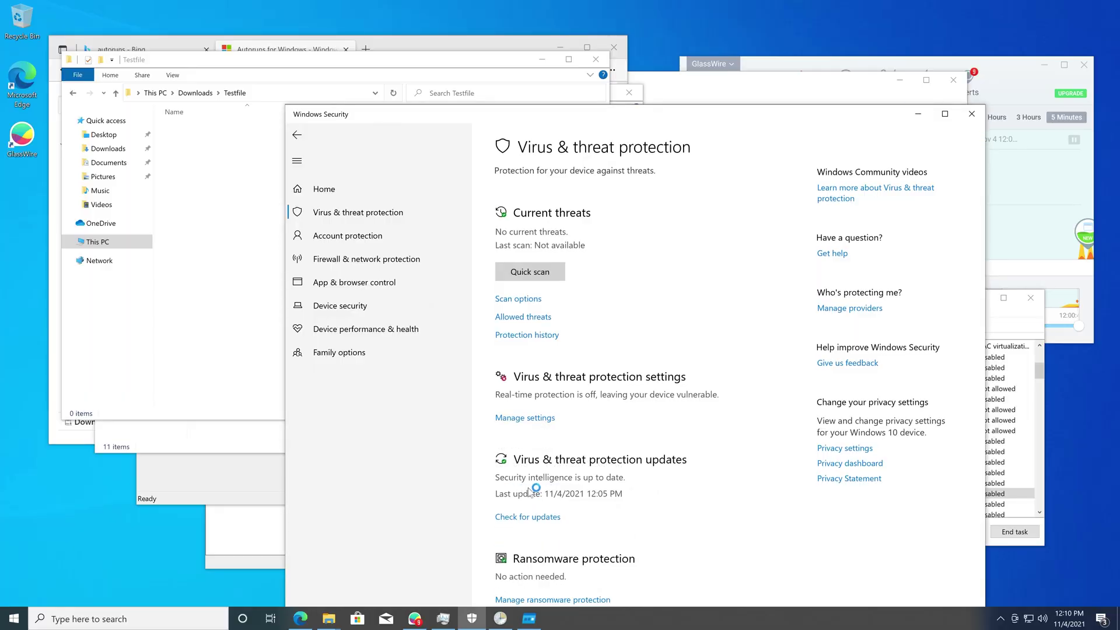
{"action": "left_click", "coordinate": [529, 271]}
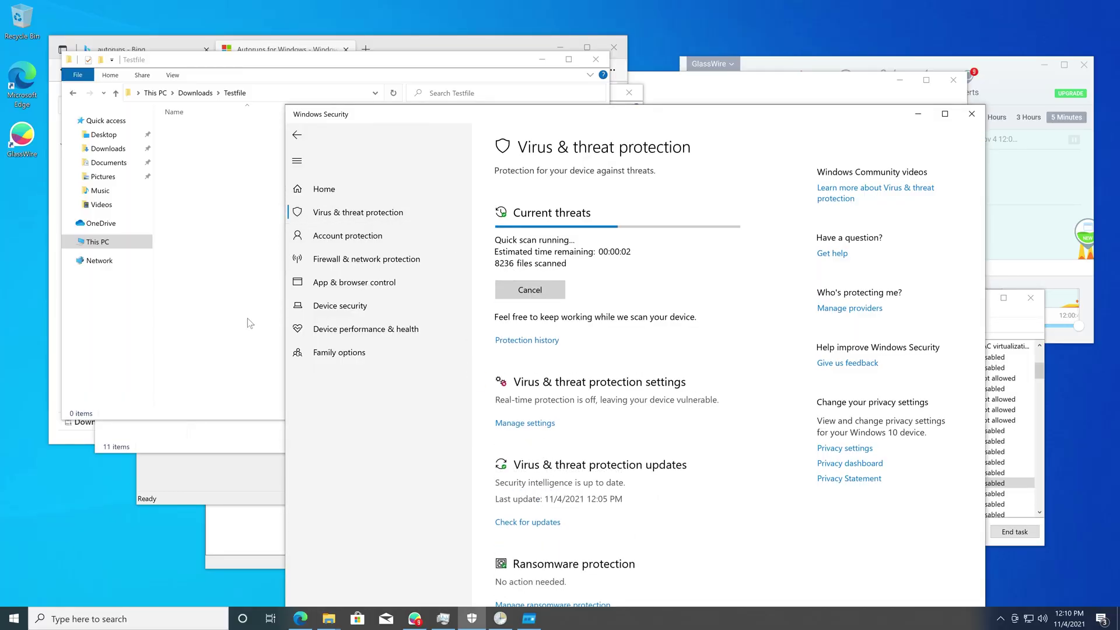
Step: Turn on cloud-delivered protection, automatic sample submission and tamper protection, approving each prompt
{"action": "left_click", "coordinate": [519, 425]}
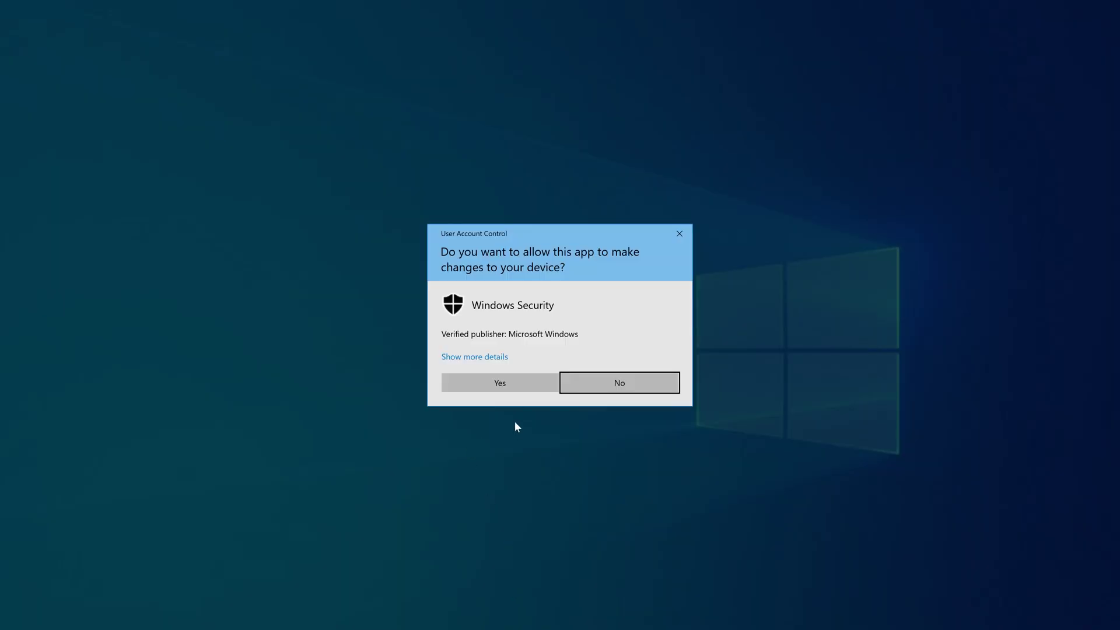
{"action": "left_click", "coordinate": [500, 383]}
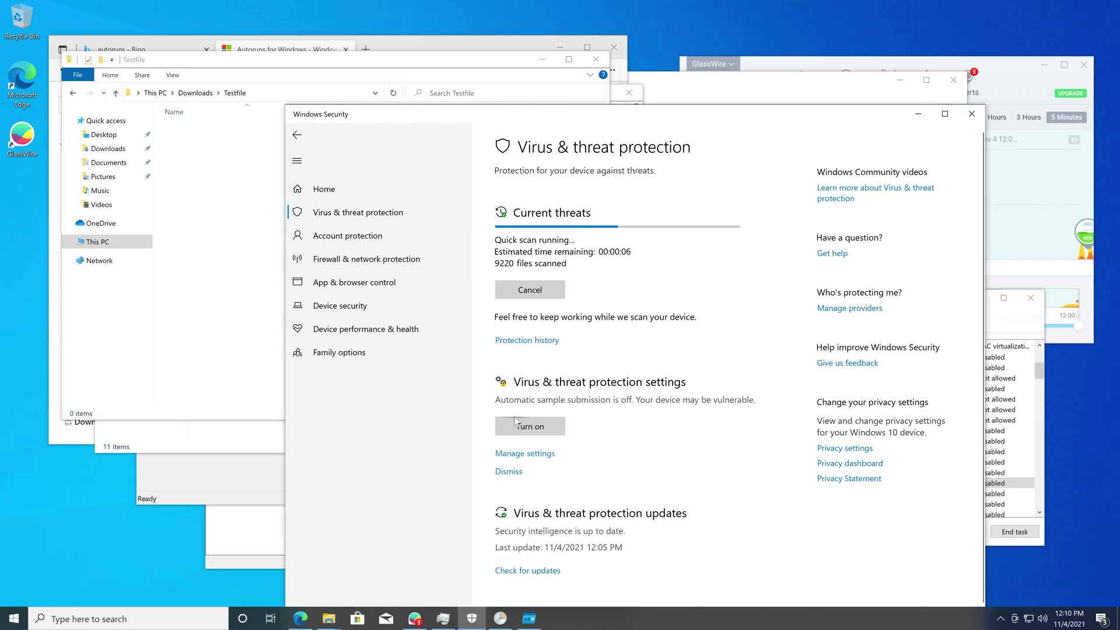
{"action": "left_click", "coordinate": [532, 438]}
{"action": "left_click", "coordinate": [514, 384]}
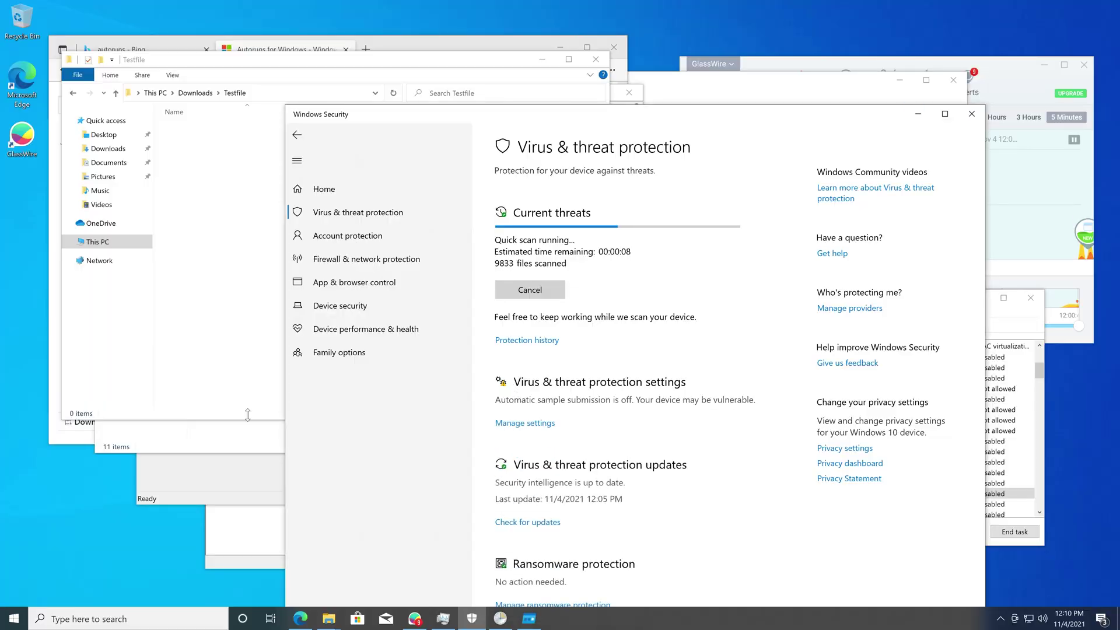
{"action": "left_click", "coordinate": [528, 426]}
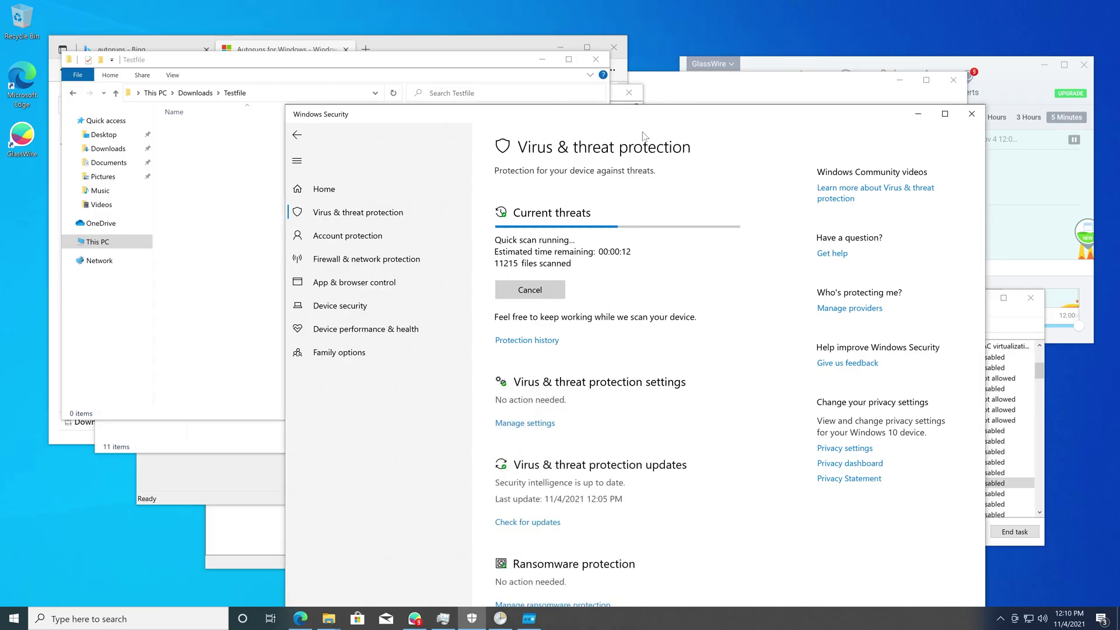
{"action": "left_click_drag", "start_coordinate": [688, 105], "coordinate": [689, 36]}
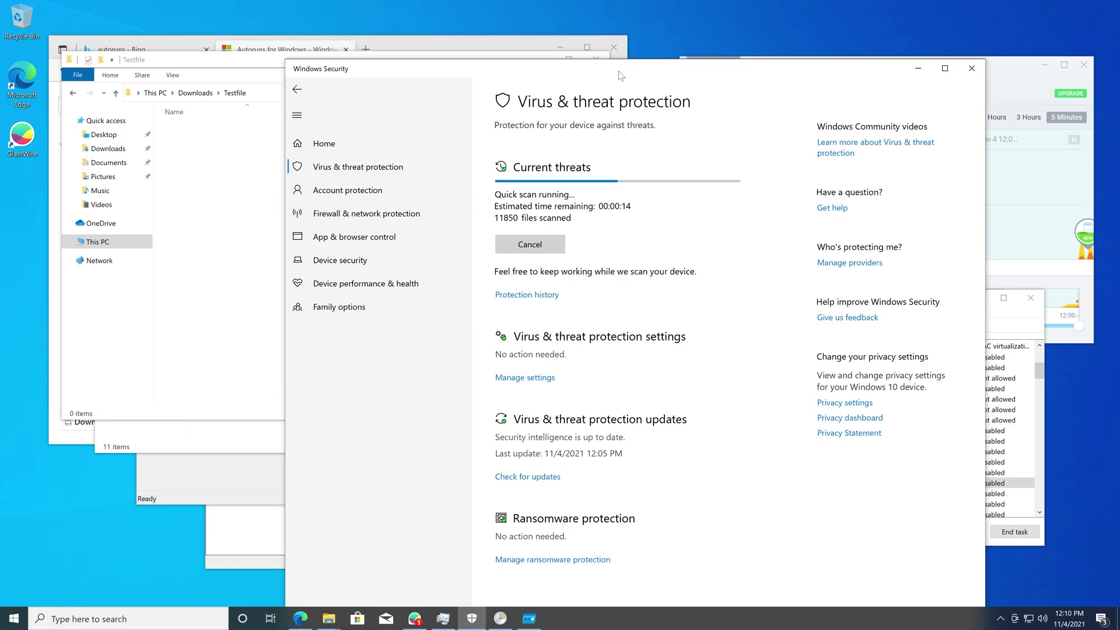
{"action": "left_click_drag", "start_coordinate": [619, 46], "coordinate": [544, 55]}
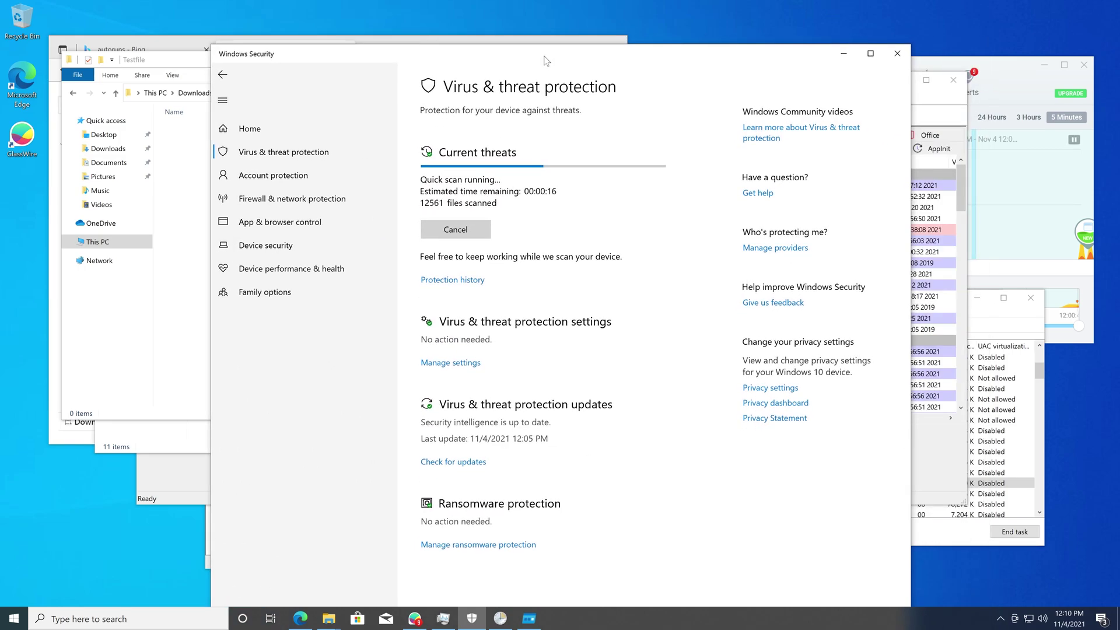
{"action": "left_click", "coordinate": [999, 178]}
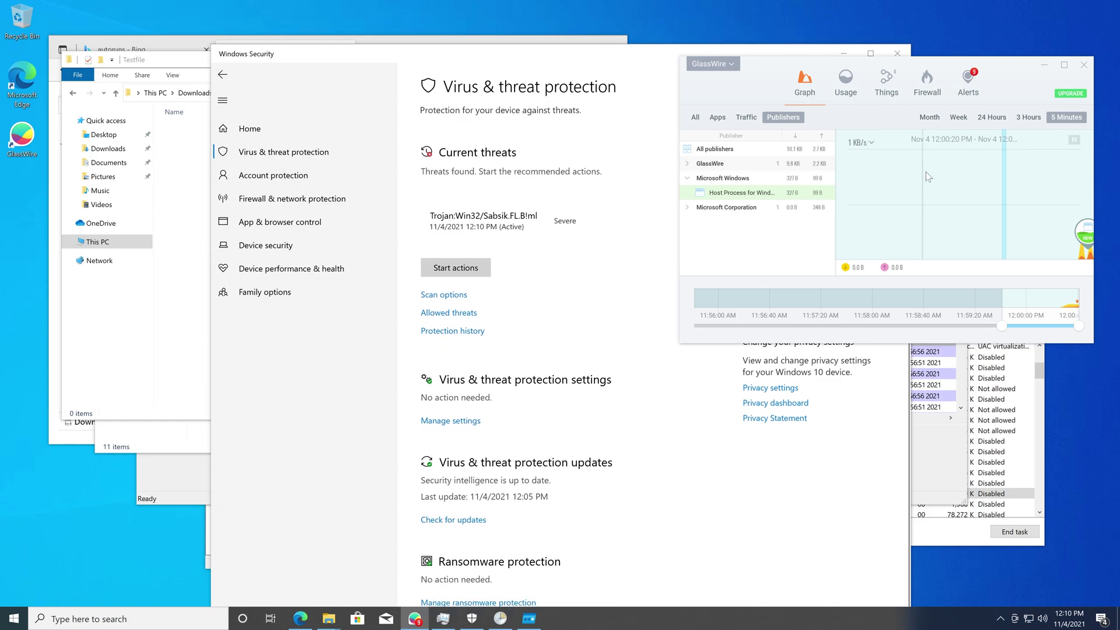
{"action": "left_click", "coordinate": [852, 482]}
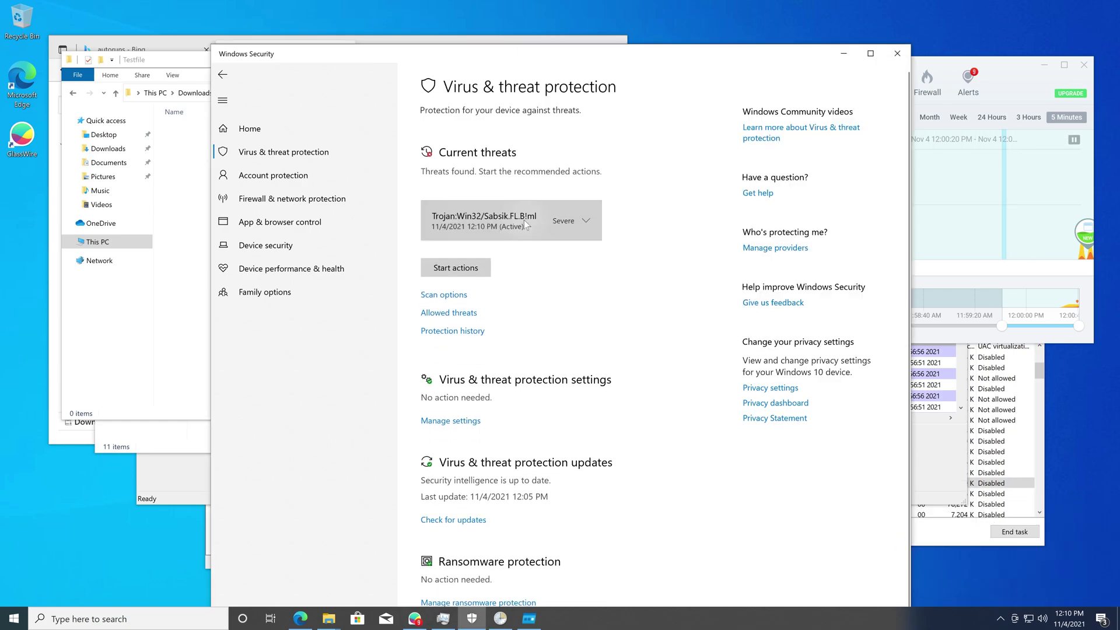
{"action": "left_click", "coordinate": [490, 221]}
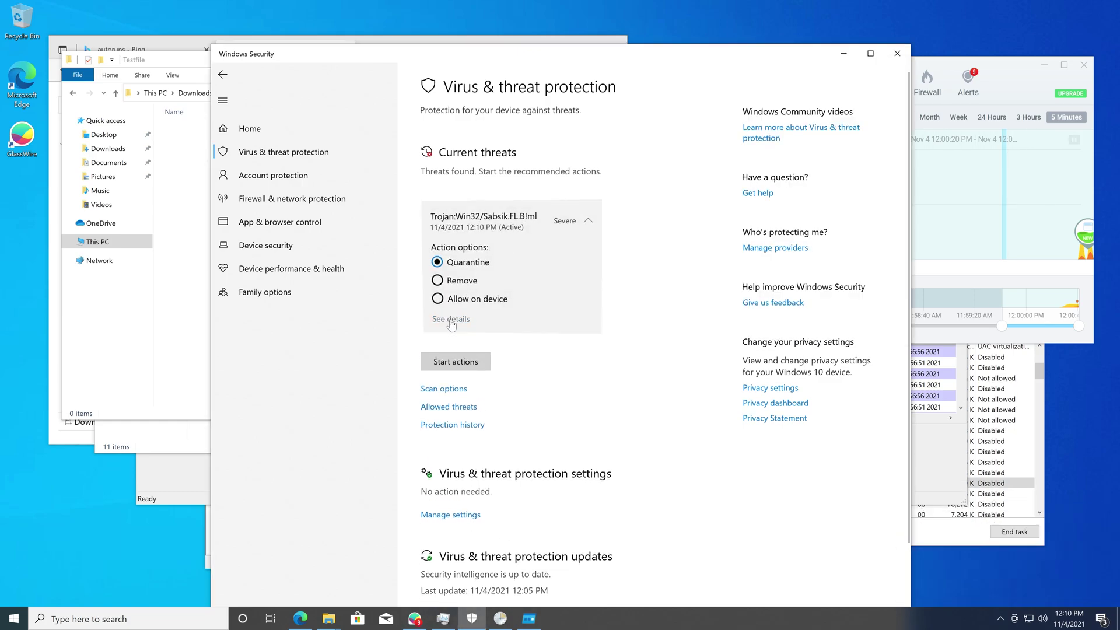
{"action": "left_click", "coordinate": [455, 362]}
{"action": "left_click", "coordinate": [526, 389]}
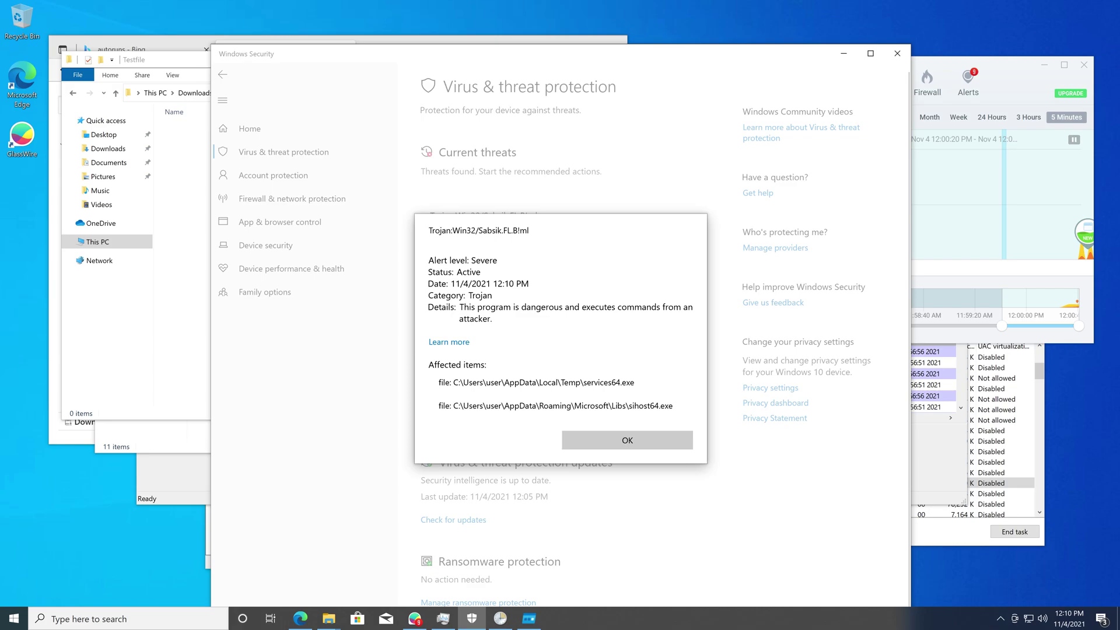
{"action": "left_click_drag", "start_coordinate": [674, 406], "coordinate": [471, 406]}
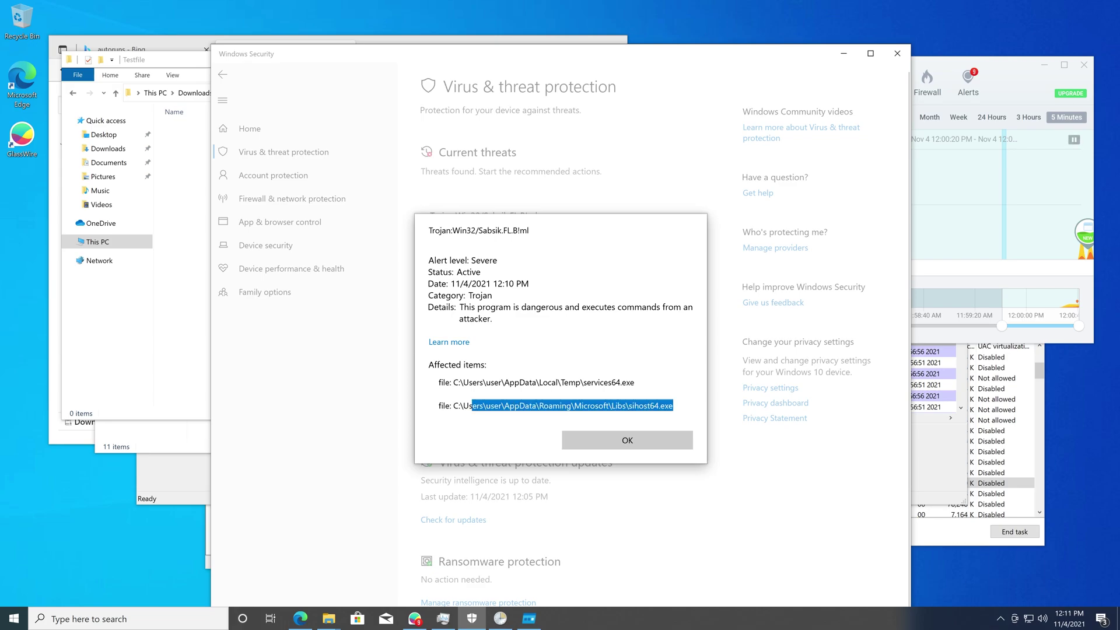
{"action": "left_click", "coordinate": [640, 440]}
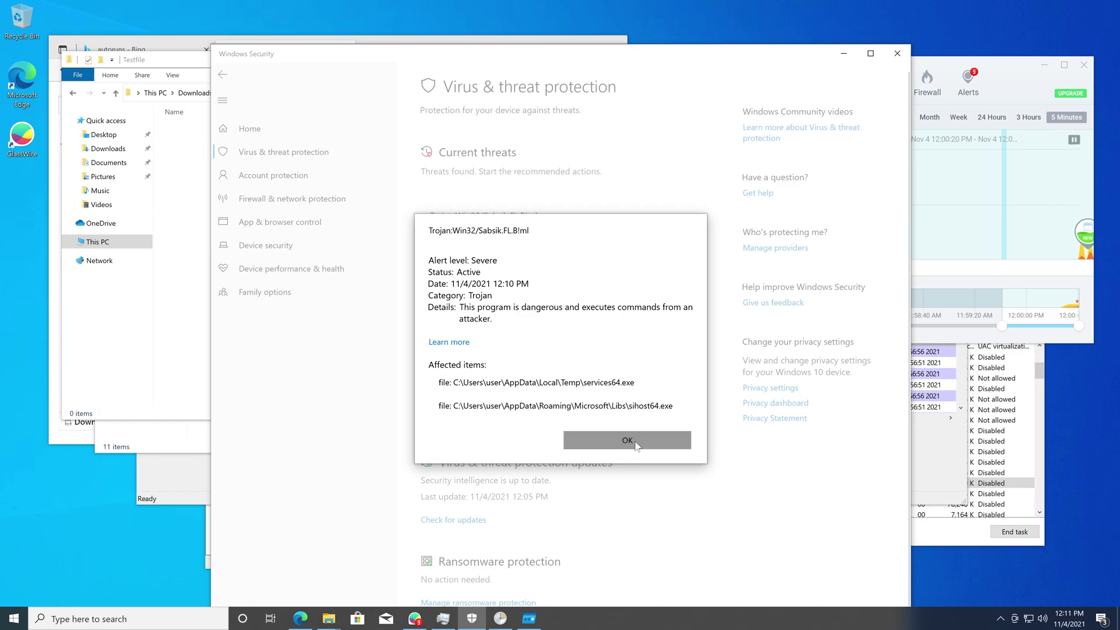
Step: Open %temp% in File Explorer, showing four .tmp files, then return to the Windows Security scan
{"action": "left_click", "coordinate": [166, 241]}
{"action": "left_click", "coordinate": [283, 93]}
{"action": "type", "text": "%"}
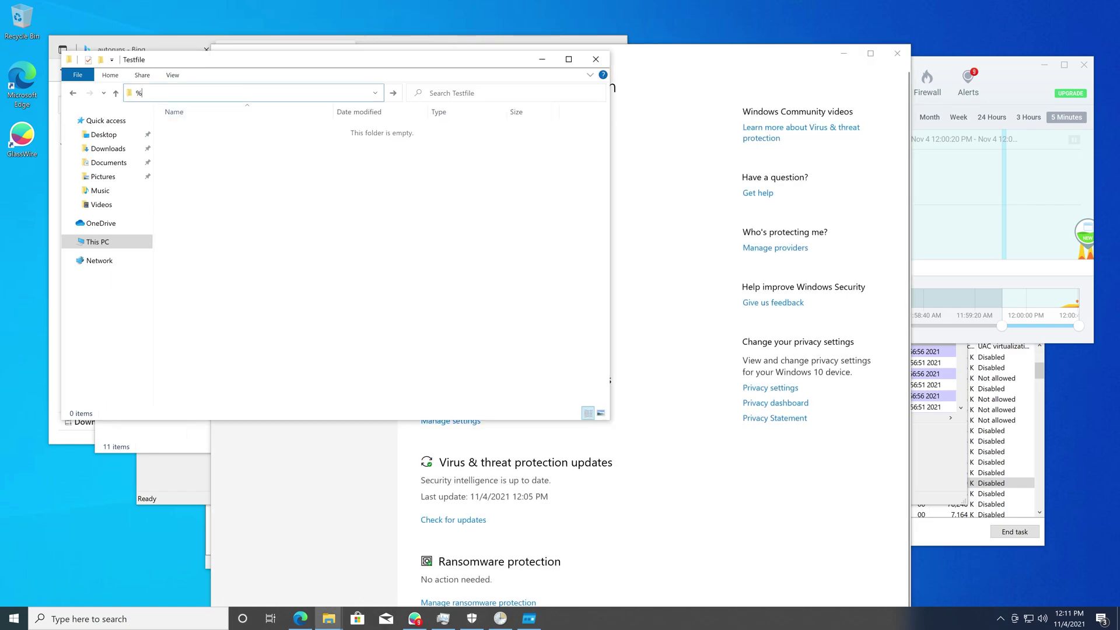
{"action": "type", "text": "temp%"}
{"action": "key", "text": "Return"}
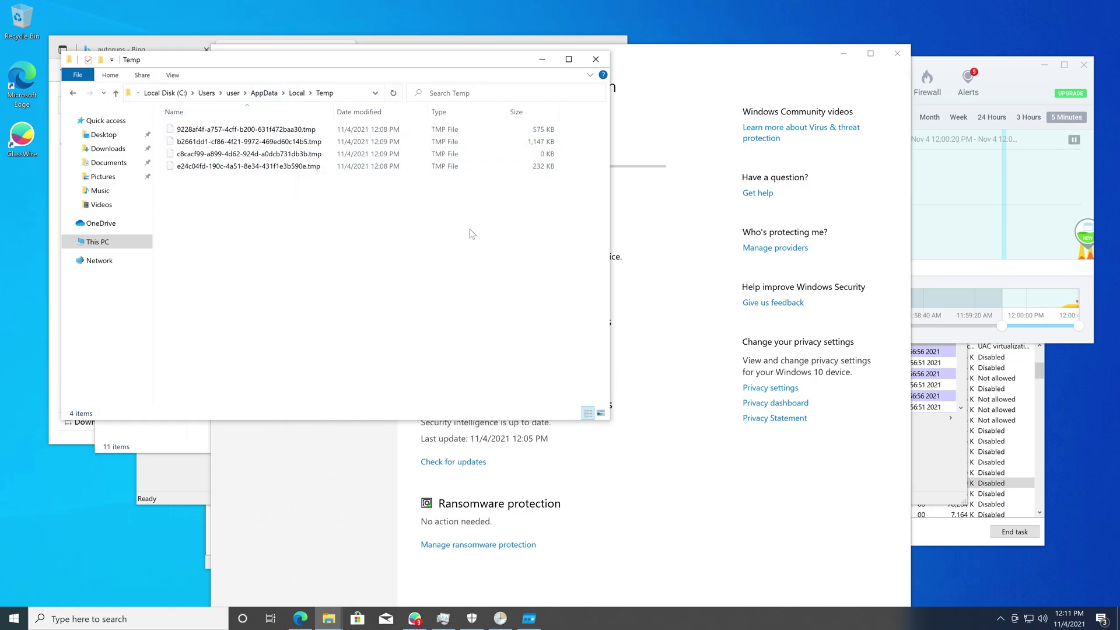
{"action": "left_click", "coordinate": [692, 307]}
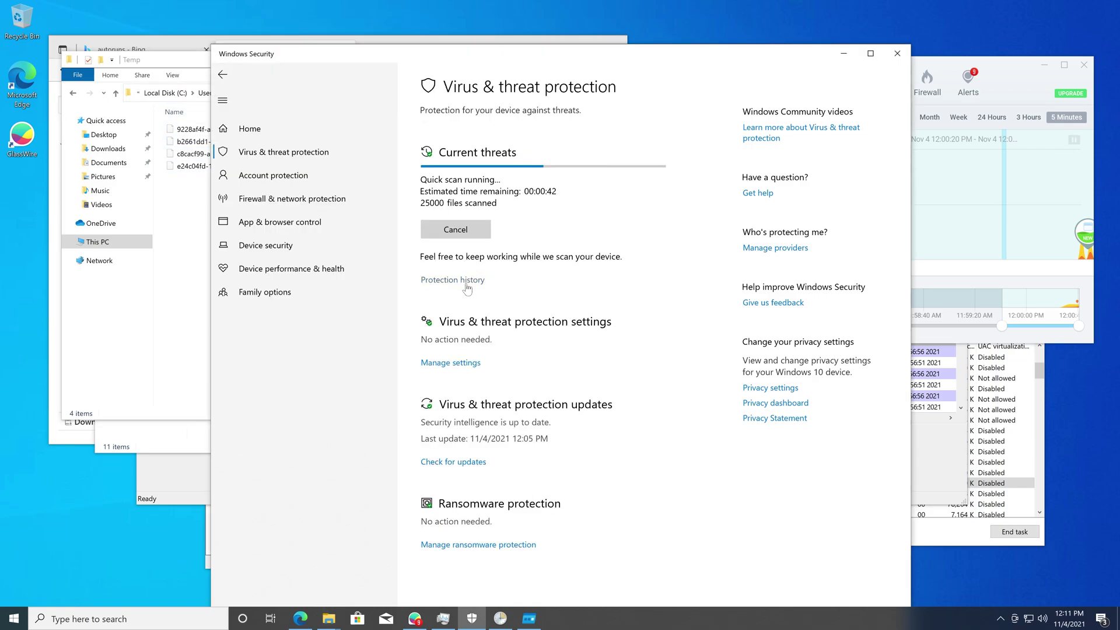